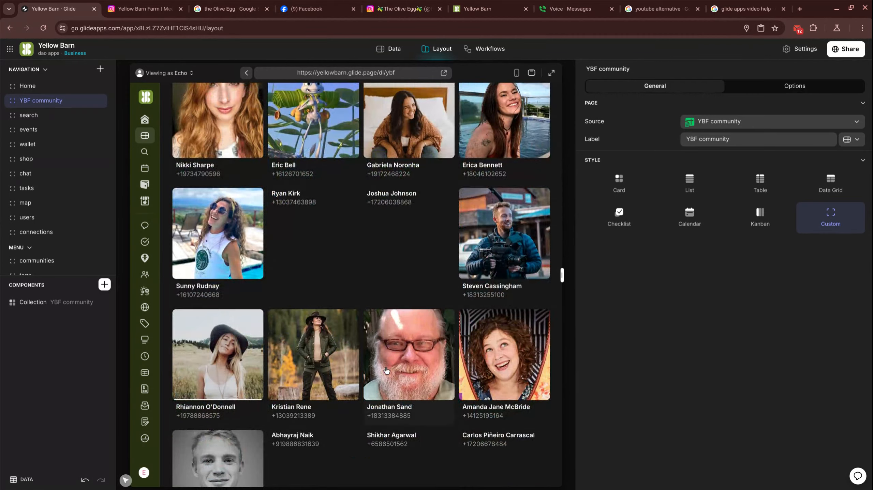
- Open the data view of the YBF community table and check the source options for adding a new table
scroll(386, 370, down, 10)
click(393, 49)
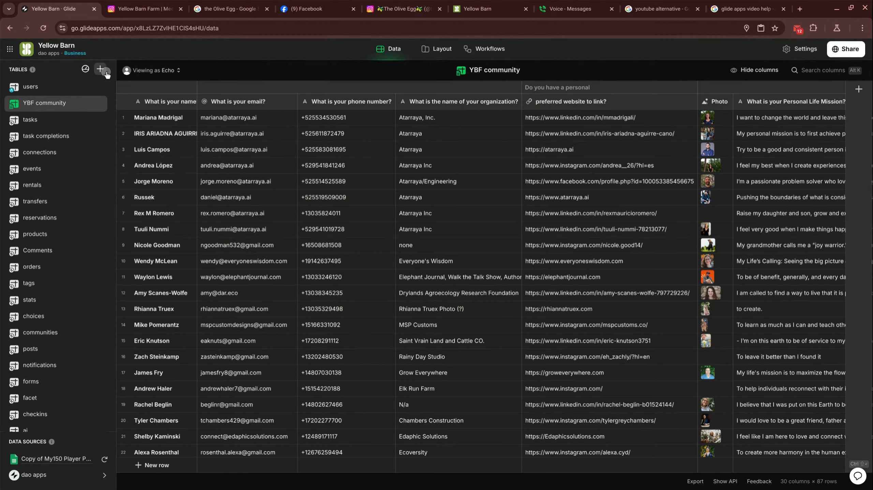
click(106, 73)
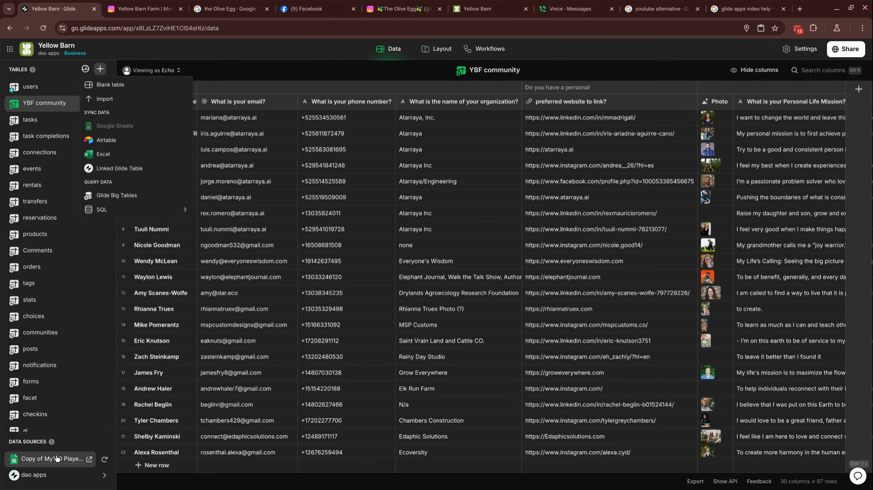
click(37, 106)
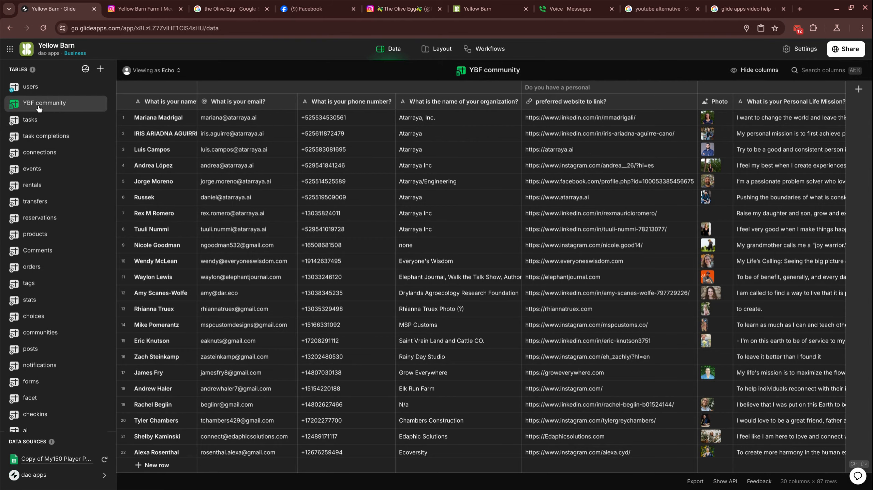
- Examine the YBF community table's survey columns, from the contact details across to the Submitted At and Token columns
key(shift)
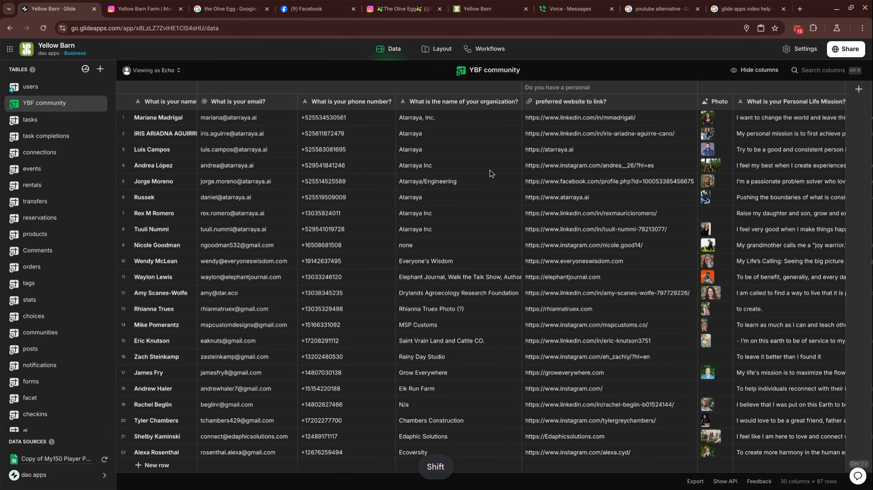
scroll(490, 170, right, 15)
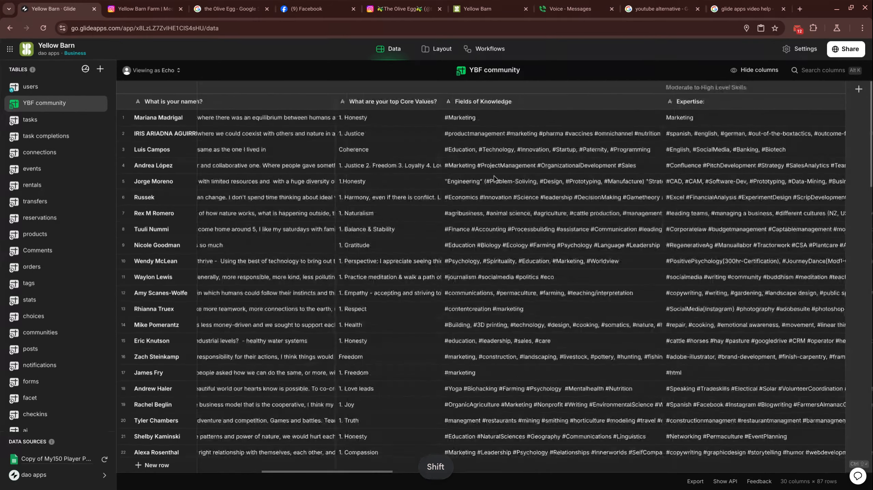
scroll(493, 178, right, 8)
scroll(502, 184, right, 10)
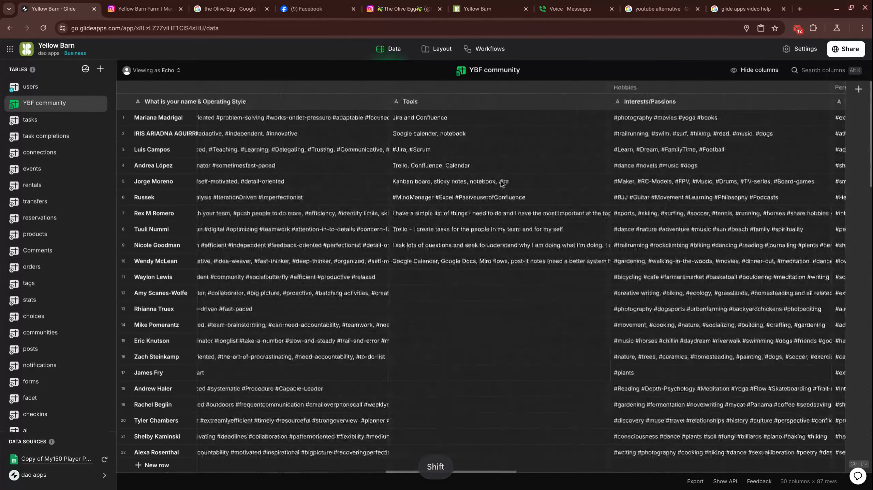
scroll(503, 183, right, 5)
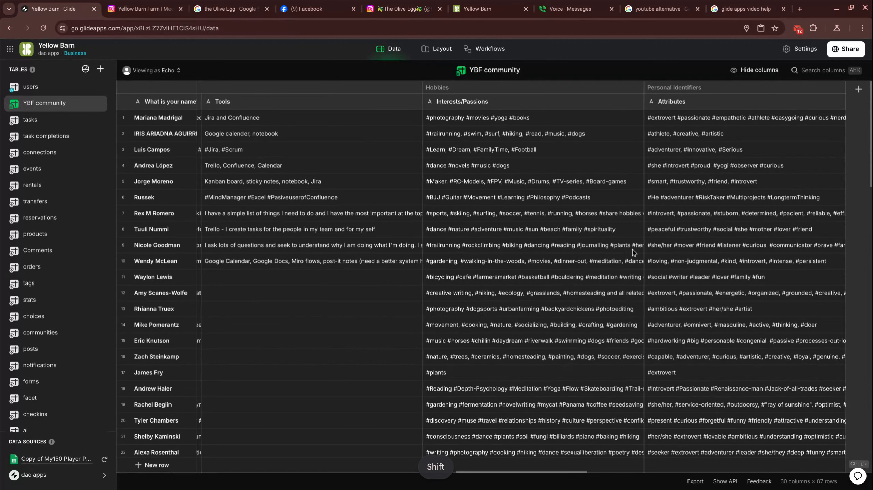
scroll(632, 248, right, 5)
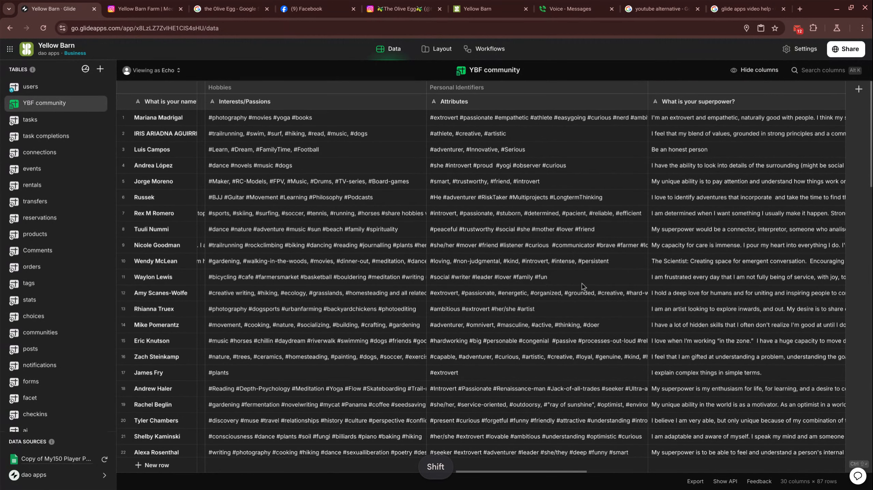
key(shift)
scroll(570, 266, right, 5)
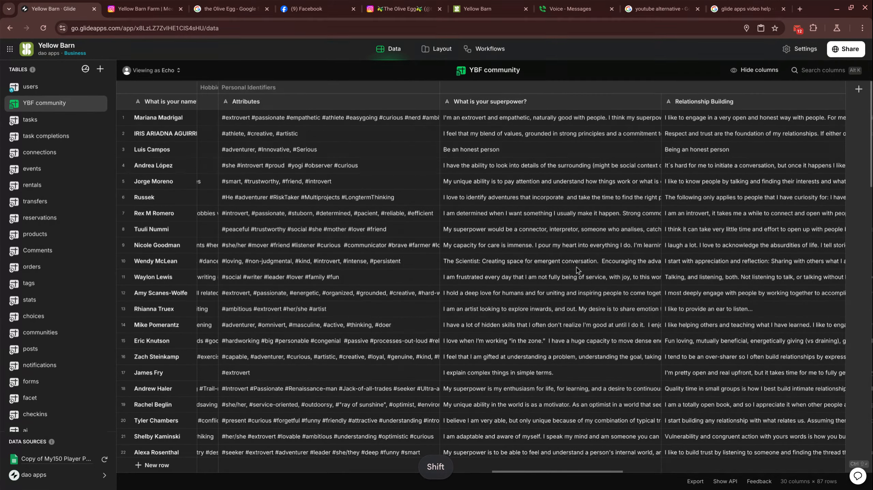
scroll(580, 272, right, 8)
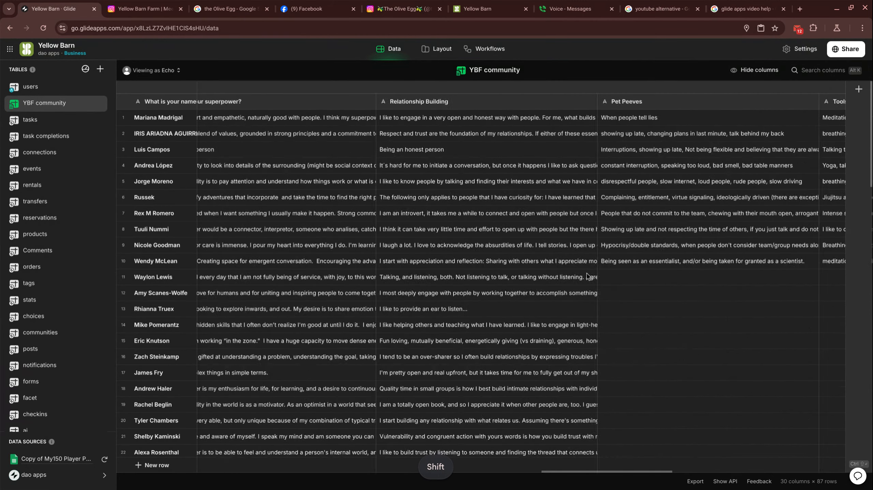
scroll(589, 277, right, 4)
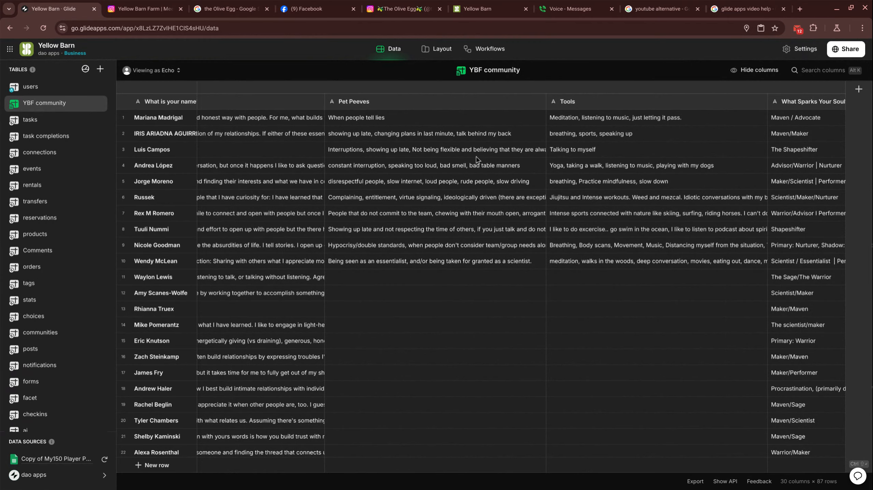
scroll(556, 245, right, 4)
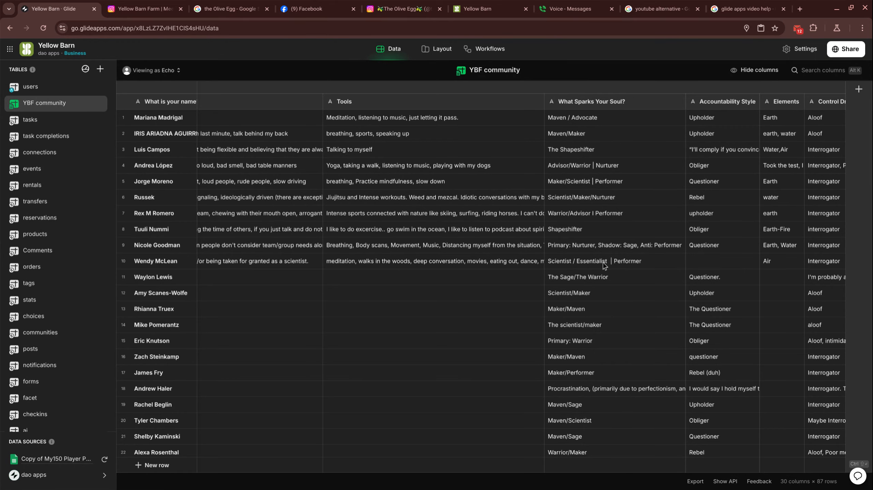
scroll(62, 381, down, 2)
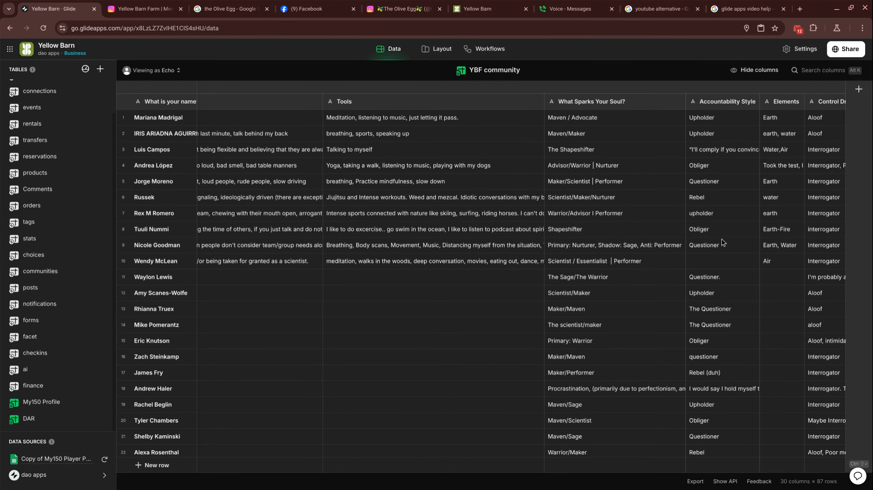
scroll(722, 242, right, 5)
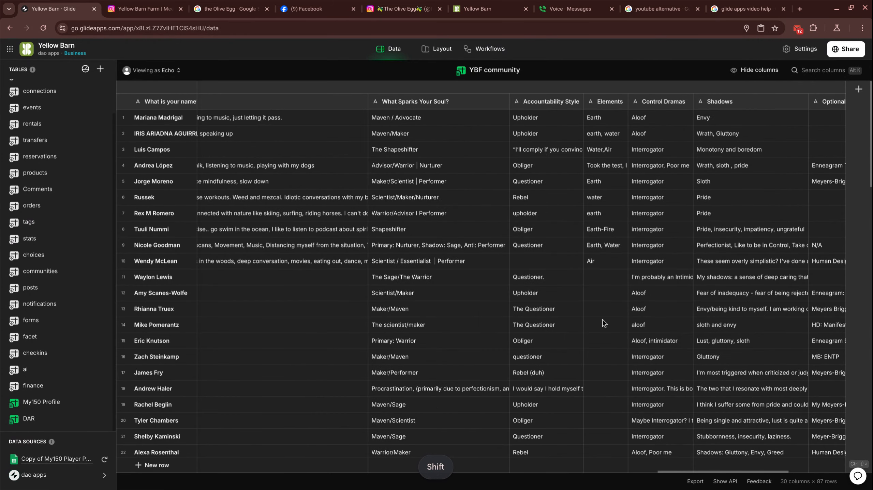
scroll(639, 279, right, 5)
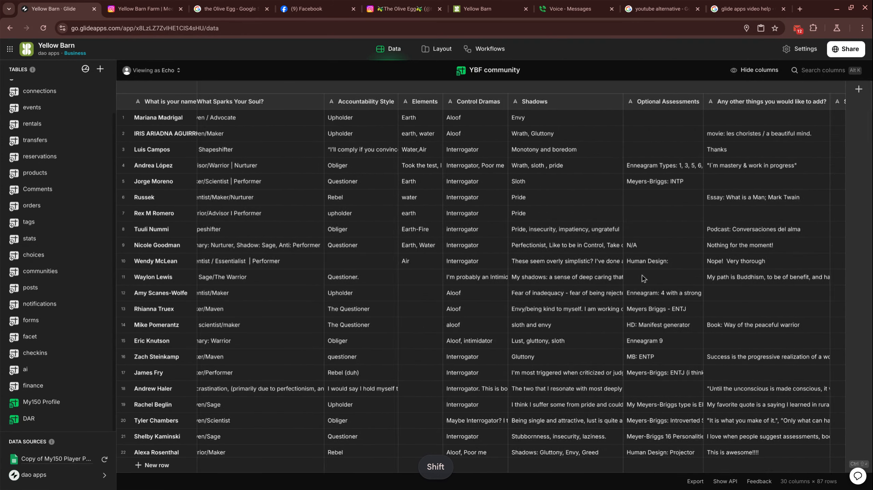
scroll(645, 277, right, 5)
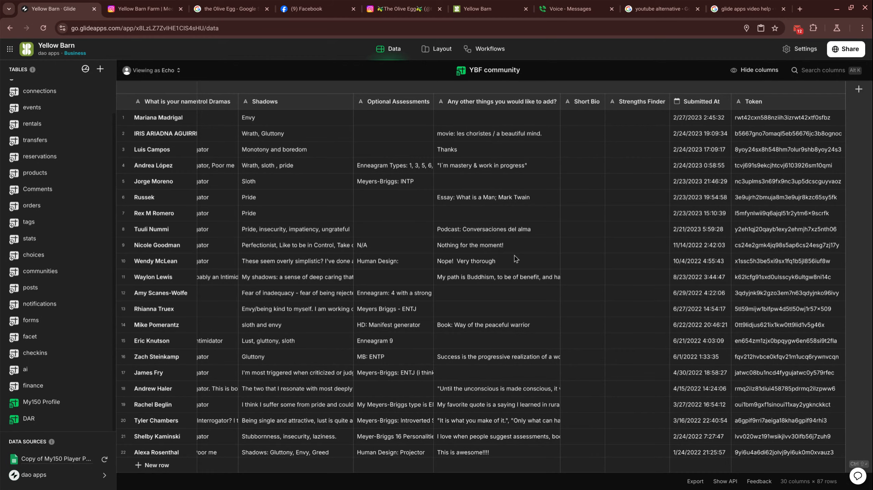
- Return to the app layout and check which tables can be used to create a new screen from data
click(434, 51)
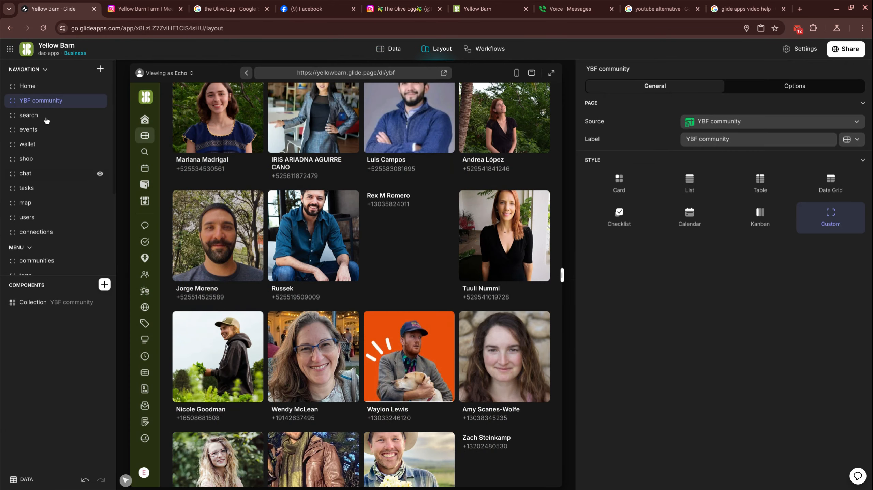
click(100, 69)
mouse_move(172, 86)
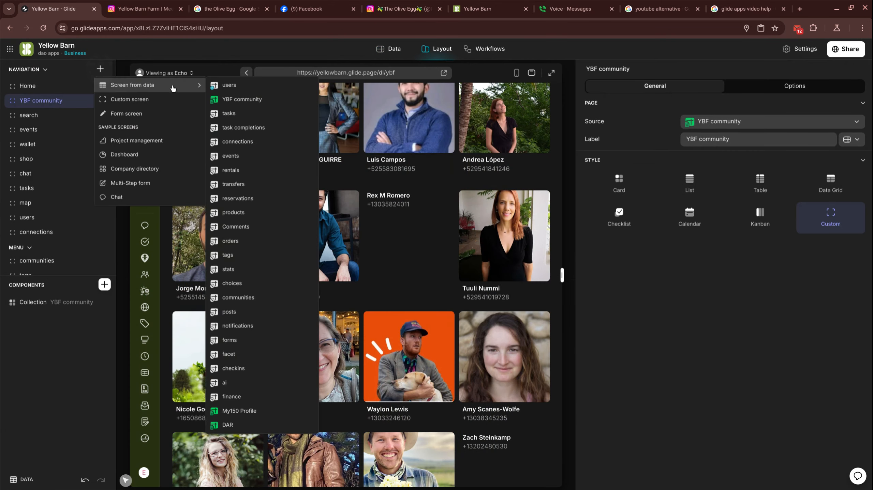
click(261, 102)
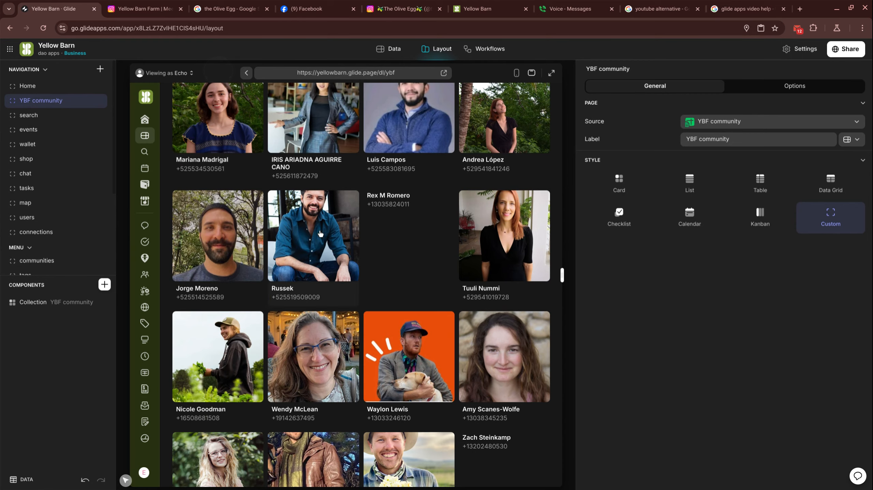
- Open a member's profile from the YBF community collection and examine its details and the column mappings of its Fields component
scroll(321, 235, down, 10)
scroll(330, 246, down, 5)
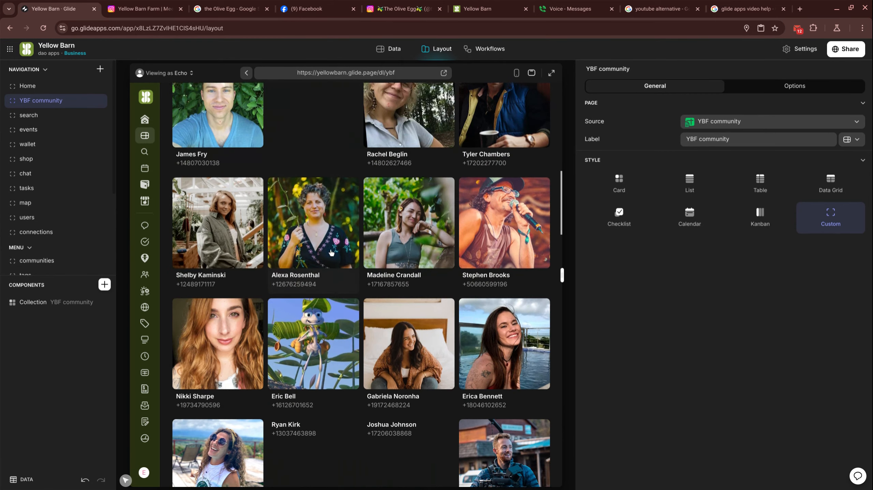
scroll(345, 252, down, 5)
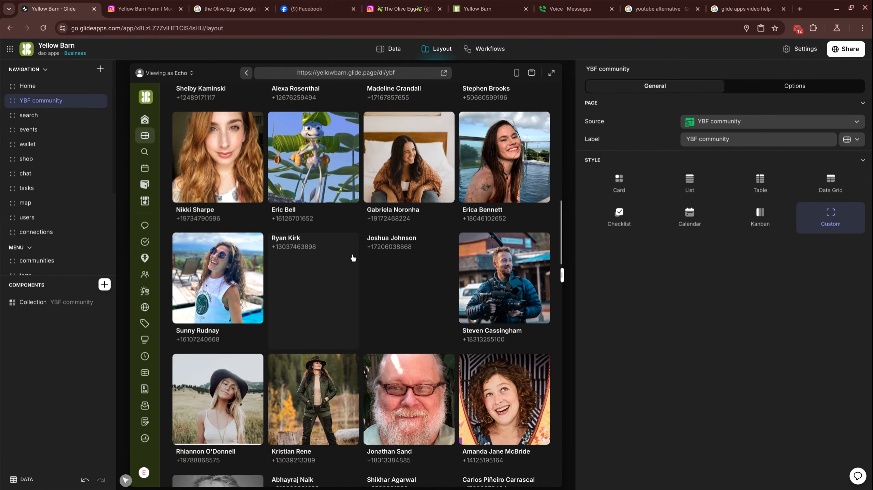
scroll(355, 262, down, 3)
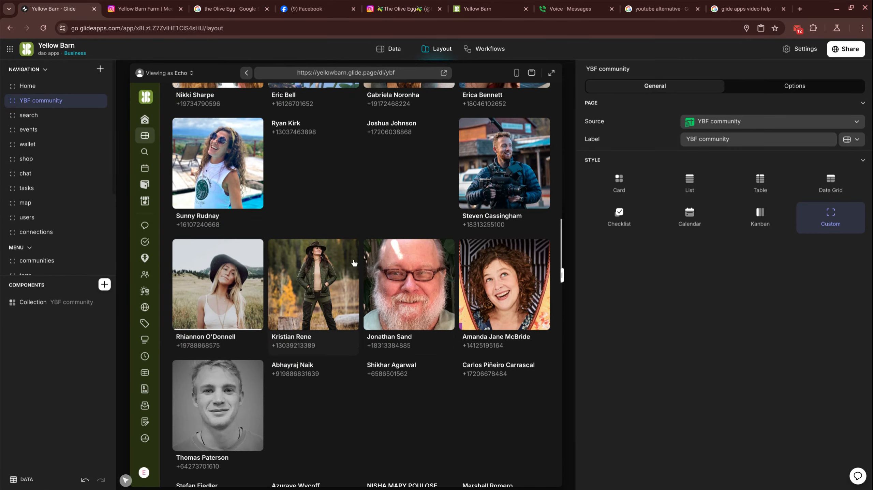
click(398, 292)
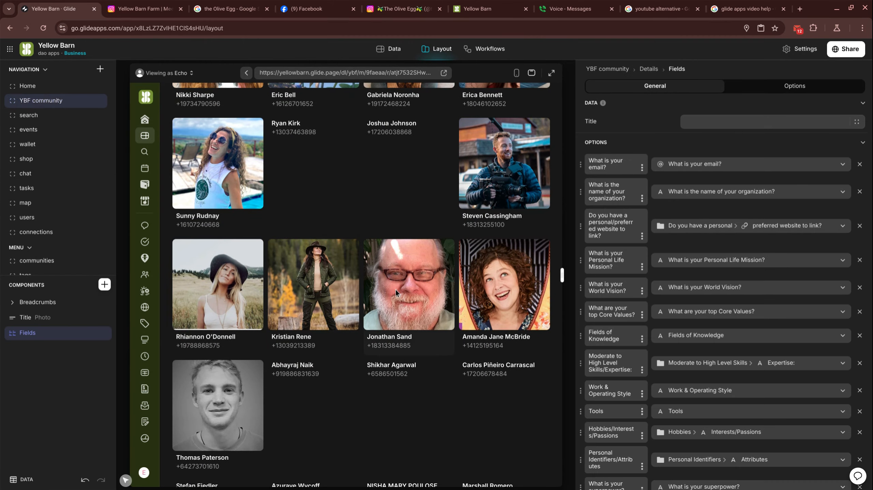
scroll(394, 291, down, 3)
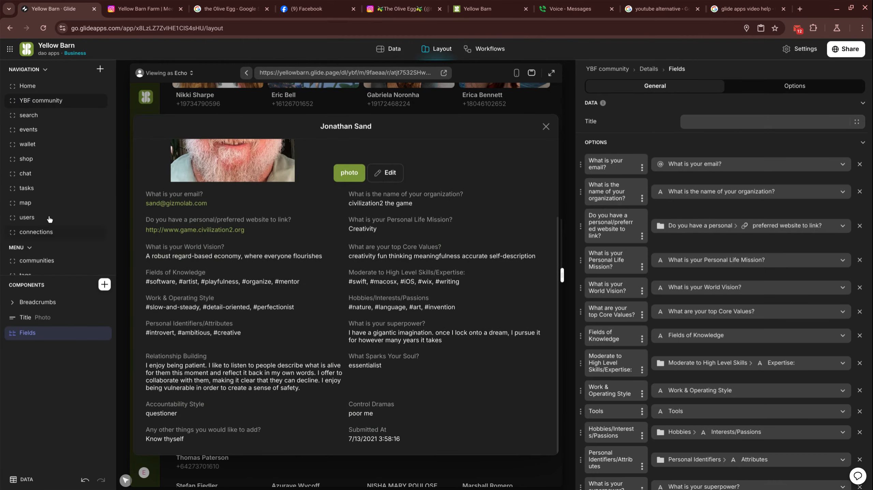
click(31, 69)
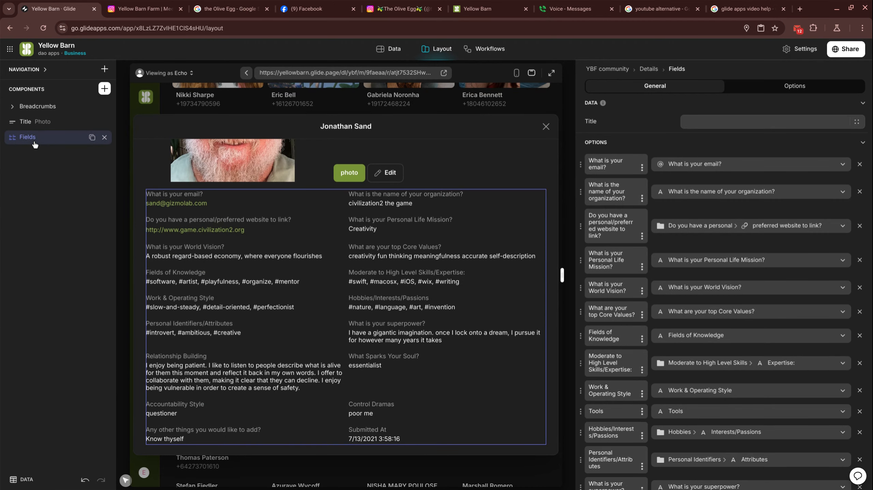
scroll(768, 307, down, 10)
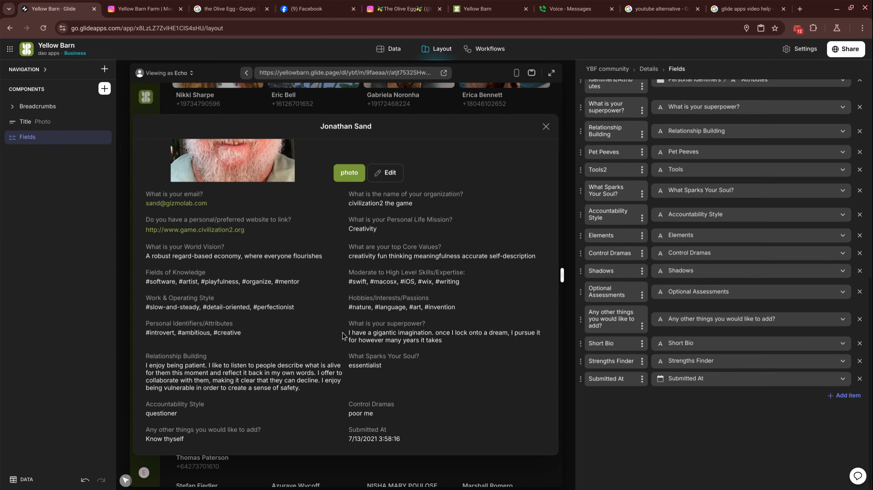
- Open the workflows area and inspect the source table of the "convert YBF profile to user" workflow's trigger
click(498, 51)
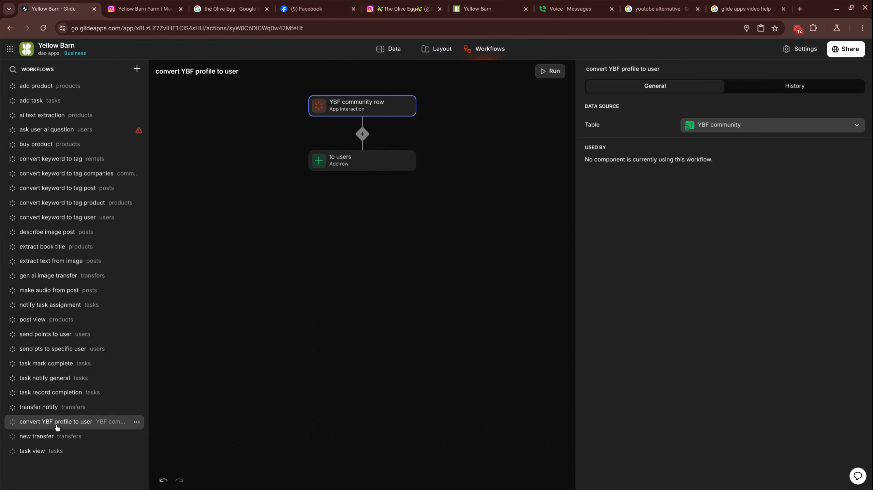
click(190, 76)
click(332, 108)
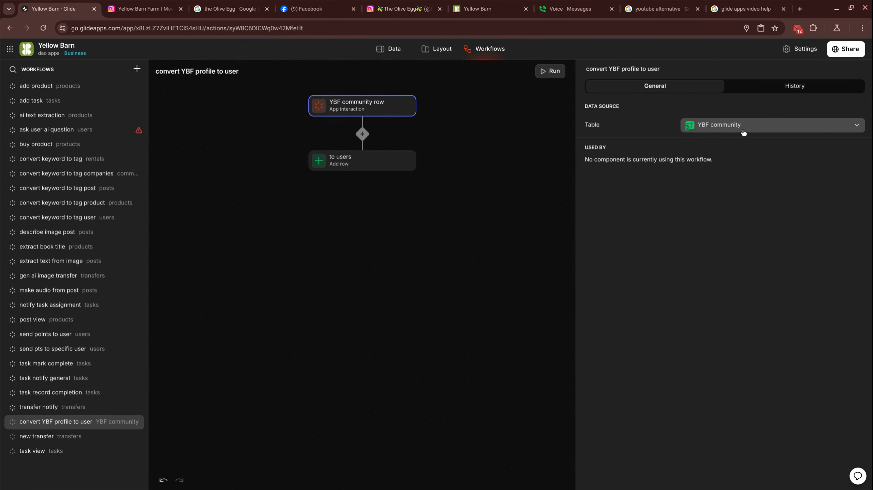
click(699, 130)
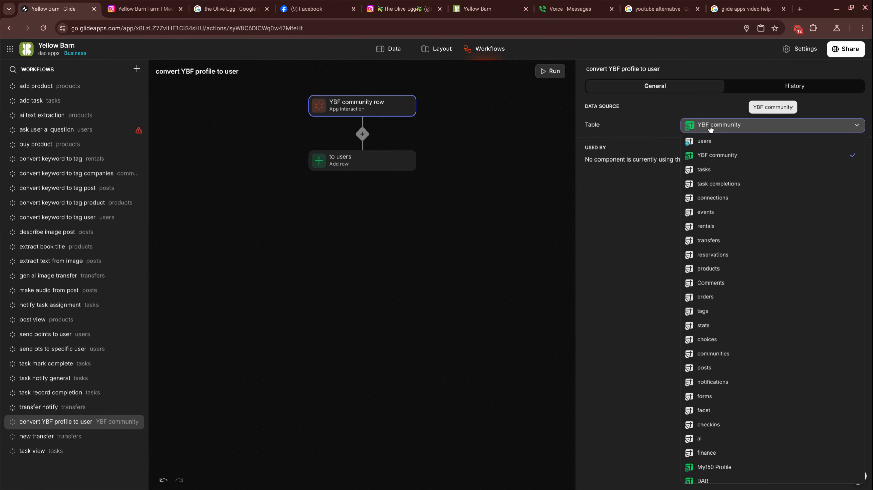
click(719, 126)
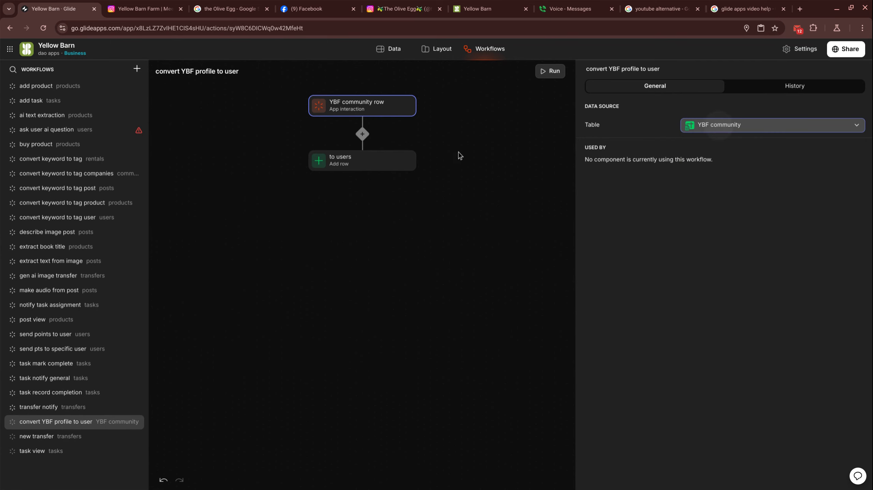
- Inspect the workflow's "to users" step, checking the available action types, the target table and the column mappings
click(365, 167)
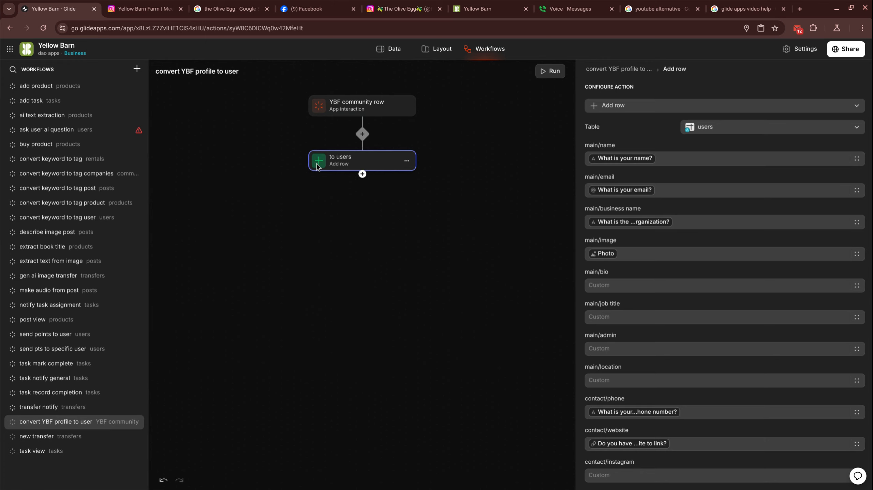
click(614, 106)
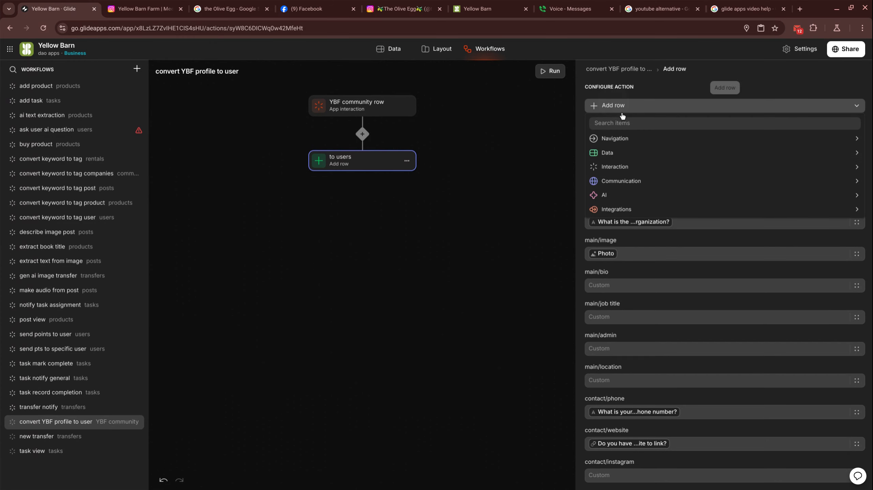
mouse_move(621, 157)
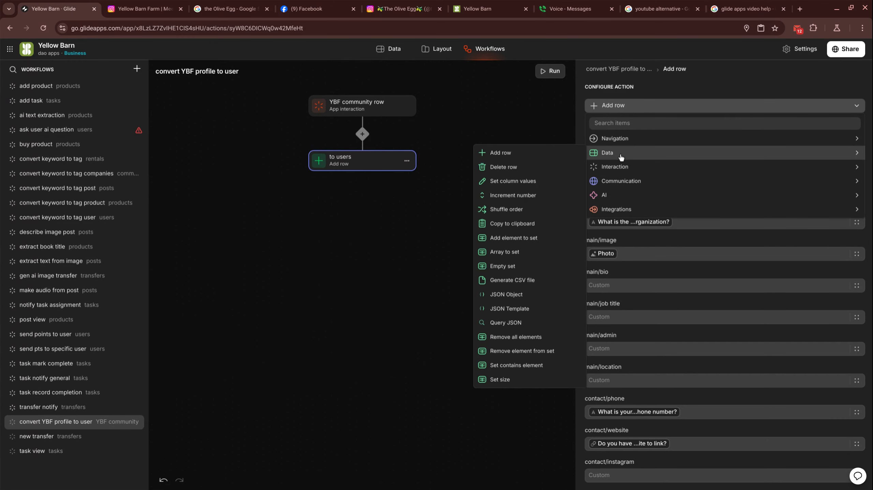
click(628, 109)
click(725, 128)
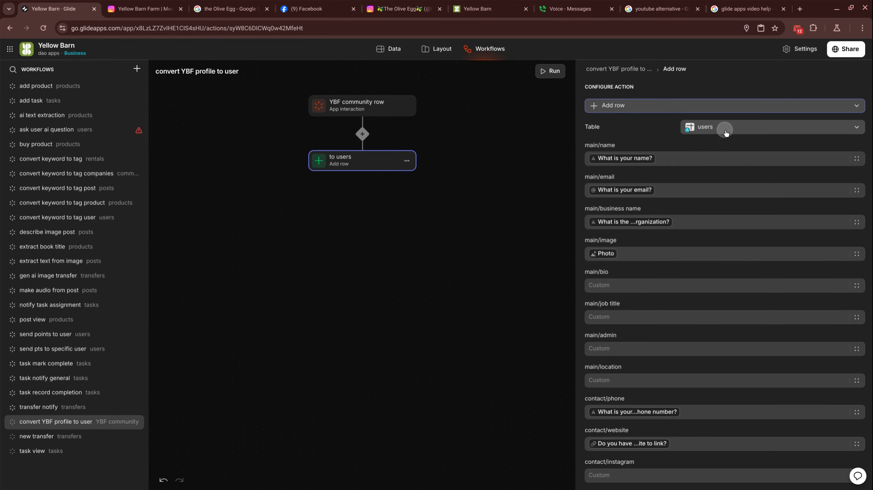
click(723, 132)
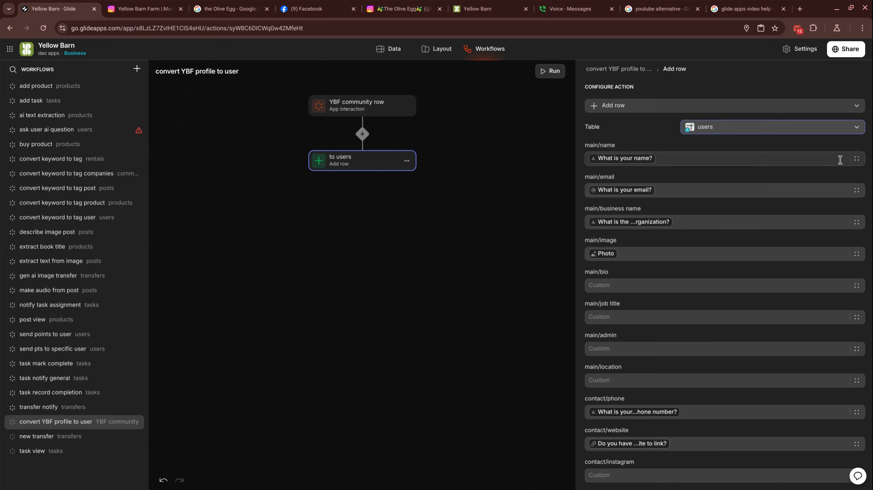
- Examine the source columns available for main/name and check the existing email and business name mappings
click(856, 161)
click(856, 160)
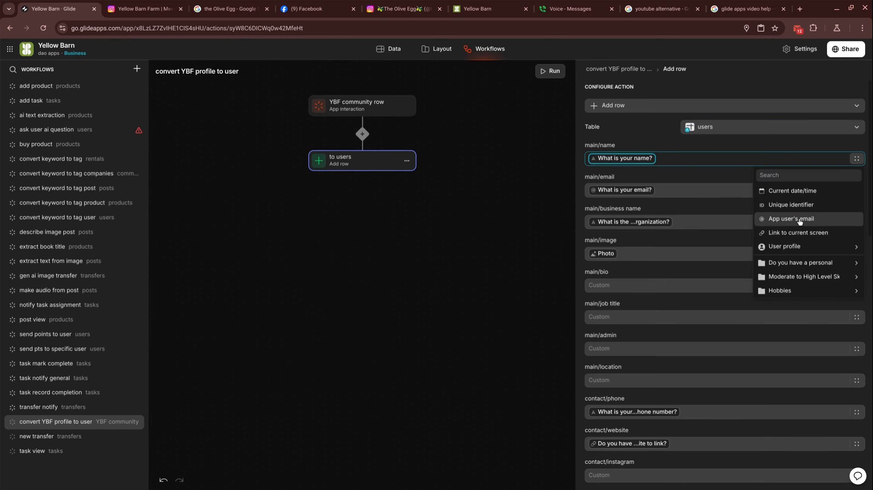
scroll(802, 221, down, 3)
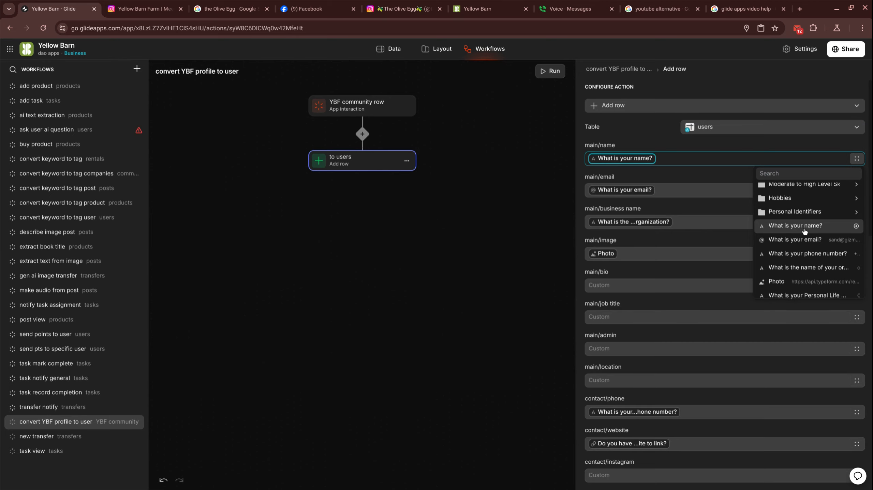
click(707, 196)
click(705, 223)
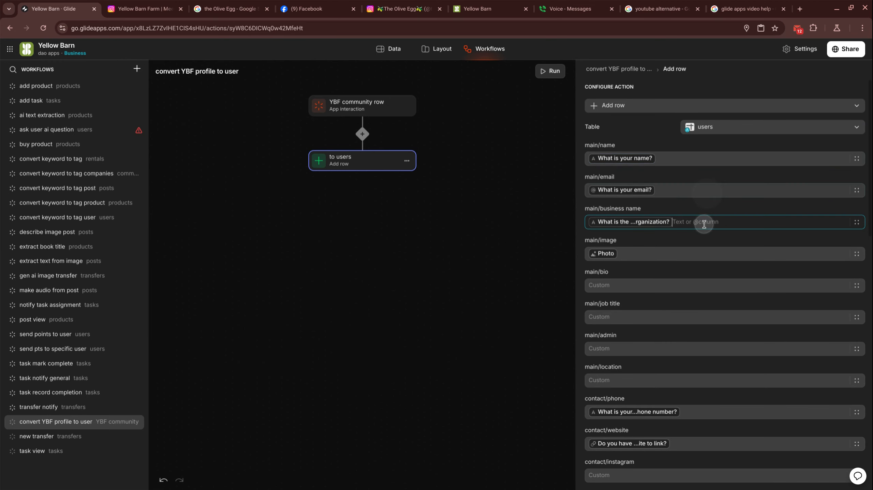
- Map the main/bio column of the new users row to the Short Bio column of the community profile
click(691, 285)
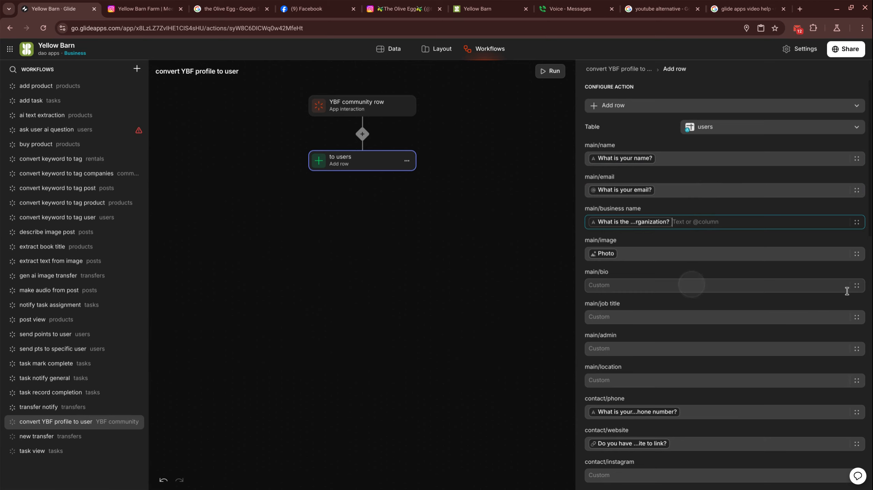
click(856, 286)
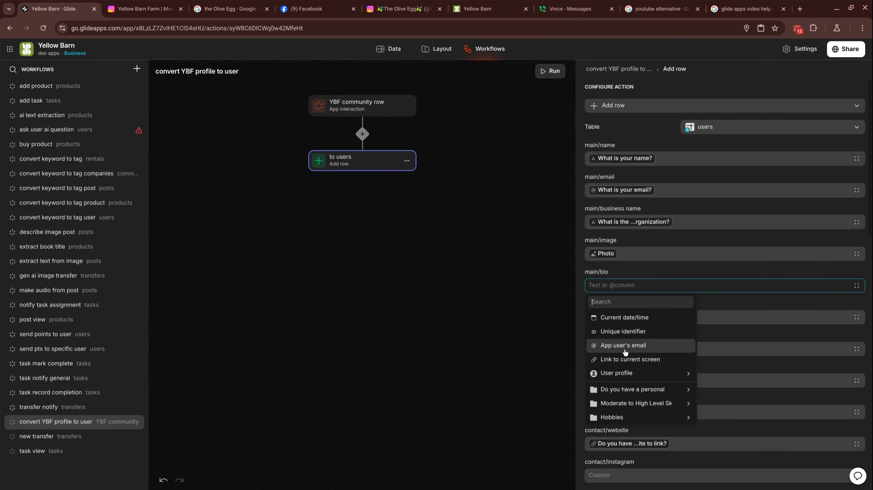
scroll(637, 358, down, 3)
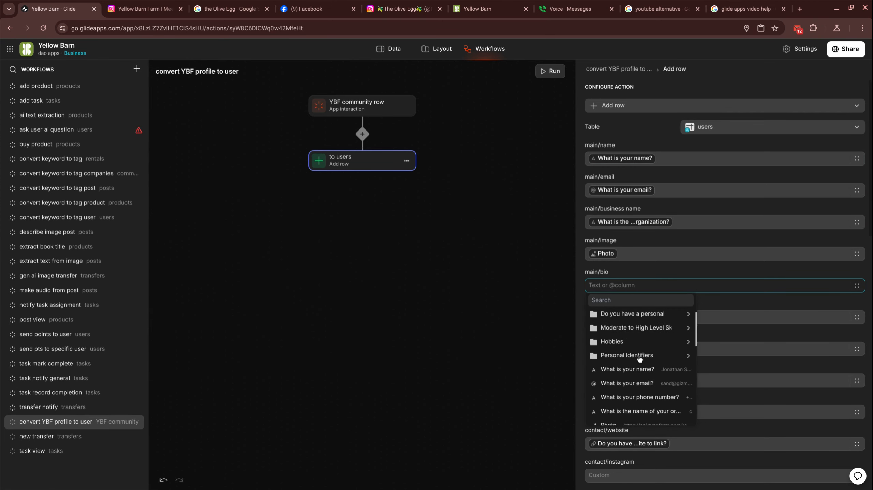
scroll(639, 359, down, 5)
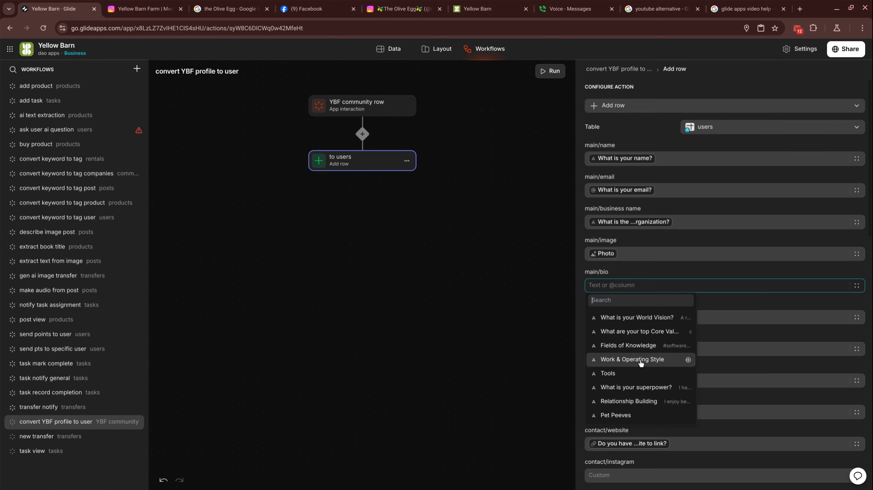
scroll(639, 364, down, 5)
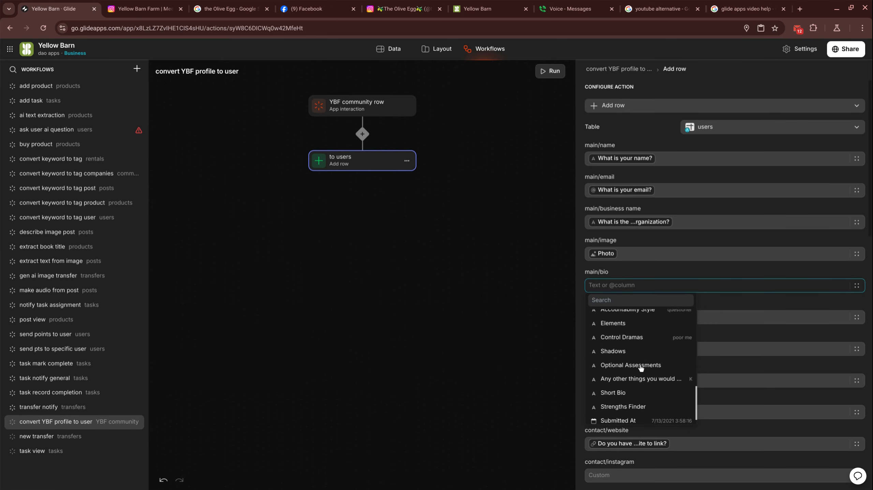
click(631, 398)
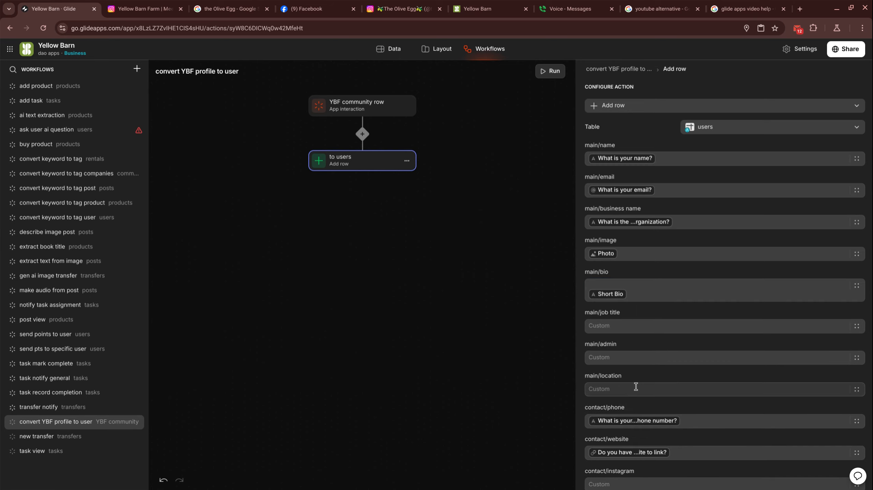
- Map YBF/life mission to the "What is your Personal Life Mission?" column
scroll(727, 331, down, 5)
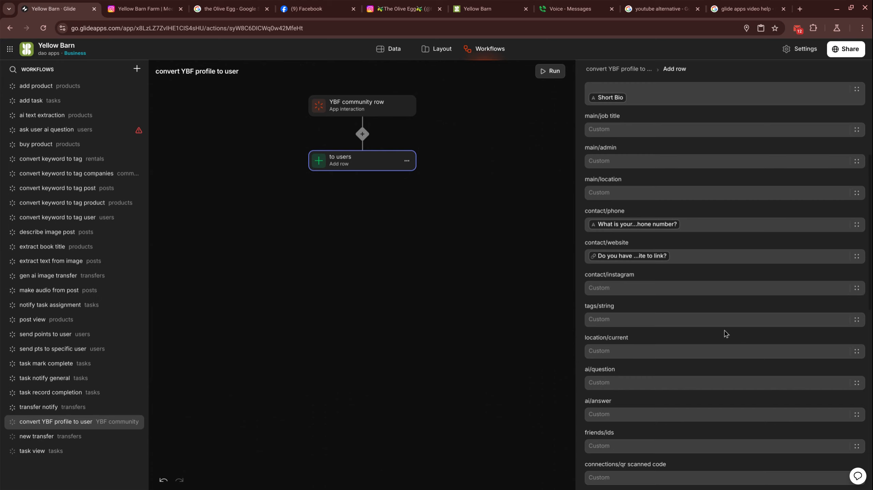
scroll(726, 334, down, 3)
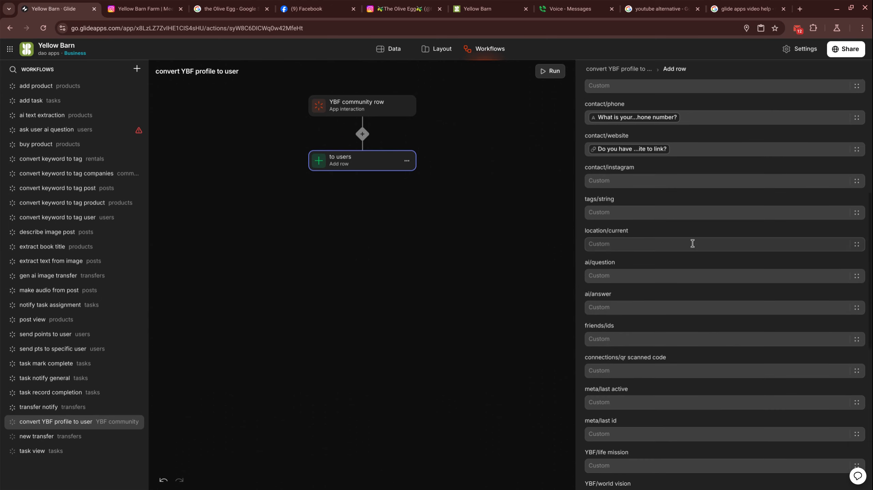
scroll(665, 302, down, 2)
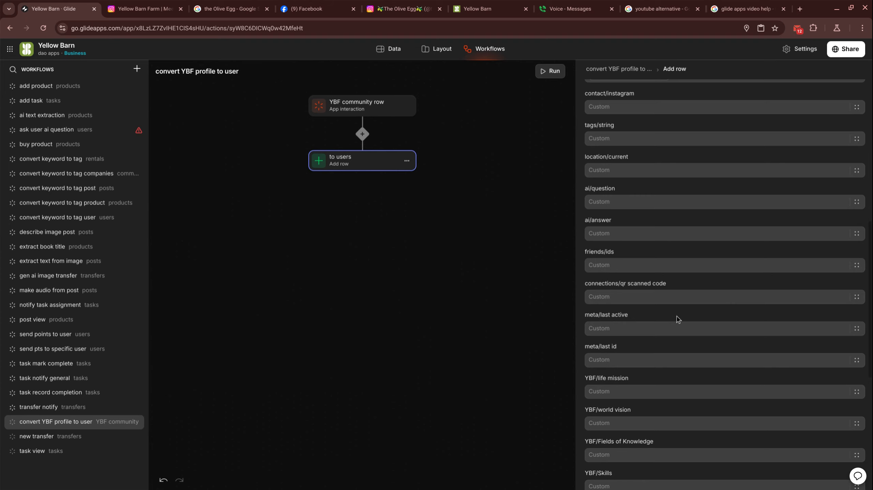
scroll(681, 326, down, 3)
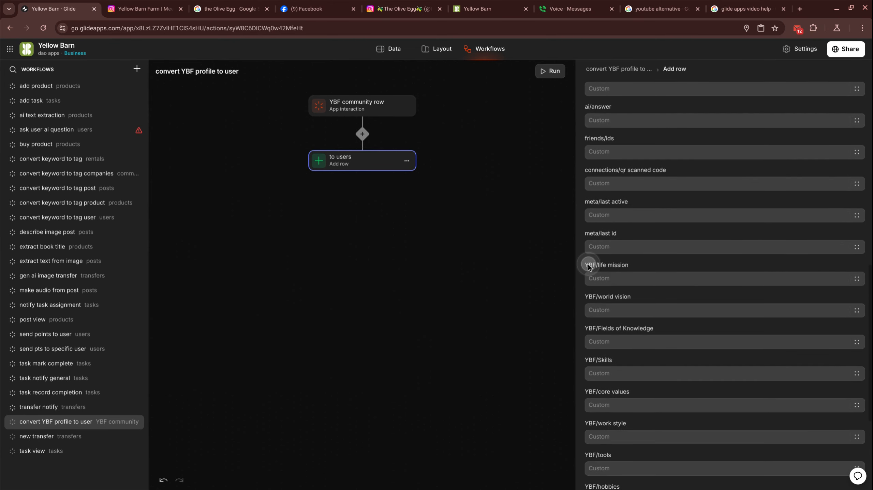
click(858, 280)
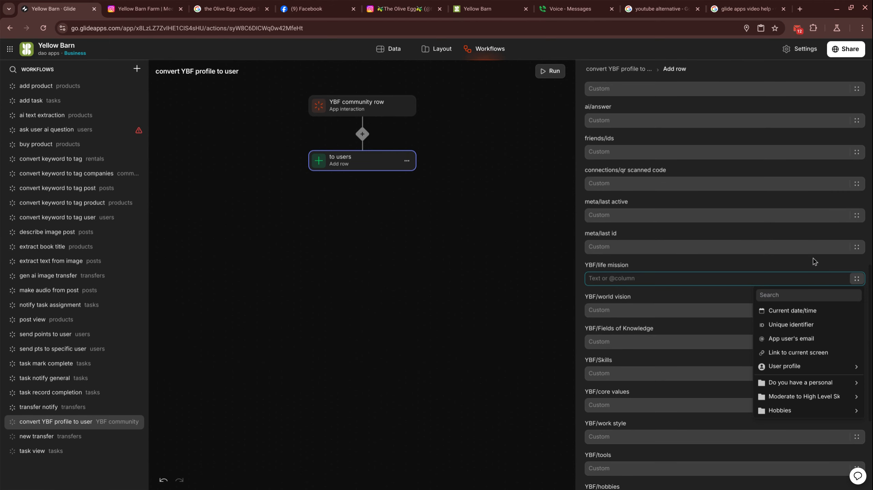
text(li)
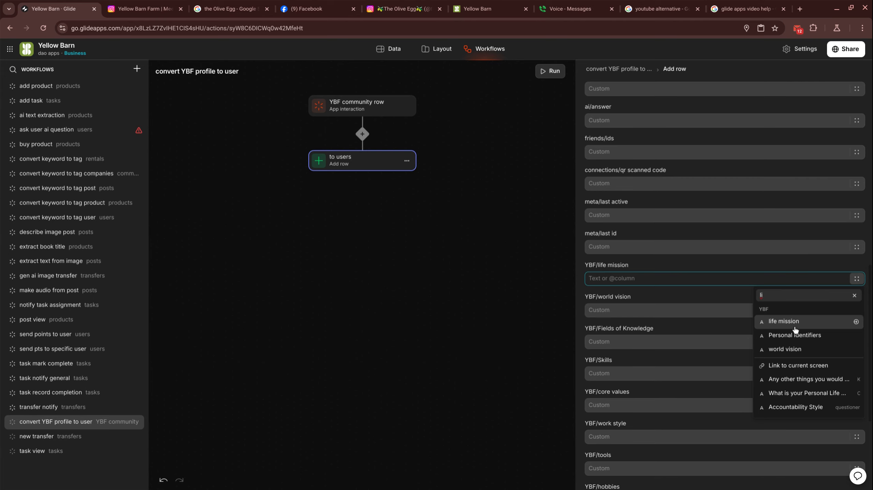
scroll(796, 354, down, 3)
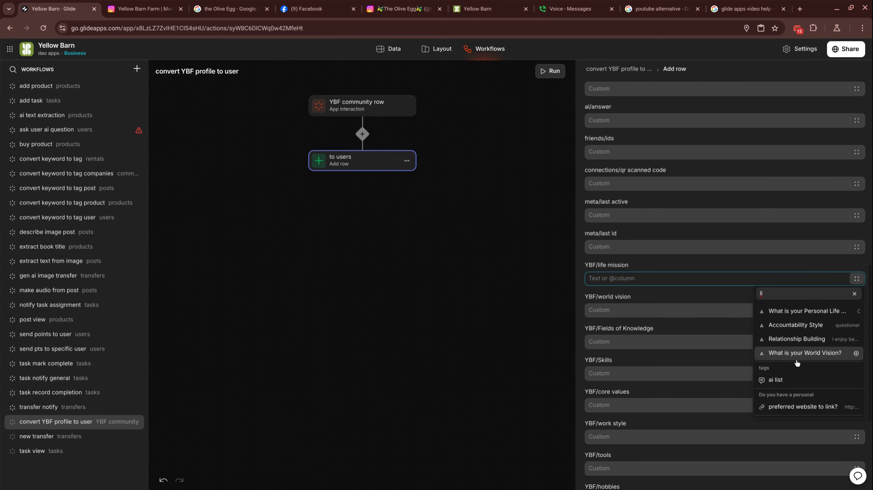
scroll(797, 363, down, 2)
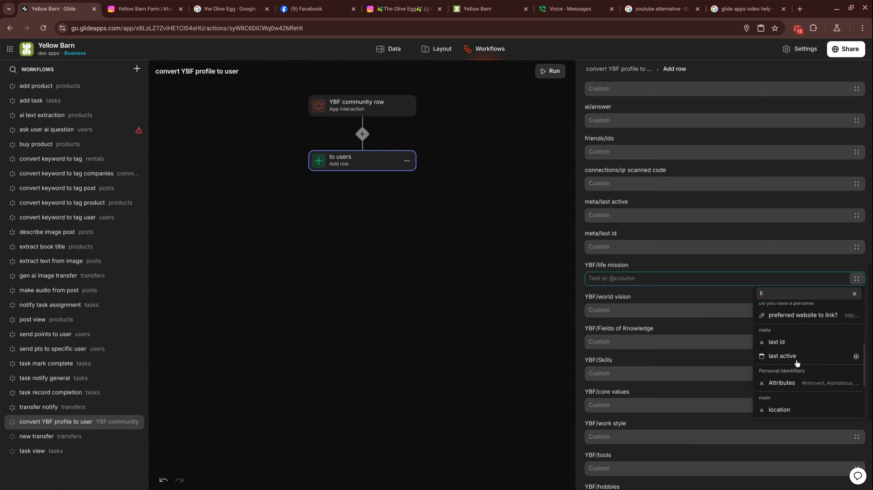
scroll(798, 363, up, 5)
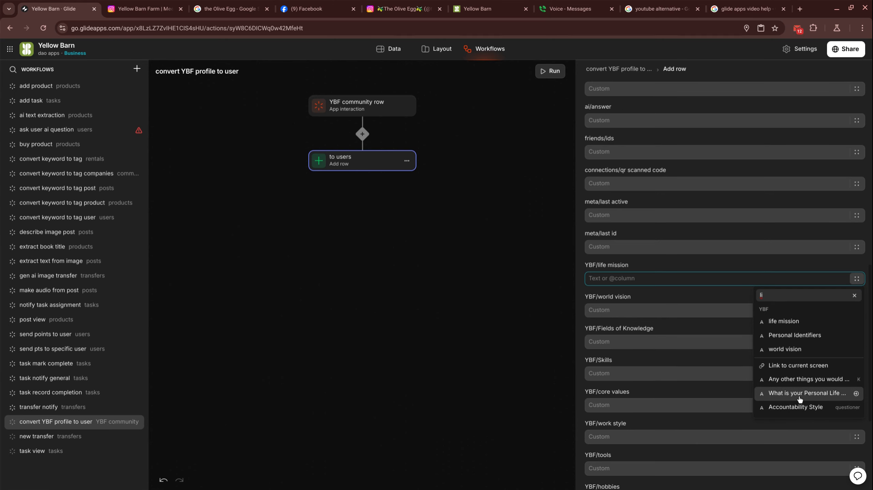
click(788, 394)
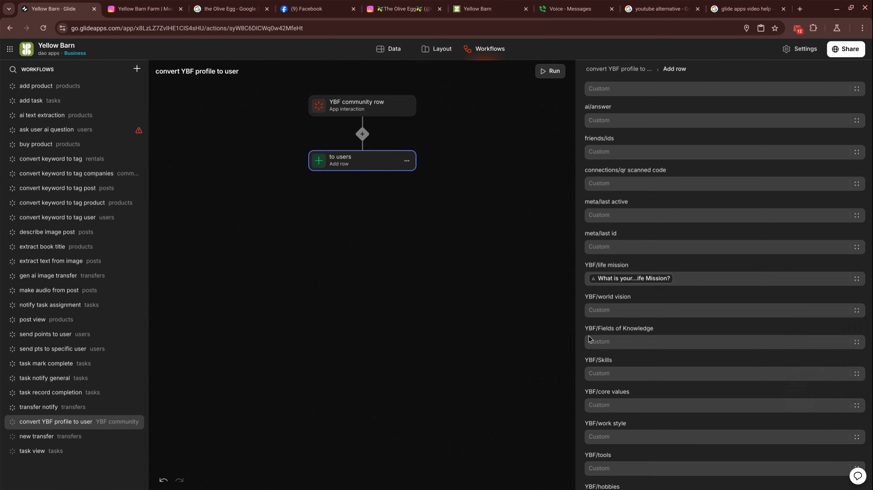
- Widen the action's configuration area and map YBF/world vision to the "What is your World Vision?" column
drag(576, 347, 531, 348)
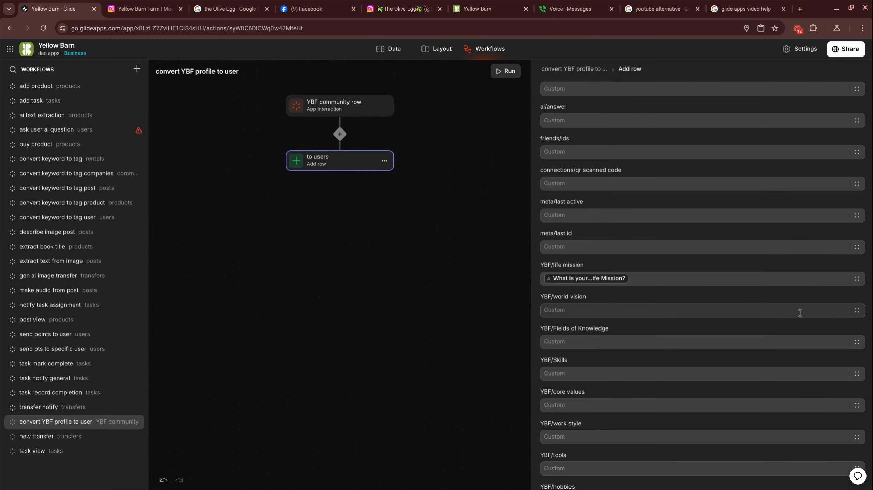
click(858, 310)
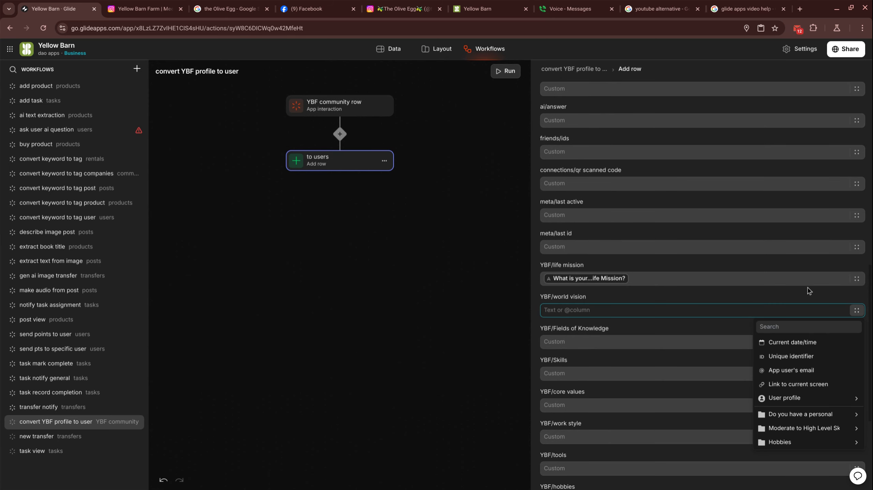
text(dl)
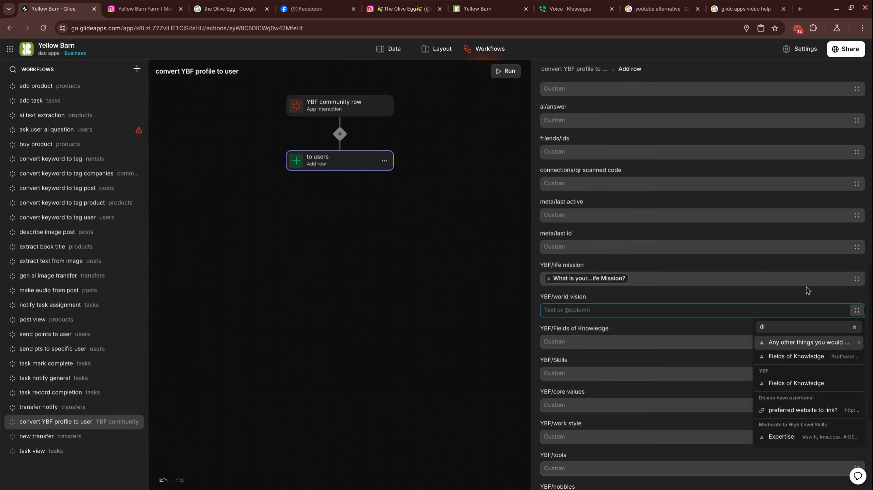
key(BackSpace)
key(BackSpace)
text(world)
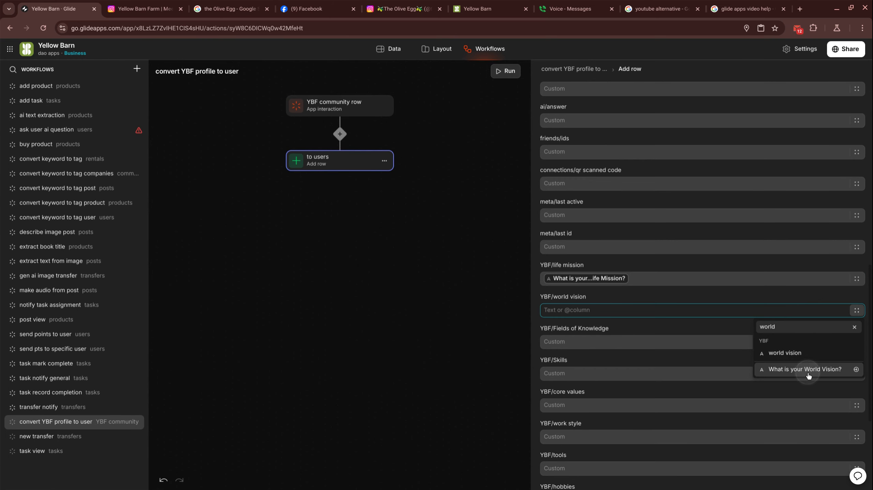
click(834, 353)
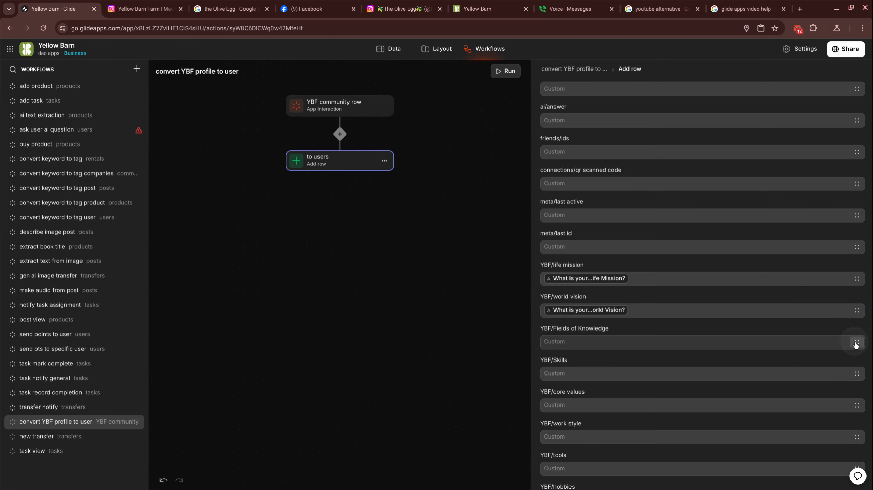
- Map YBF/Fields of Knowledge to the community profile's own Fields of Knowledge column, not the one in the YBF group
click(857, 343)
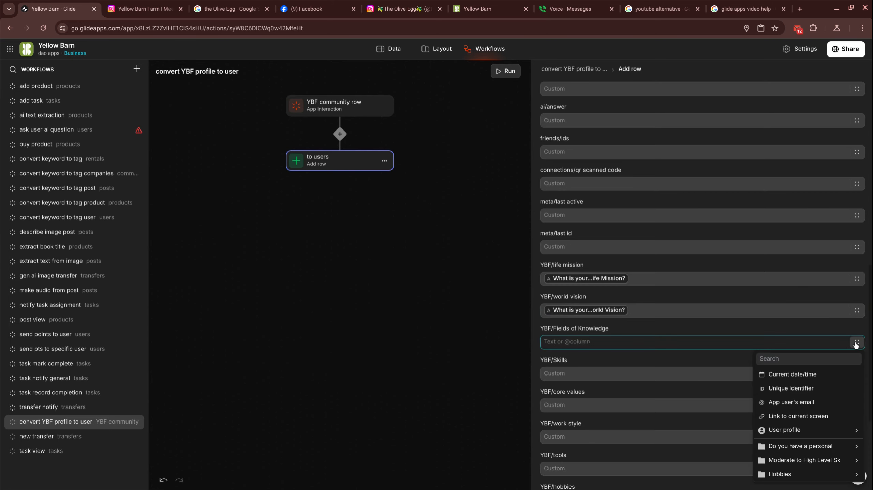
click(794, 359)
text(kno)
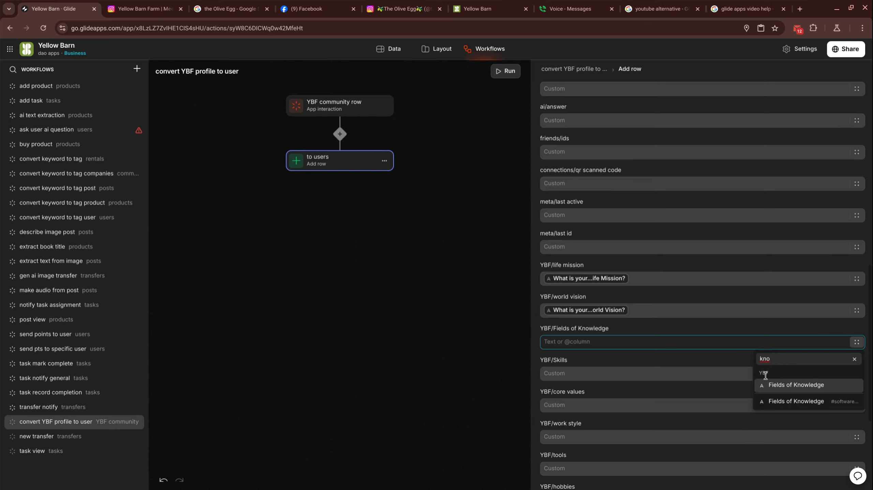
click(826, 402)
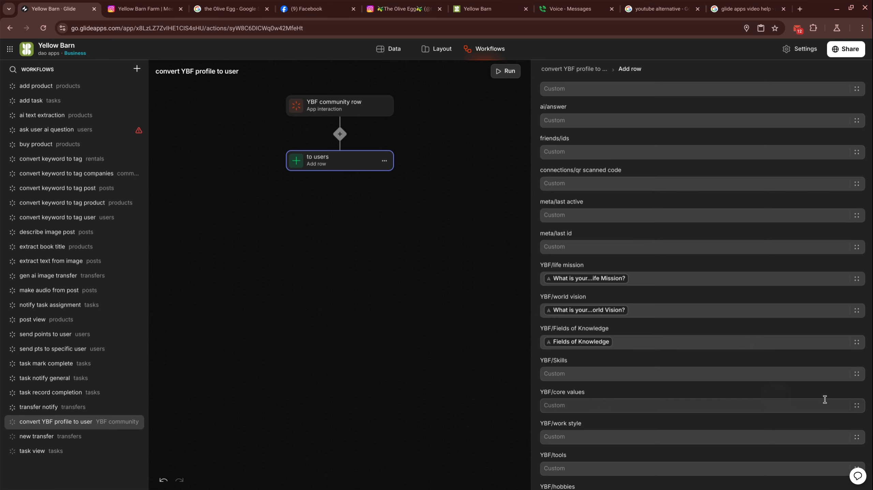
- Map YBF/Skills to the "Expertise:" column in the Moderate to High Level Skills group
click(858, 378)
mouse_move(831, 363)
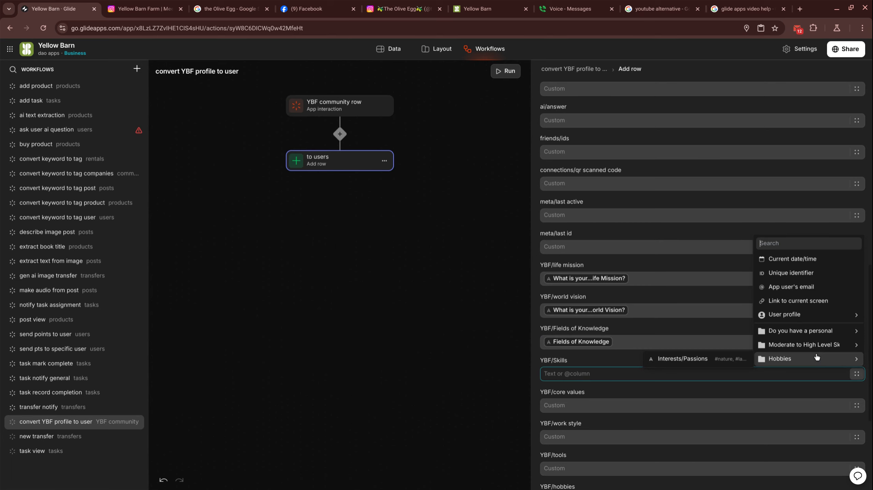
text(skills)
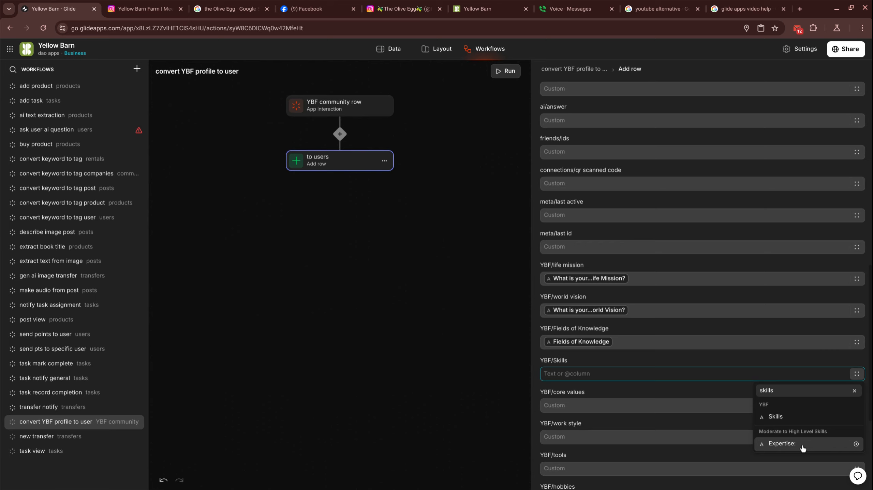
click(803, 447)
- Map YBF/core values to the "What are your top Core Values?" column
scroll(756, 317, down, 4)
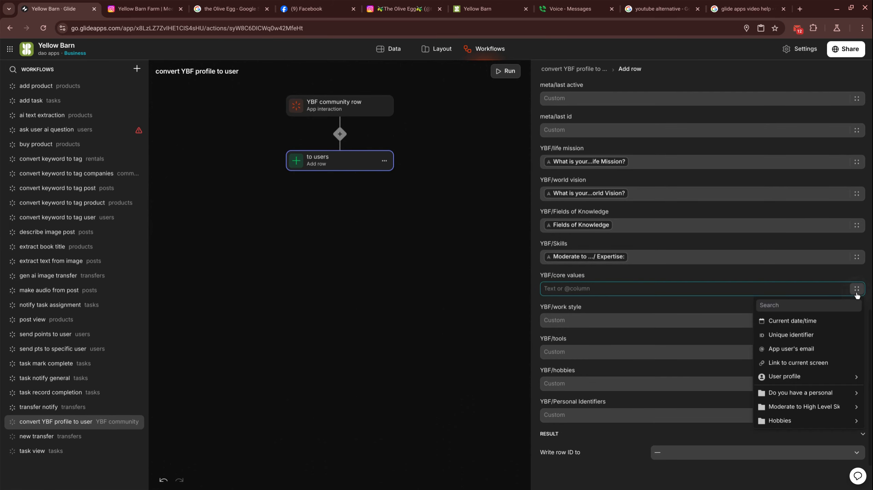
click(857, 290)
text(core)
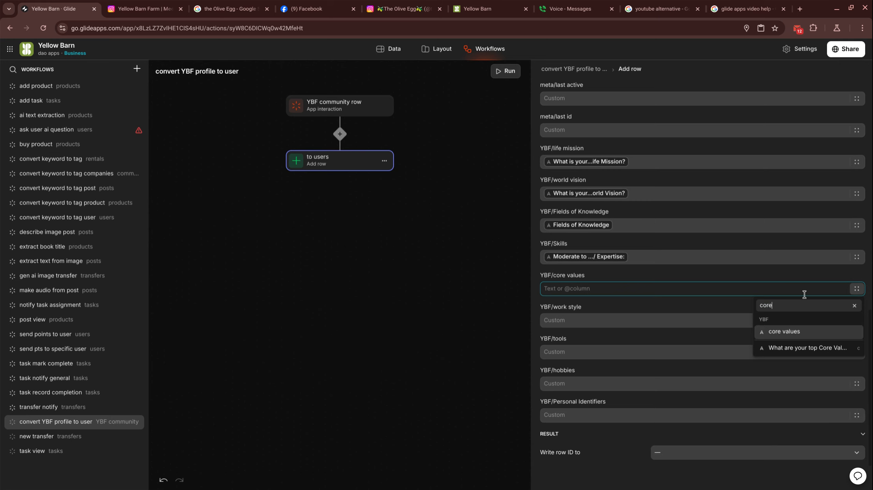
click(791, 347)
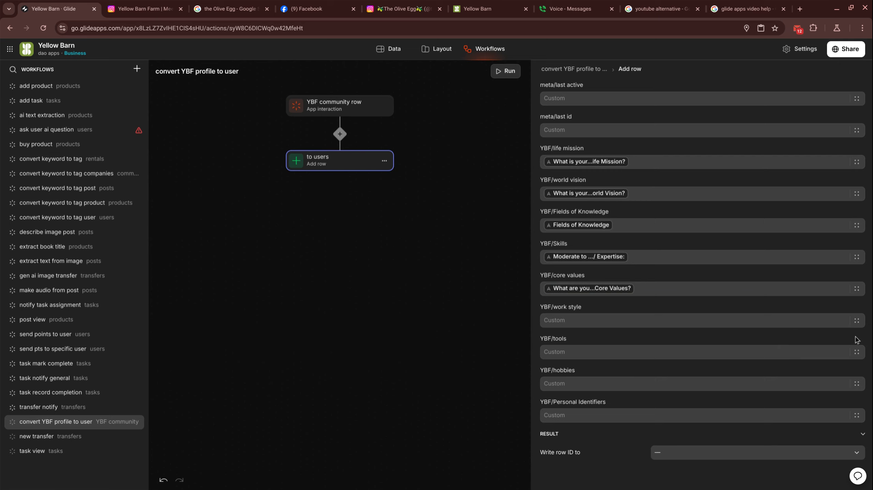
- Map YBF/work style to the "Work & Operating Style" column
click(859, 324)
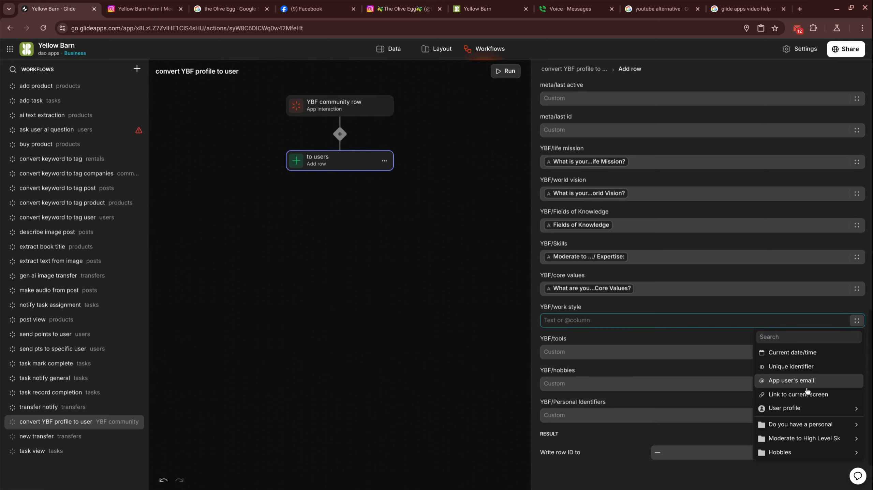
scroll(804, 393, down, 5)
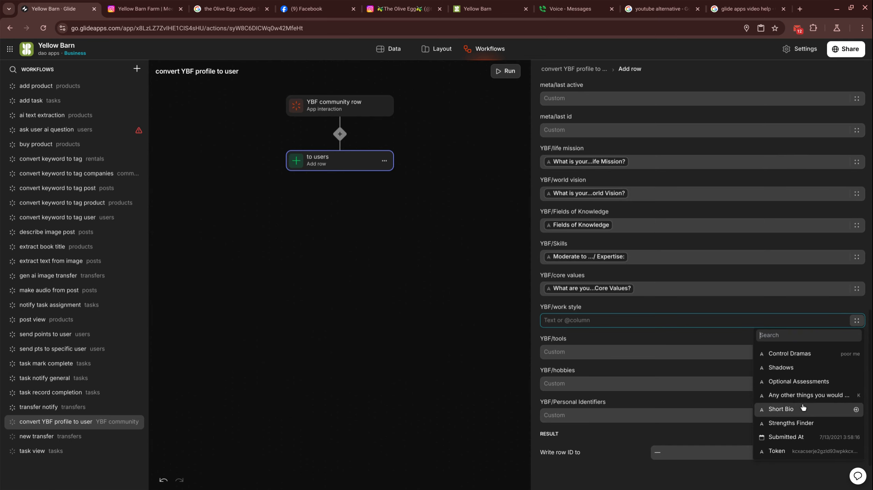
text(w)
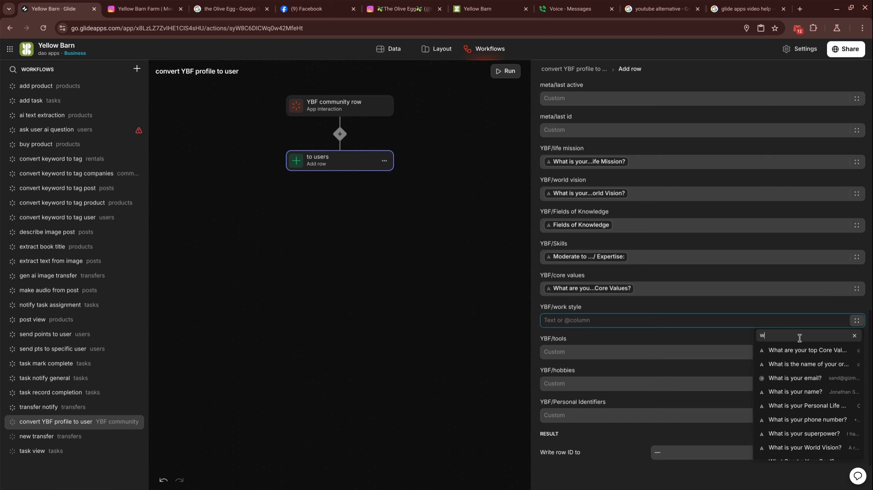
text(ork)
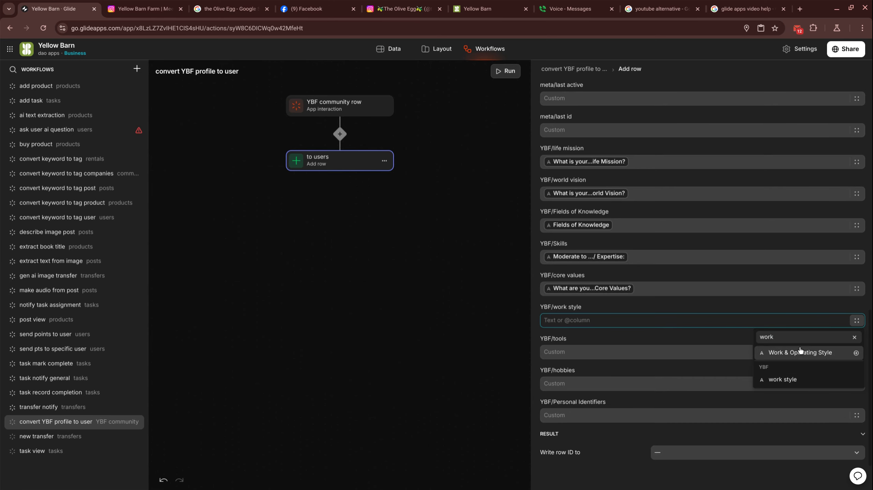
click(800, 352)
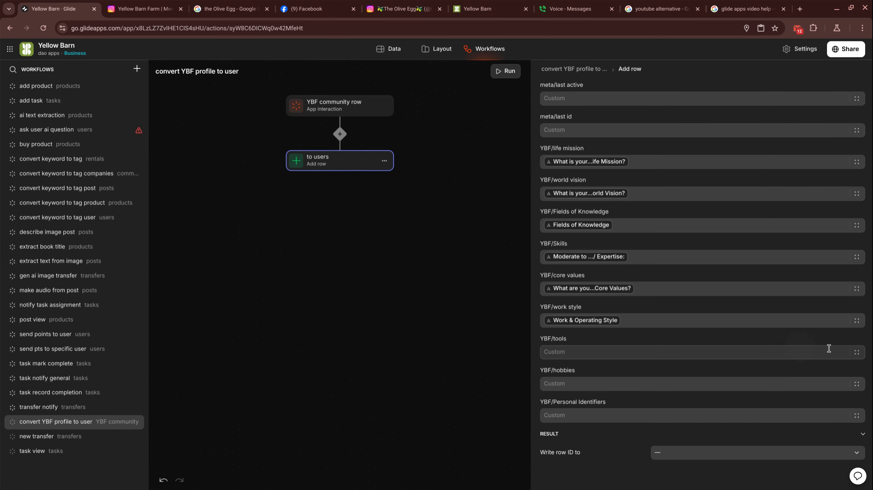
- Map YBF/tools to the first of the community profile's own Tools columns, not the one in the YBF group
click(858, 353)
mouse_move(837, 316)
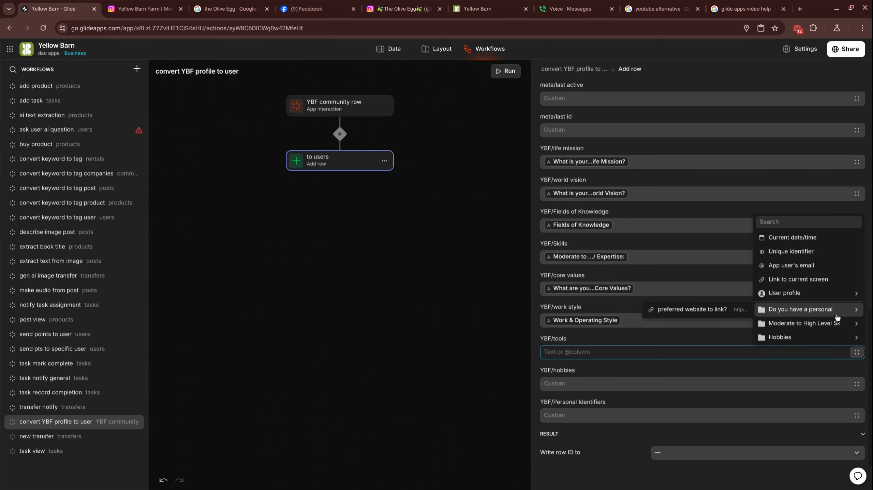
text(tools)
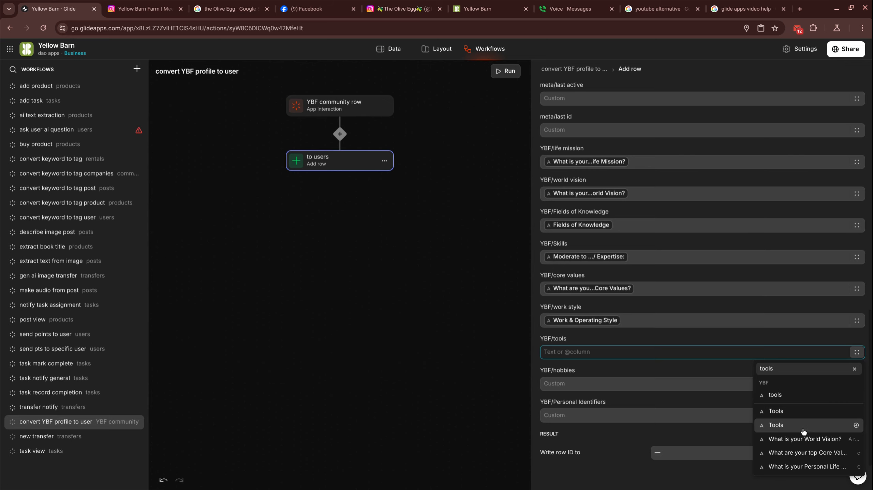
click(806, 414)
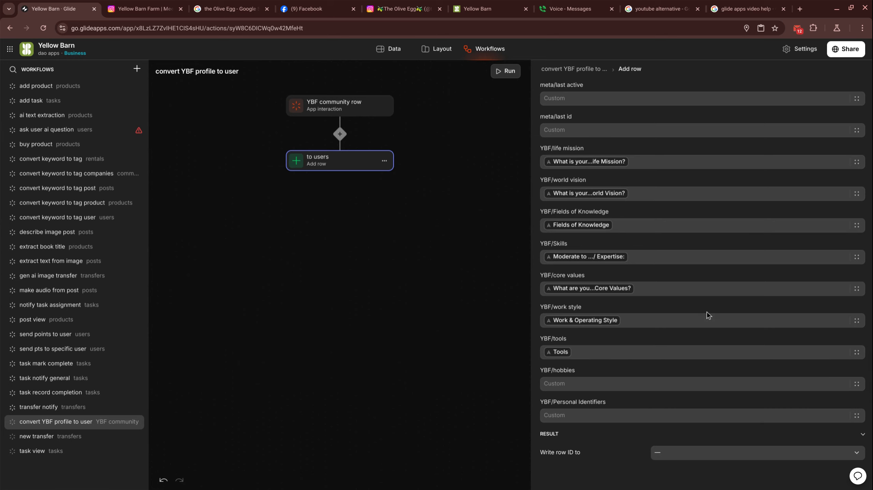
- Map YBF/hobbies to the "Interests/Passions" column in the Hobbies group
scroll(756, 314, down, 2)
click(854, 323)
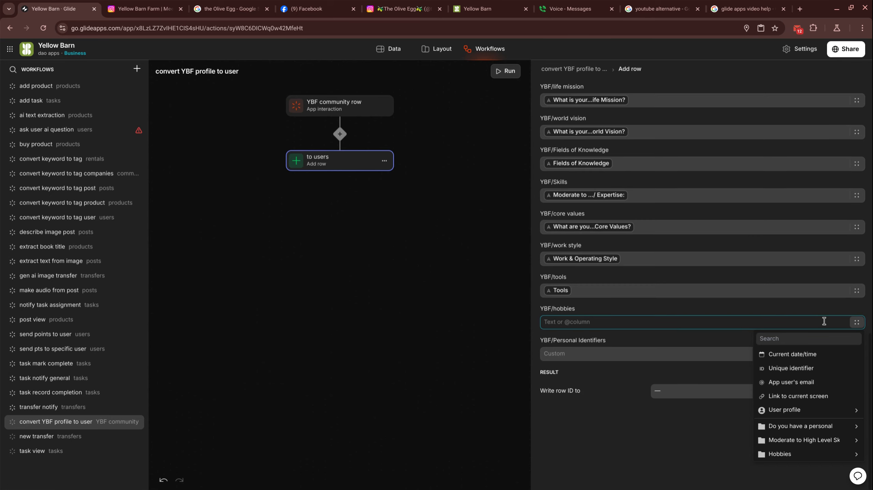
text(hobbie)
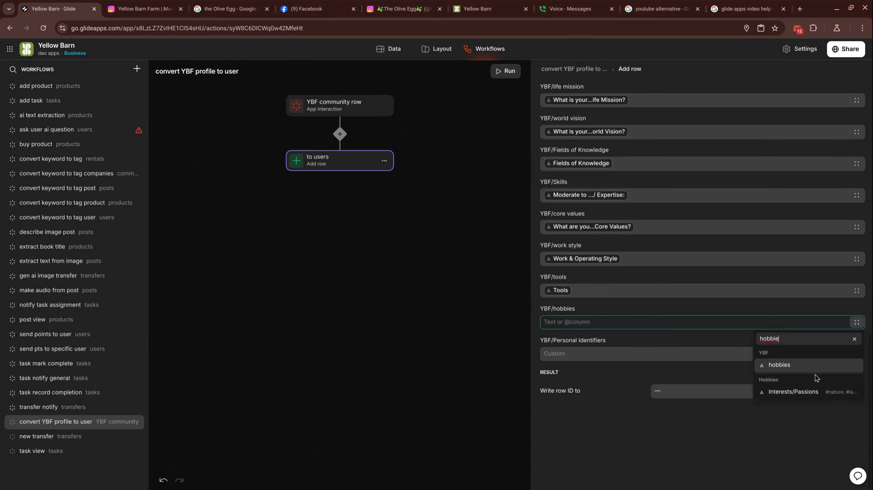
click(818, 398)
- Map YBF/Personal Identifiers to the "Attributes" column in the Personal Identifiers group
click(599, 348)
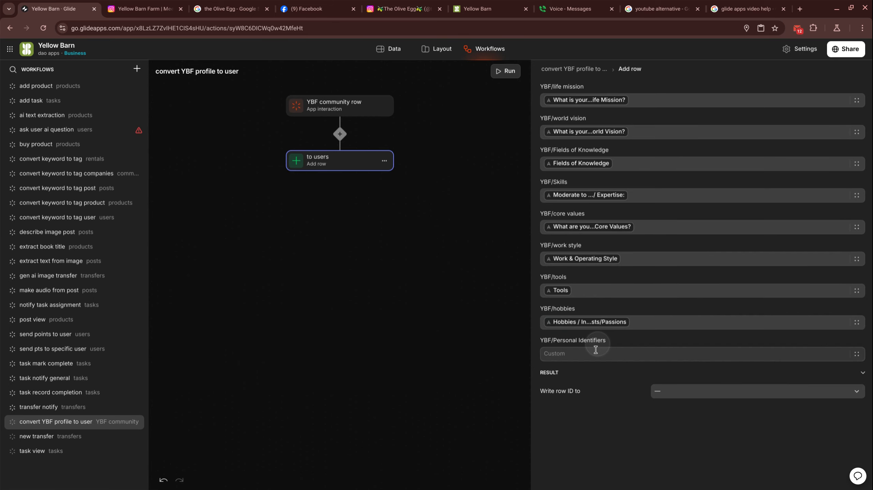
click(856, 355)
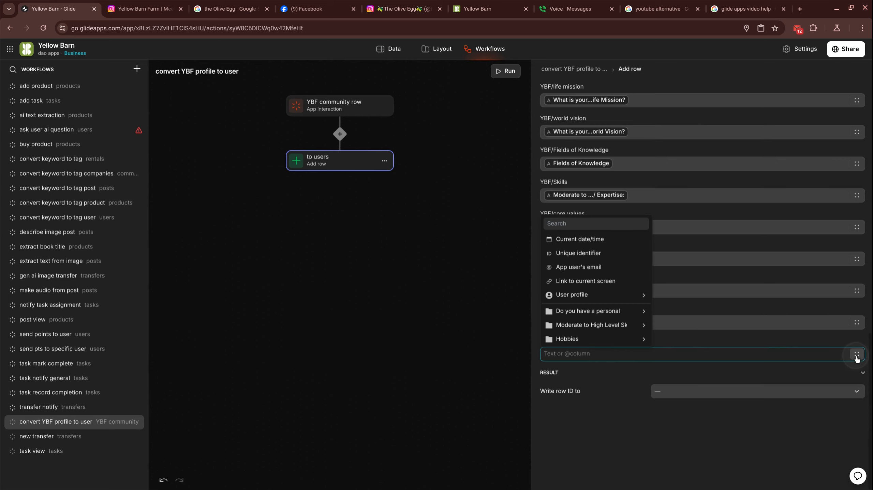
click(857, 357)
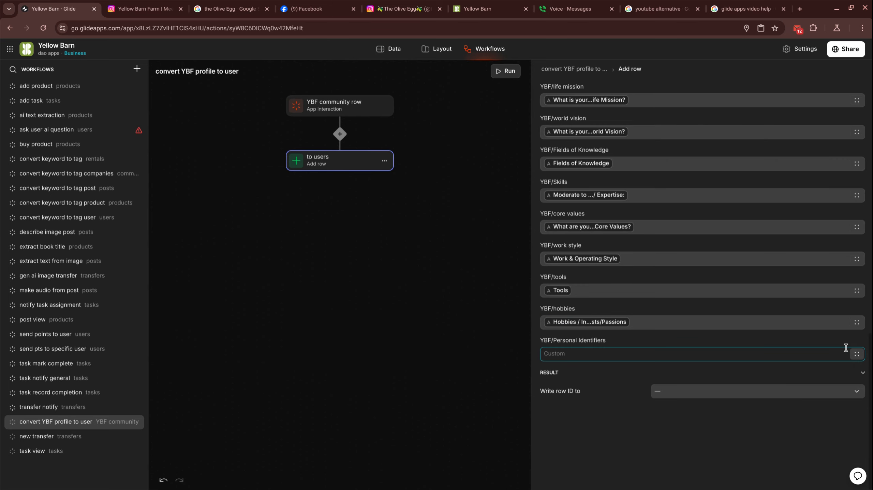
click(846, 348)
mouse_move(821, 345)
text(ienti)
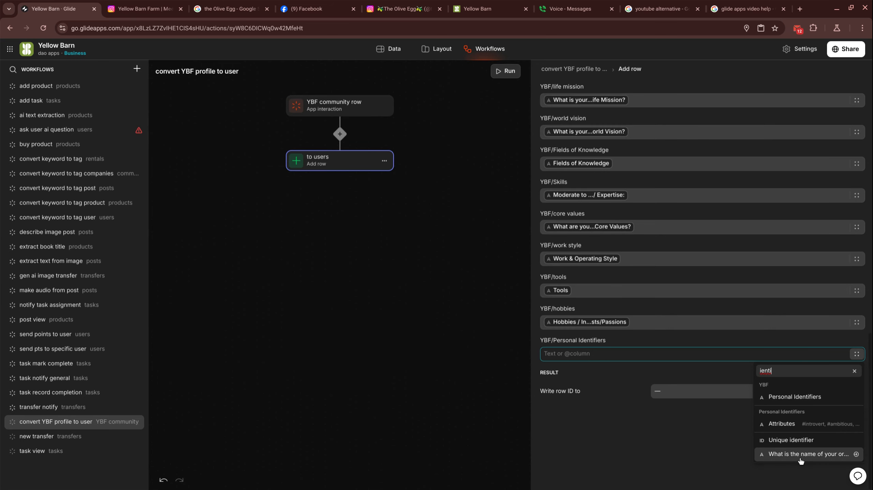
click(799, 426)
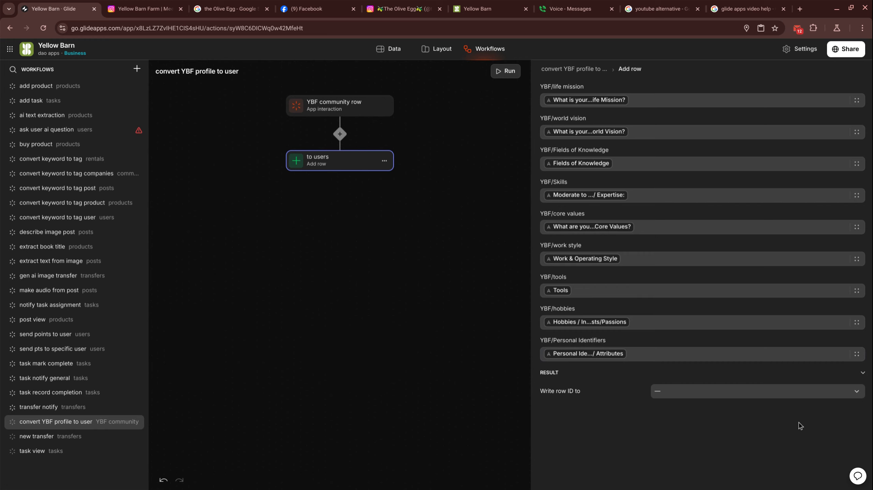
- Add a text column named "row id" at the end of the YBF community data table
click(395, 58)
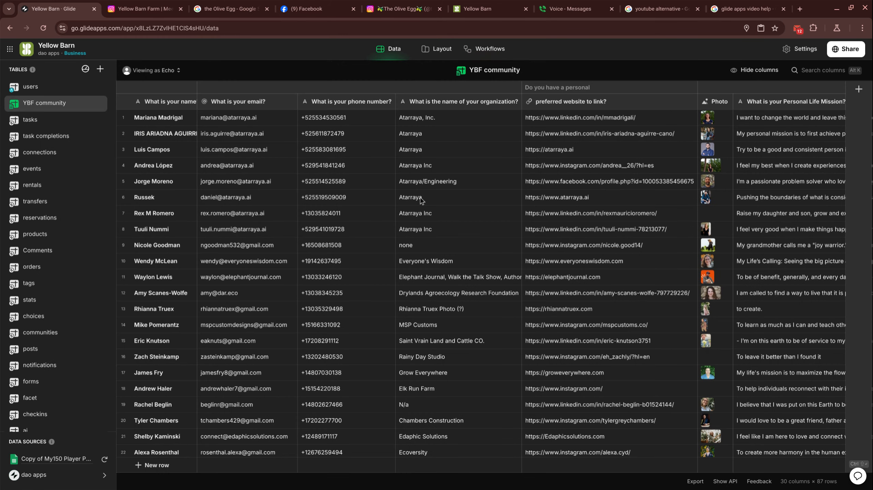
scroll(474, 213, right, 5)
scroll(478, 208, right, 10)
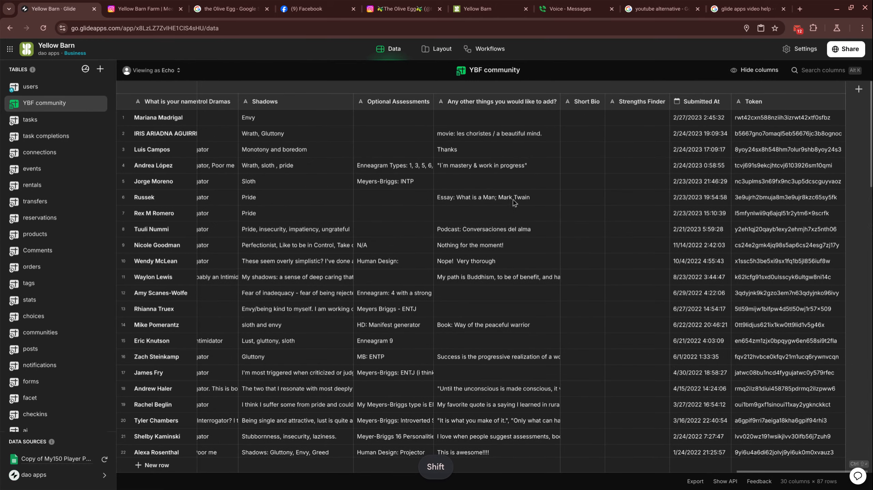
click(863, 212)
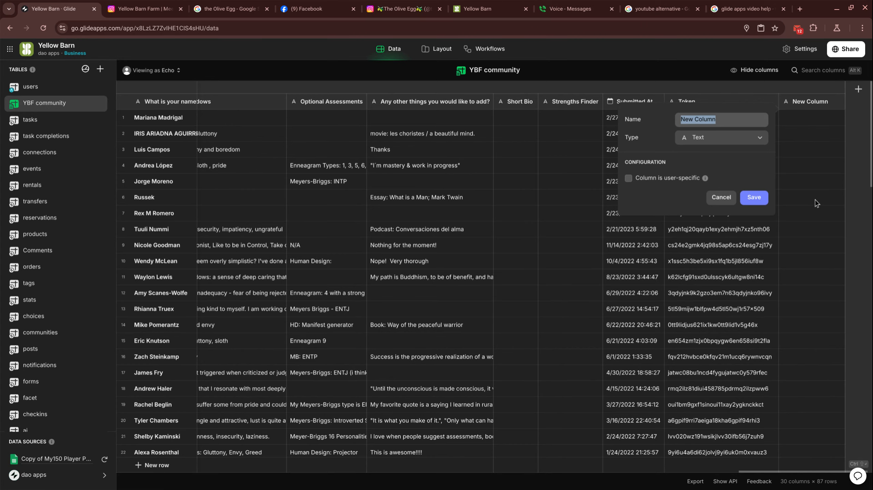
text(row id)
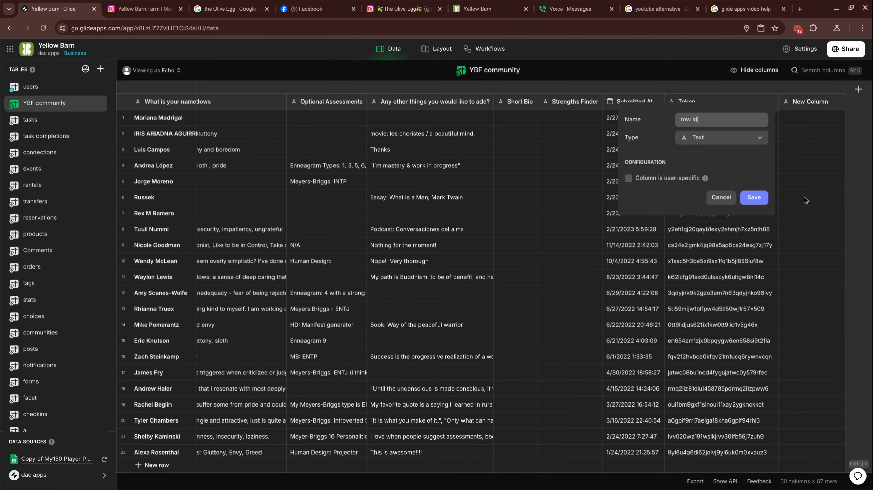
click(754, 197)
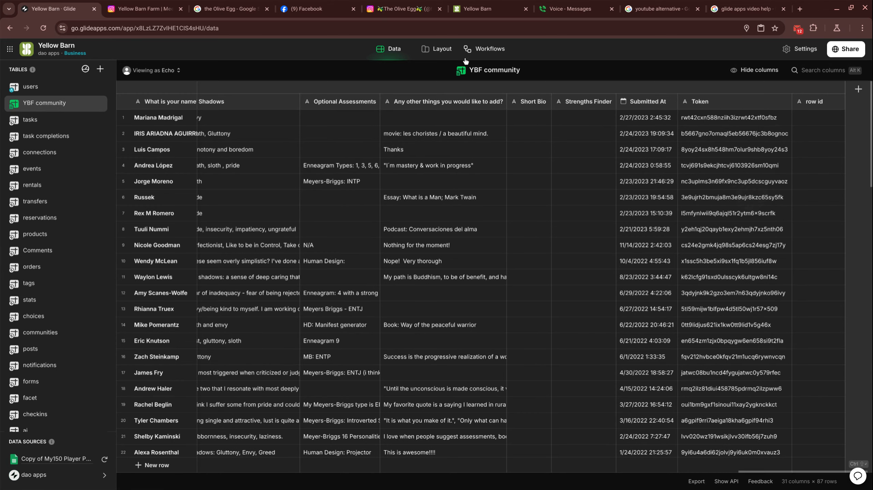
- Set the "to users" Add row action in the workflow to write the new row ID to the "row id" column
click(486, 50)
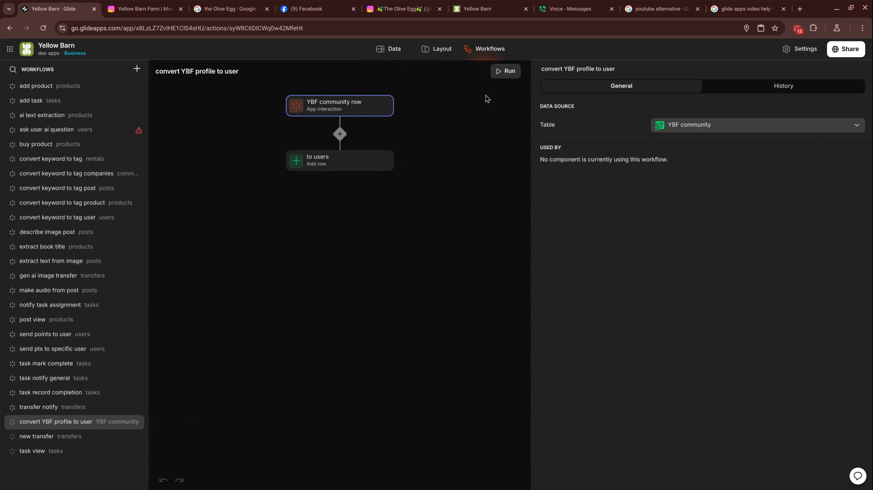
click(365, 157)
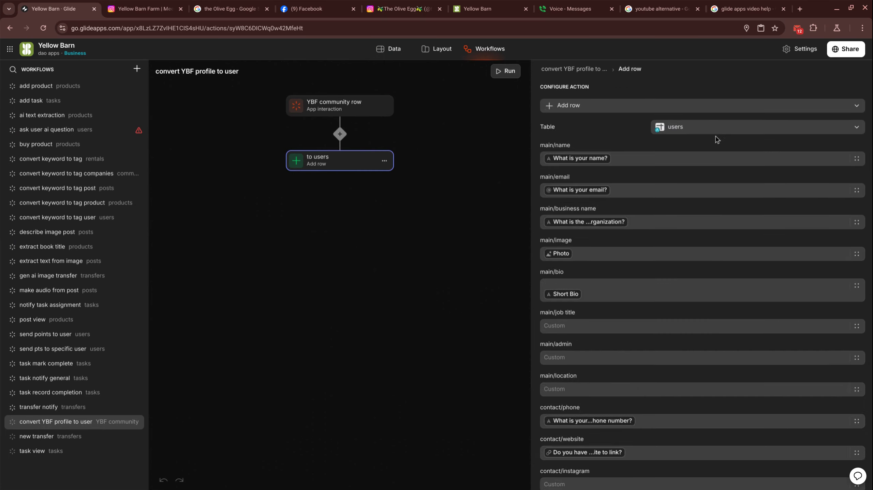
scroll(714, 281, down, 5)
scroll(714, 281, down, 10)
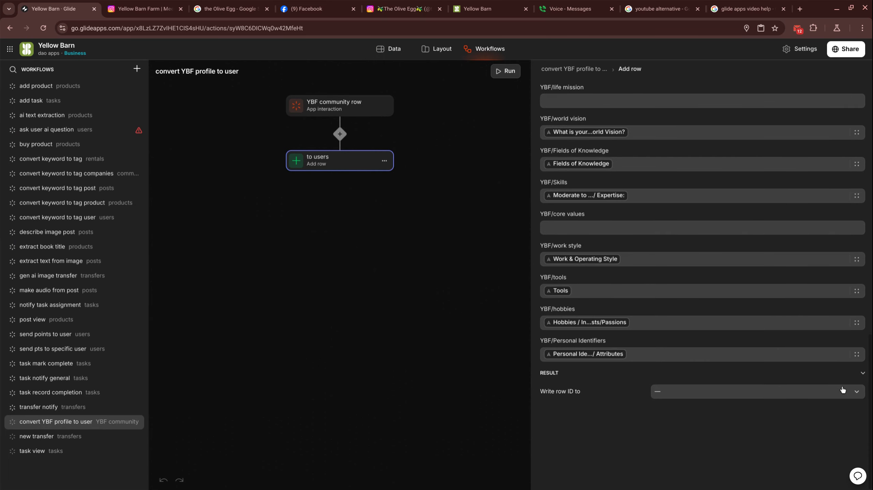
click(846, 395)
scroll(781, 316, down, 5)
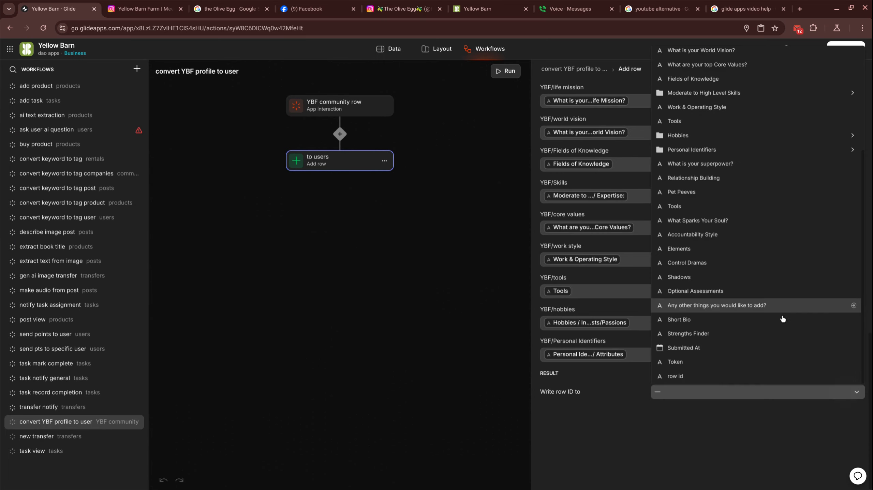
click(761, 377)
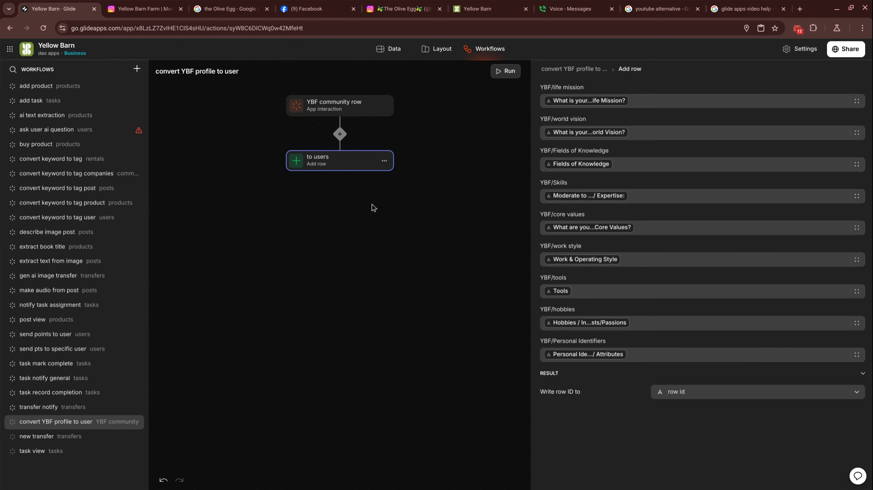
- Append a Show notification action after the "to users" step with the message "user added"
click(340, 177)
mouse_move(365, 232)
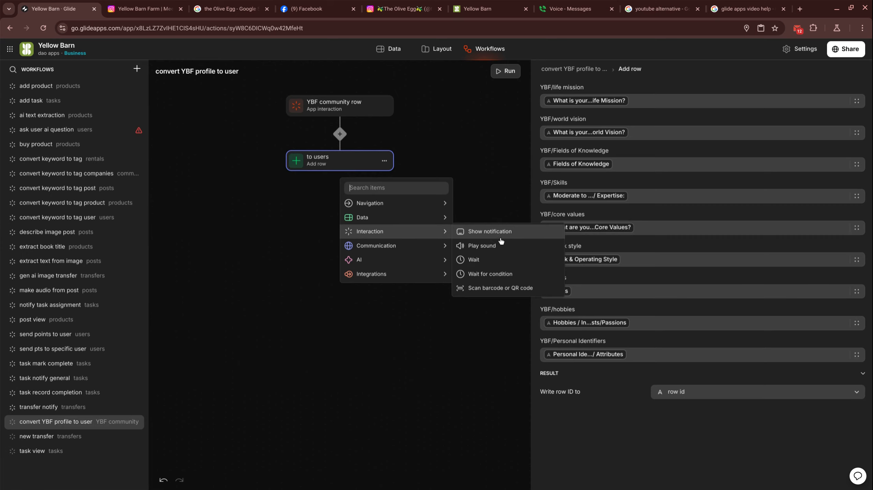
click(500, 235)
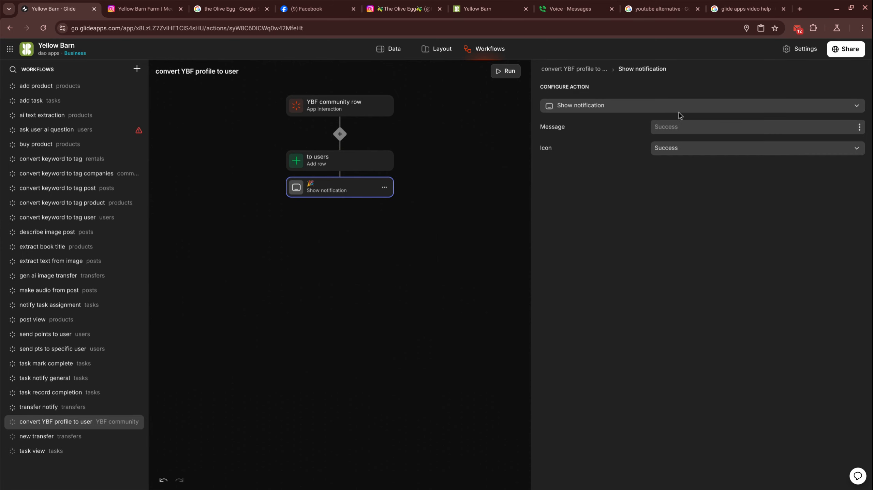
click(678, 128)
text(user added)
click(459, 321)
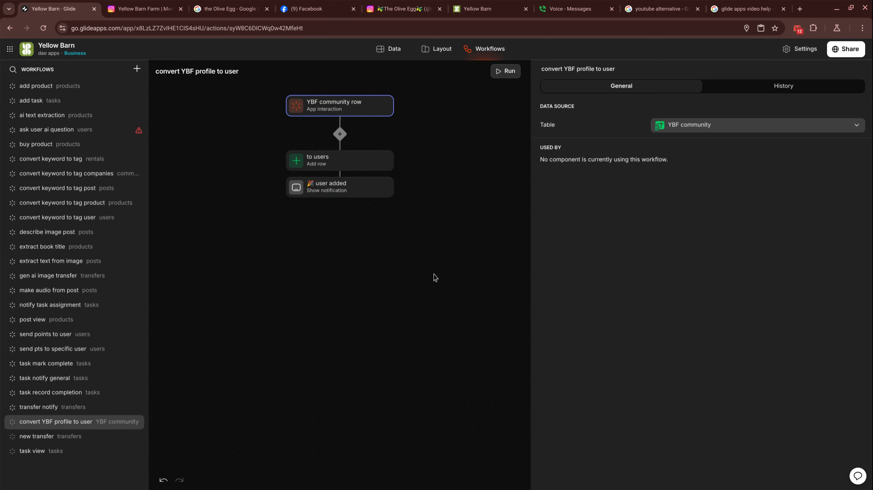
- Widen the layout preview and add a Button component below Fields on the YBF community details screen
click(437, 50)
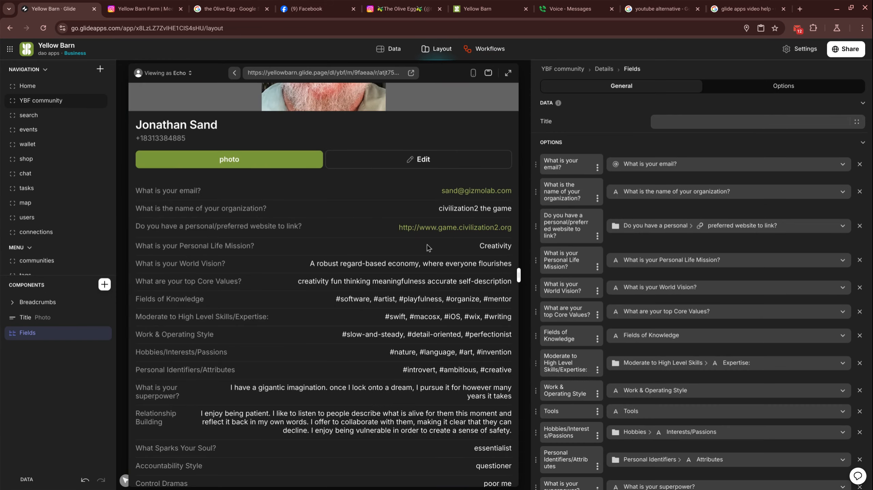
drag(637, 273, 710, 276)
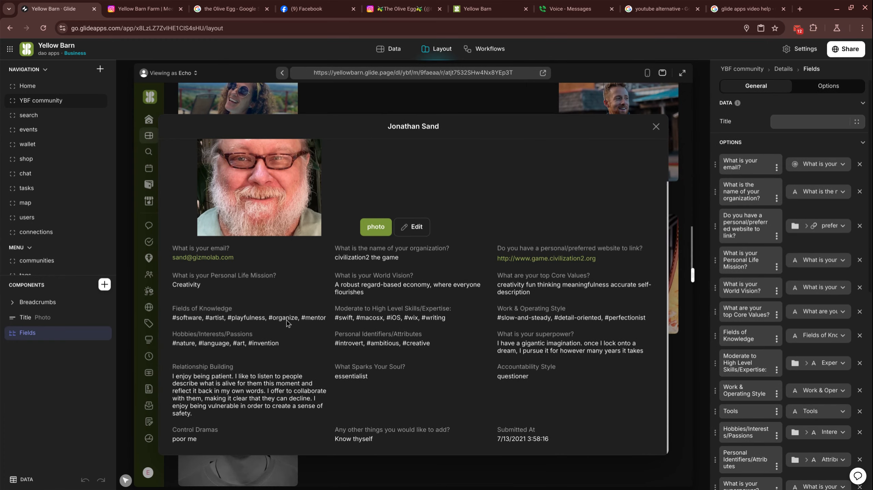
click(42, 69)
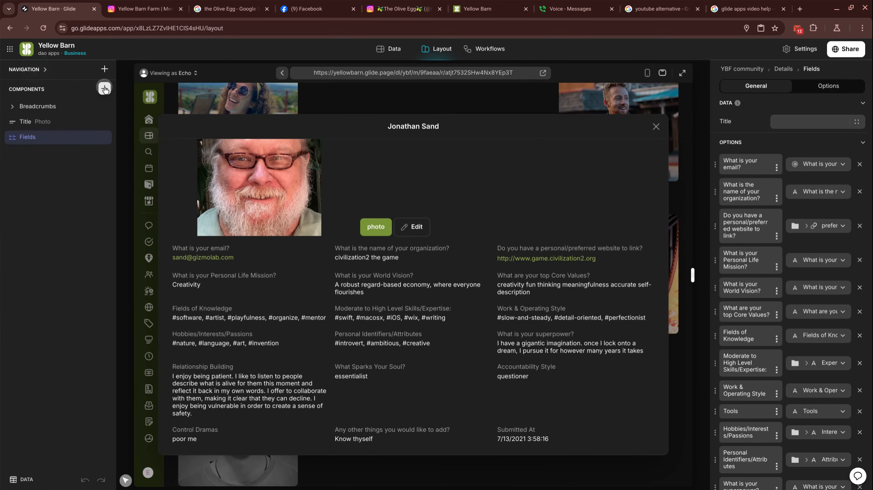
click(104, 90)
text(butt)
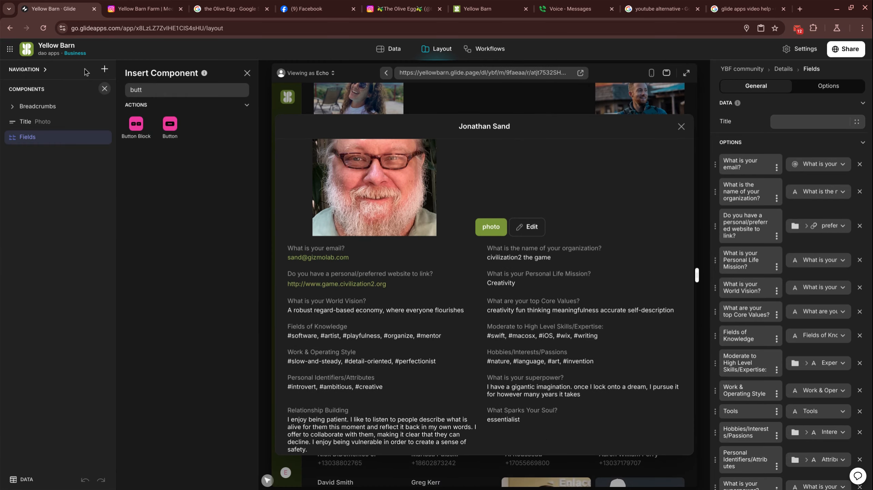
click(170, 126)
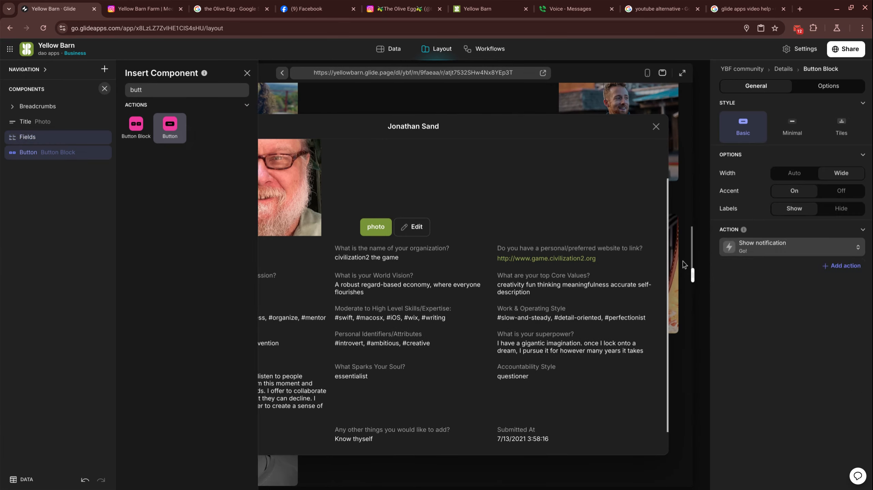
- Set the button's action to the "convert YBF profile to user" workflow and its title to "convert"
click(799, 246)
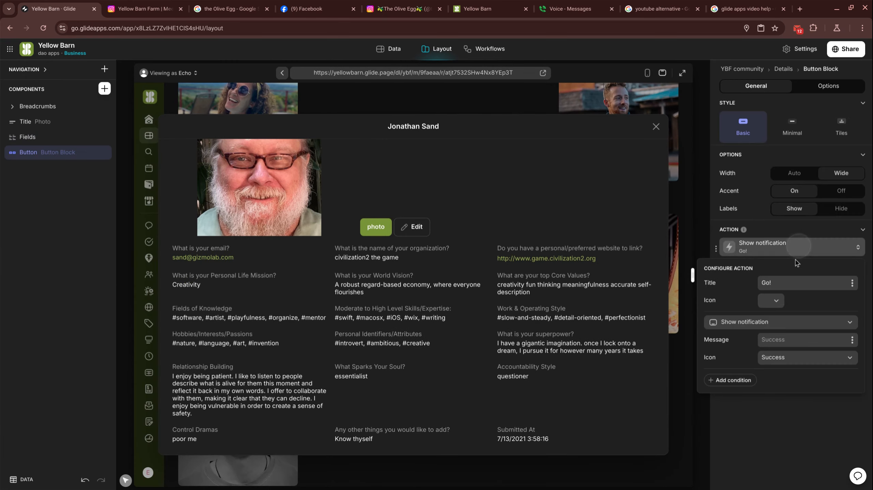
click(782, 321)
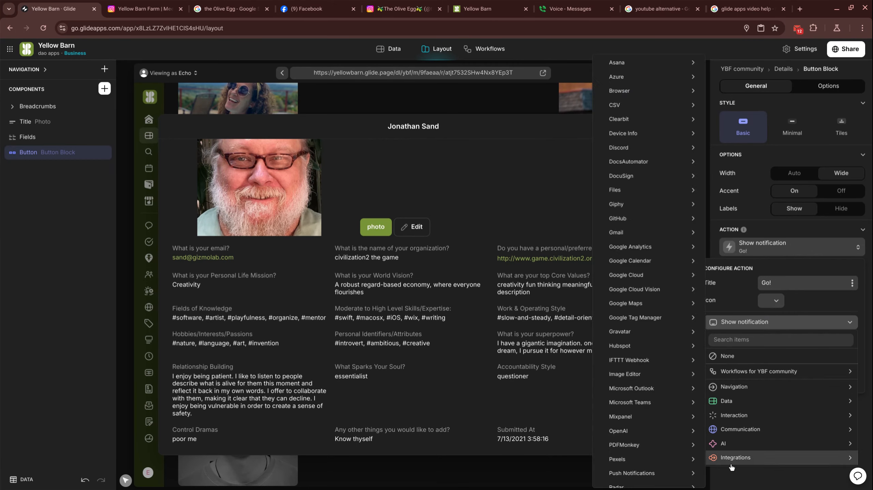
mouse_move(735, 376)
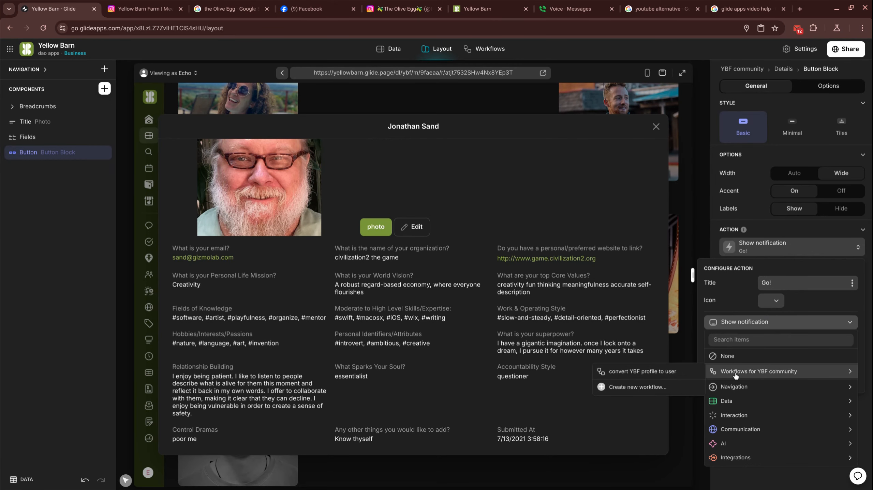
click(656, 375)
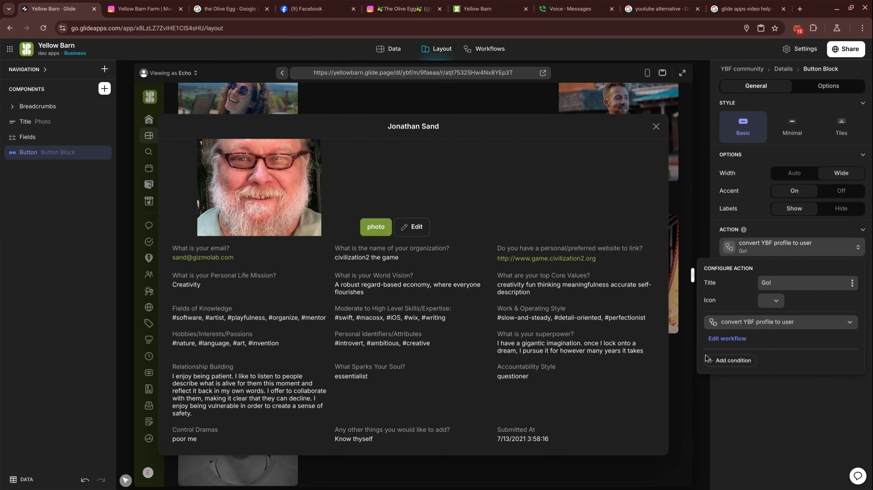
double_click(777, 284)
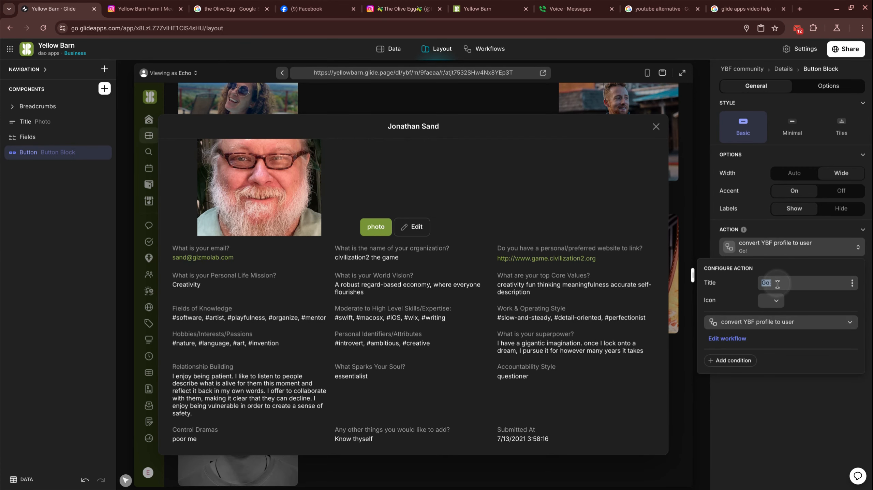
text(convert)
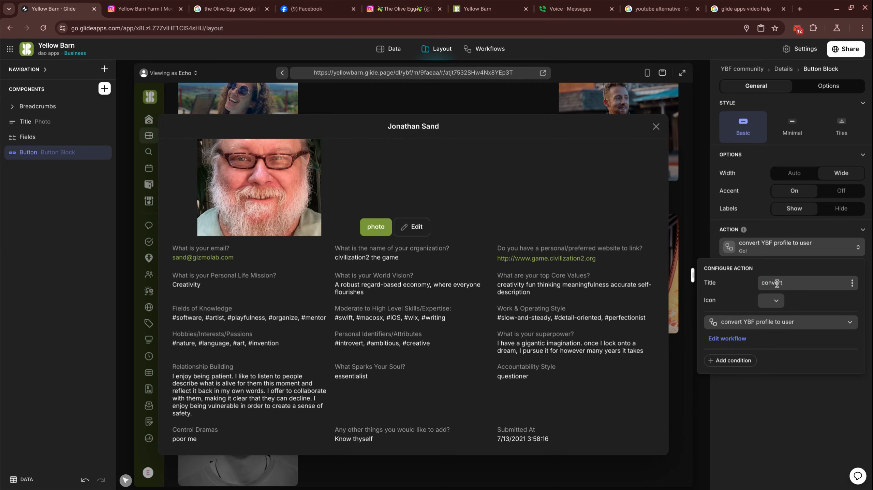
click(759, 404)
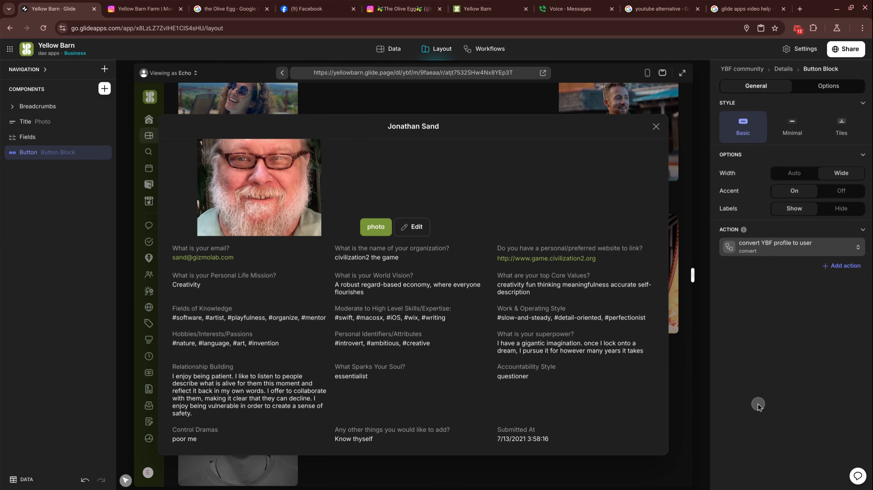
- Add a Relation column named "user ref" at the end of the YBF community data table
click(496, 51)
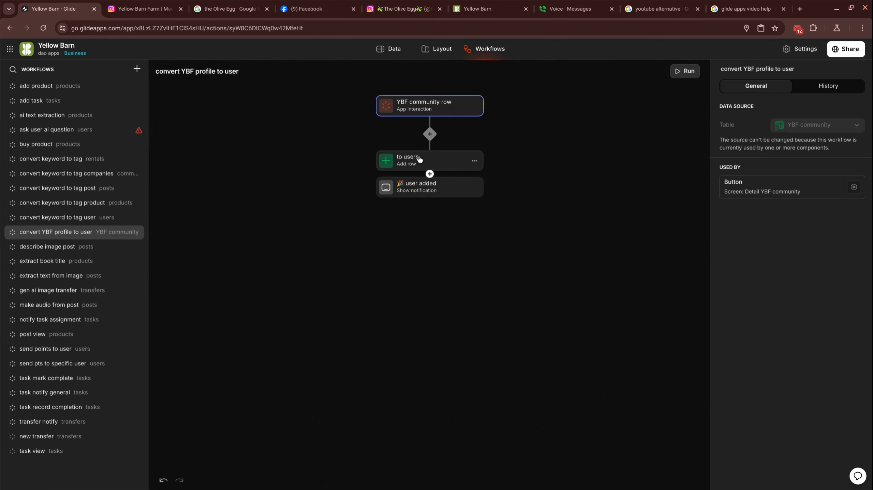
click(390, 51)
scroll(594, 229, right, 5)
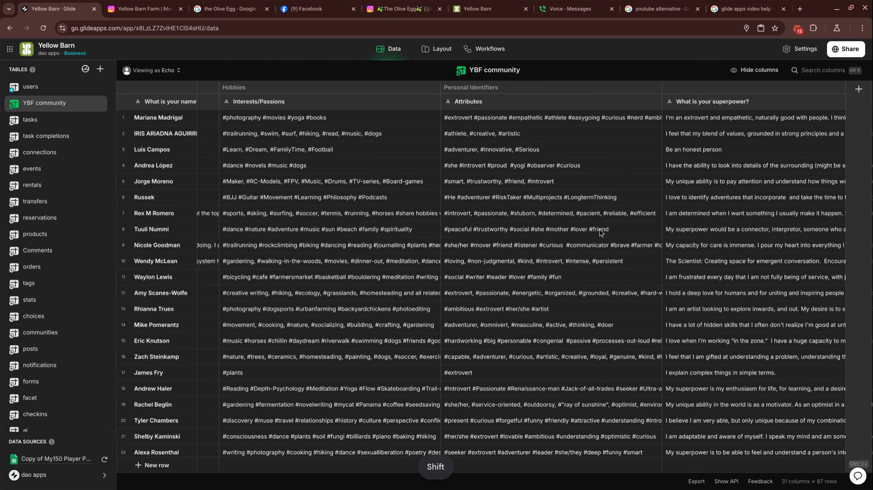
scroll(601, 233, right, 10)
click(860, 126)
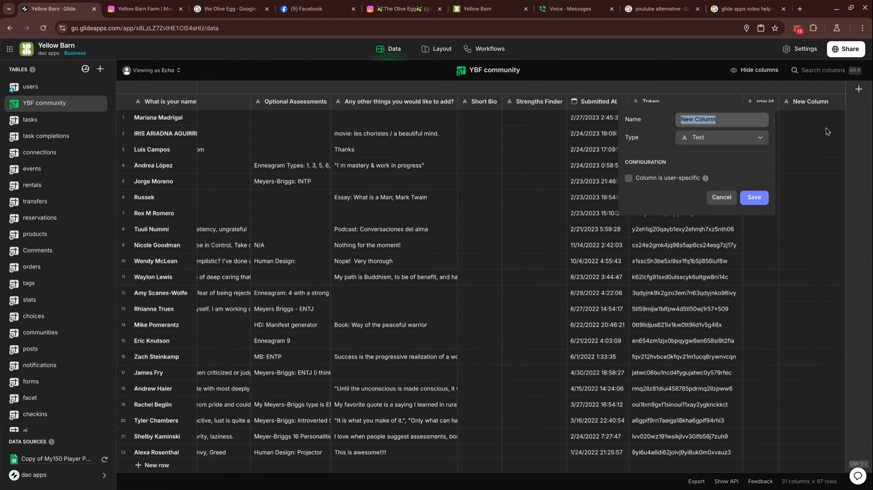
text(user ref)
key(Tab)
key(Return)
text(re)
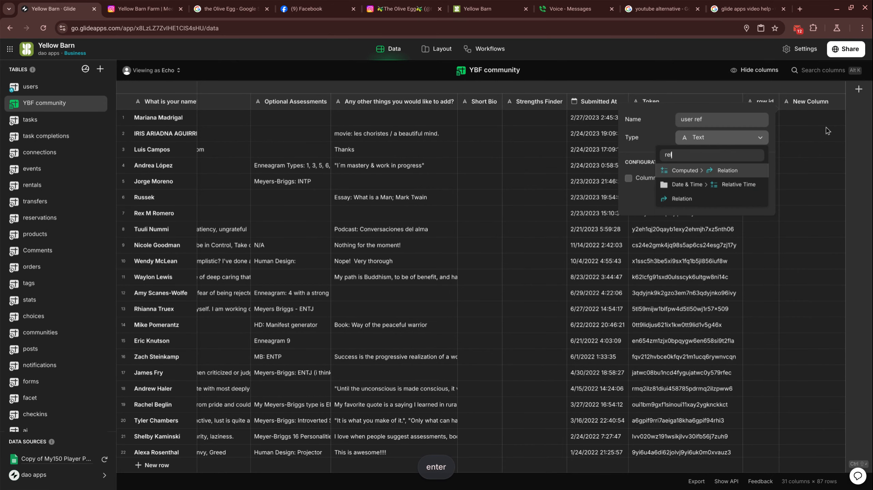
key(Return)
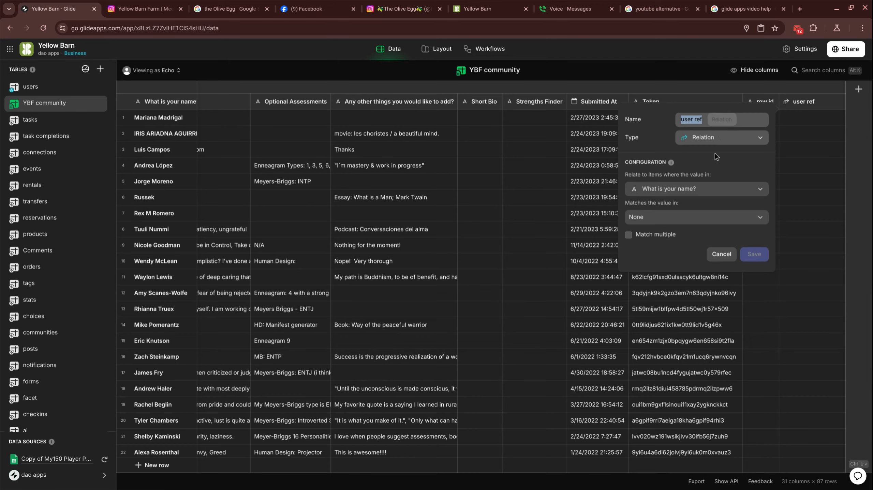
- Configure the "user ref" relation to match "row id" with the users table's Row ID, and save the column
click(714, 190)
scroll(690, 312, down, 5)
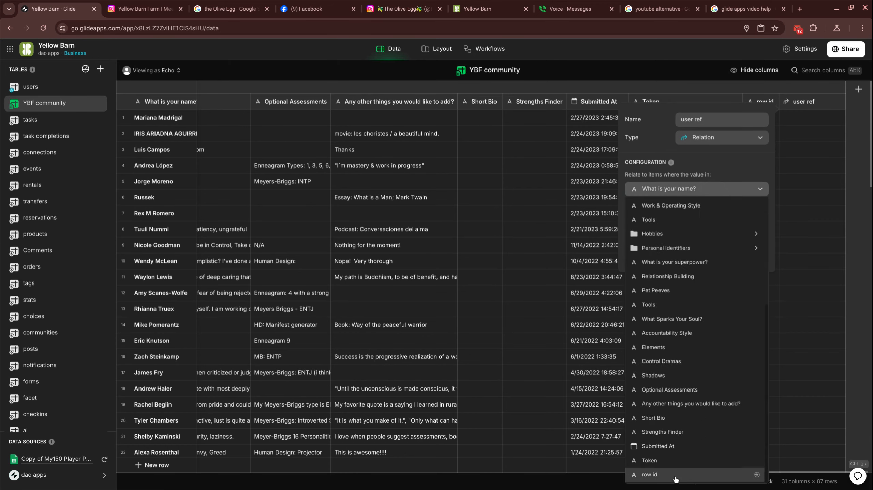
click(675, 477)
click(686, 218)
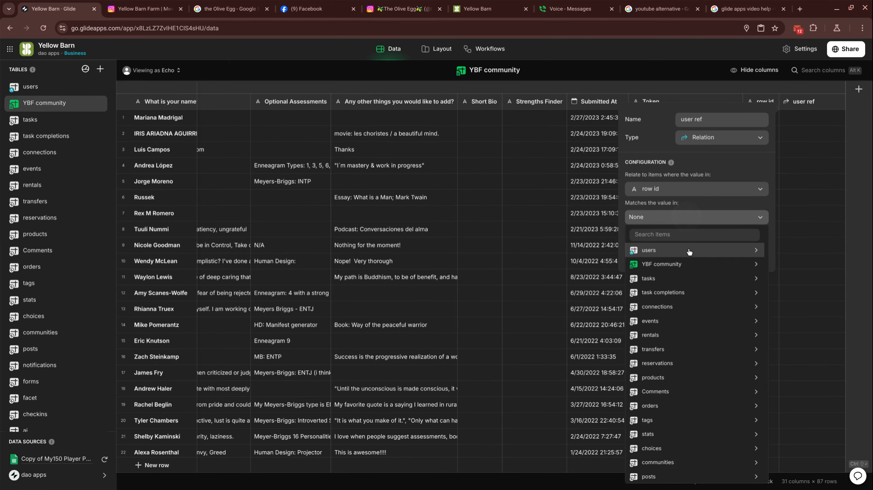
mouse_move(689, 253)
click(569, 252)
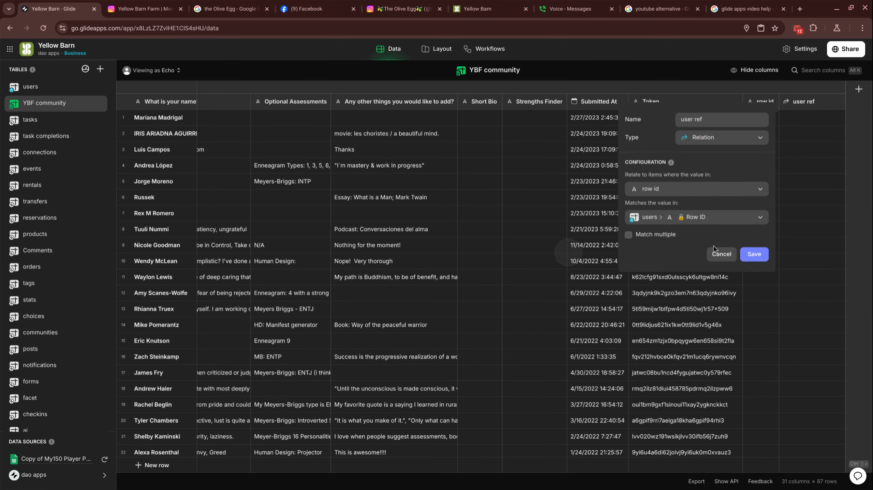
click(759, 261)
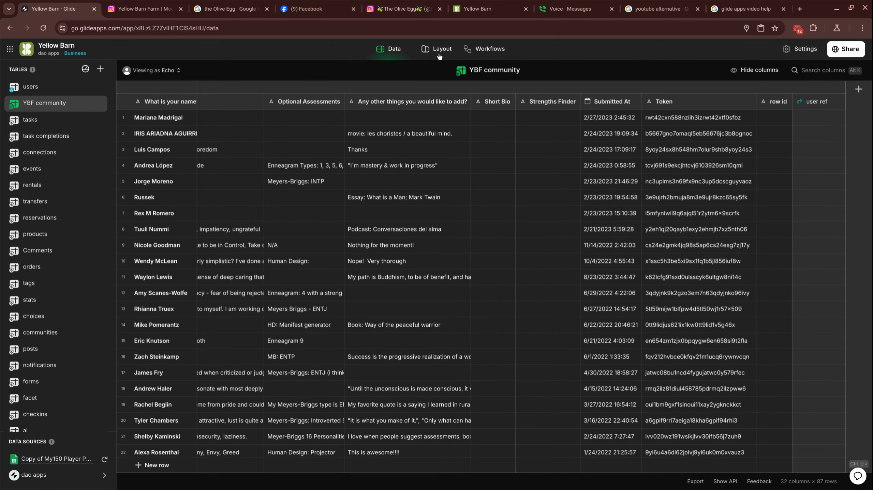
scroll(747, 308, down, 20)
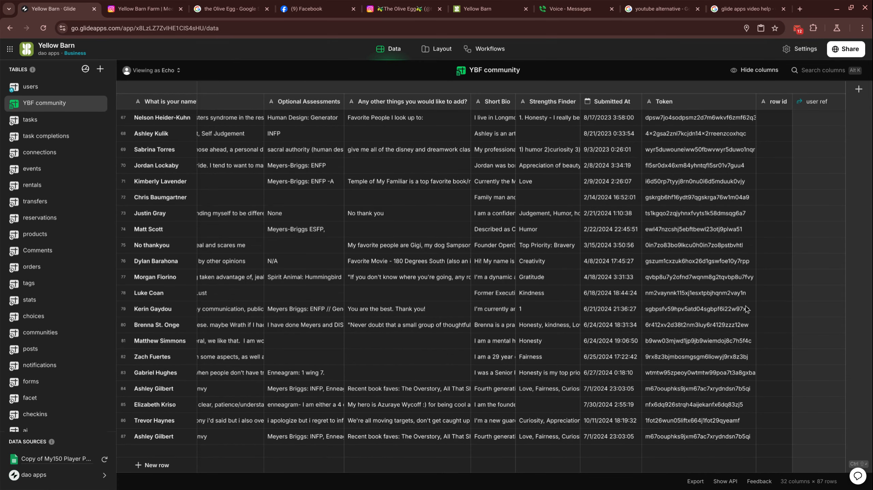
- Add a List collection sourced from "user ref" below the convert button on the YBF community details screen
click(442, 52)
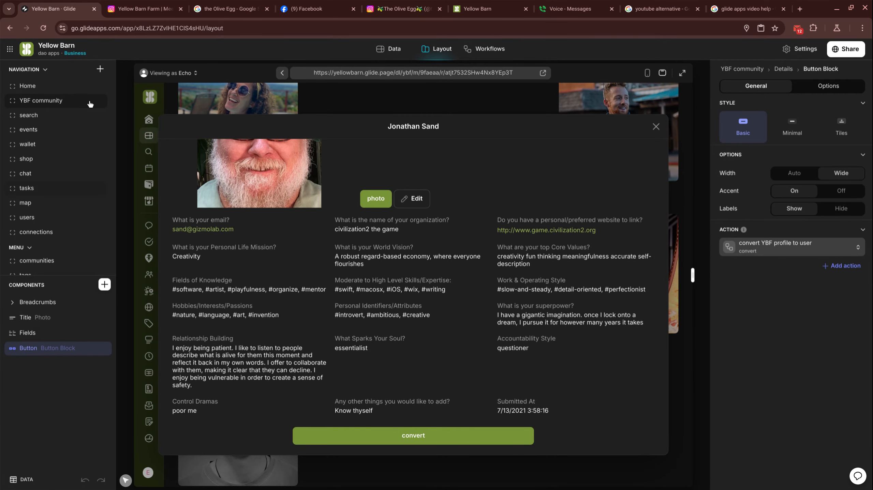
click(104, 286)
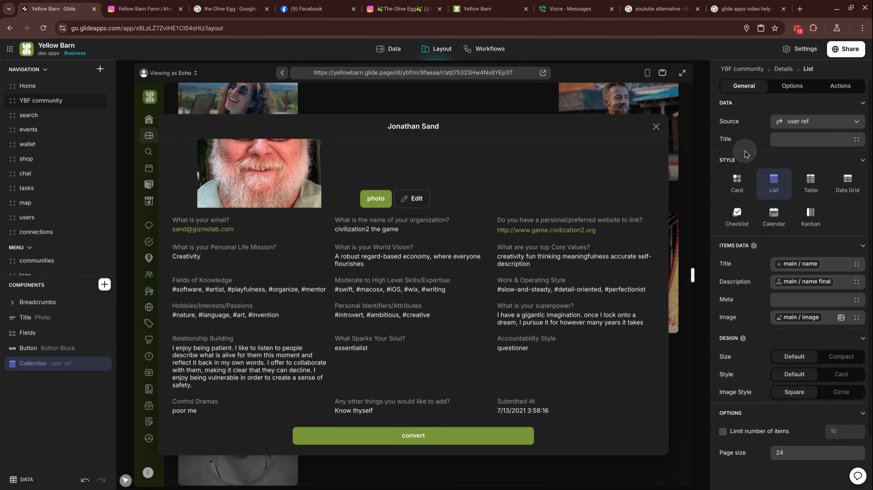
scroll(421, 393, down, 1)
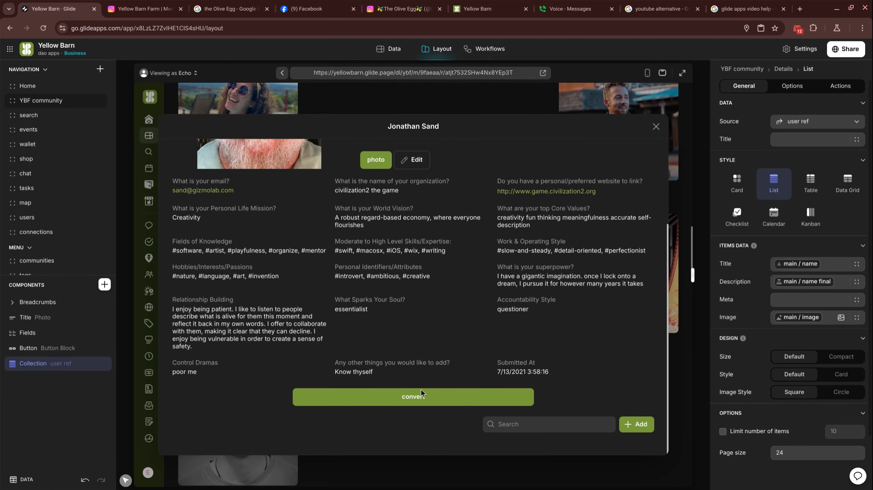
- Disallow users from adding items in the "user ref" collection and turn off its search bar
click(841, 85)
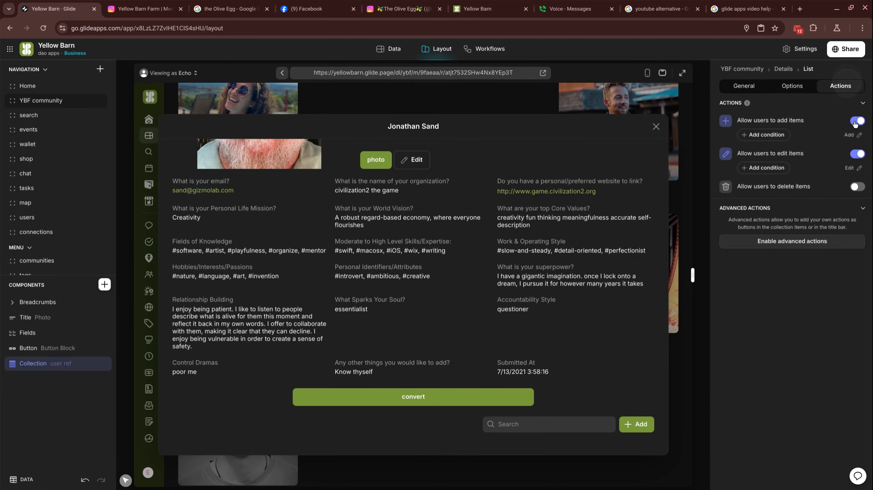
click(856, 120)
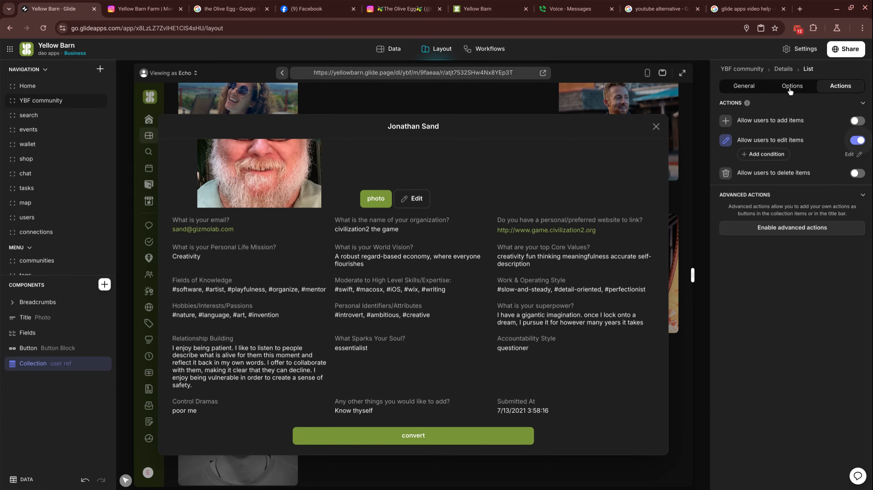
click(790, 88)
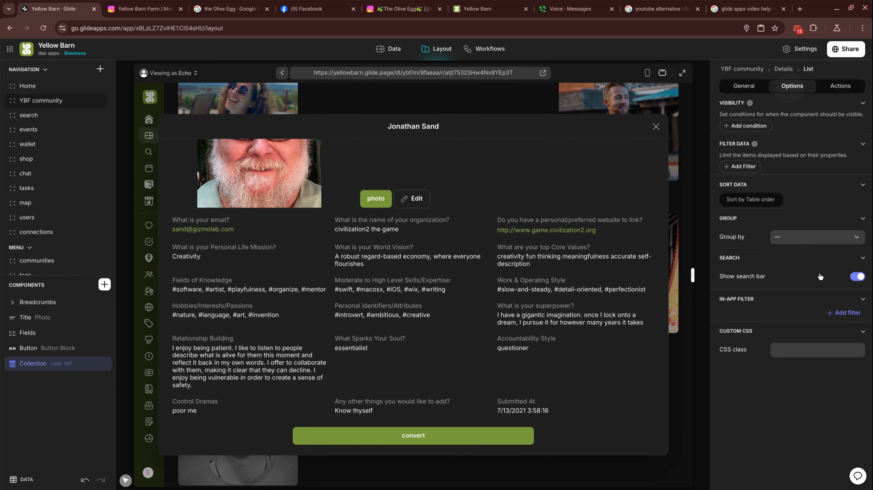
- Set the collection's title to "user ref"
click(749, 86)
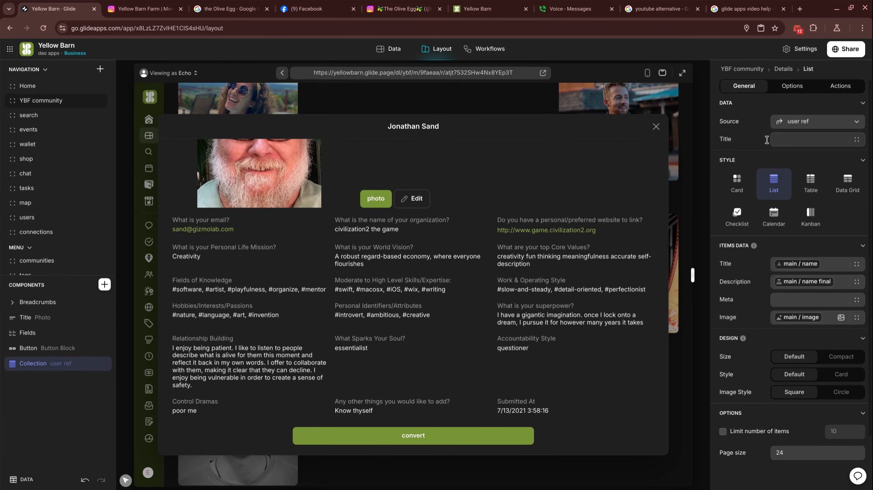
click(808, 139)
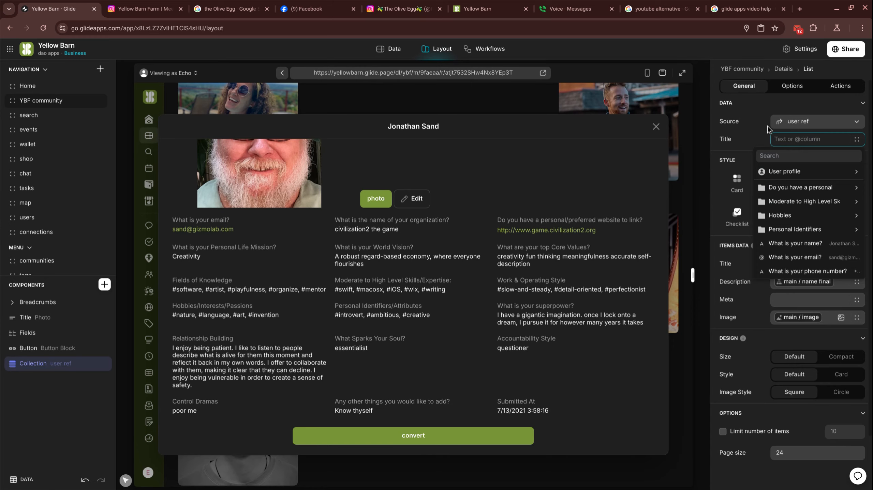
text(user fe)
text(ref)
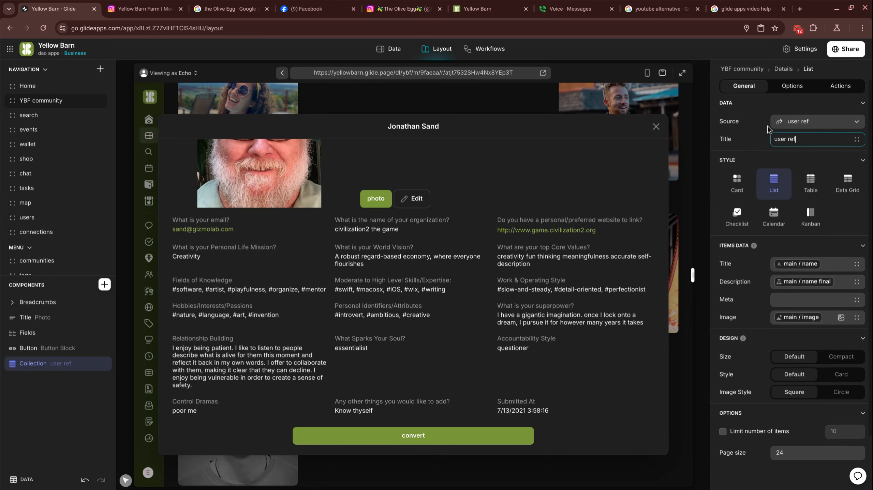
click(591, 372)
click(591, 372)
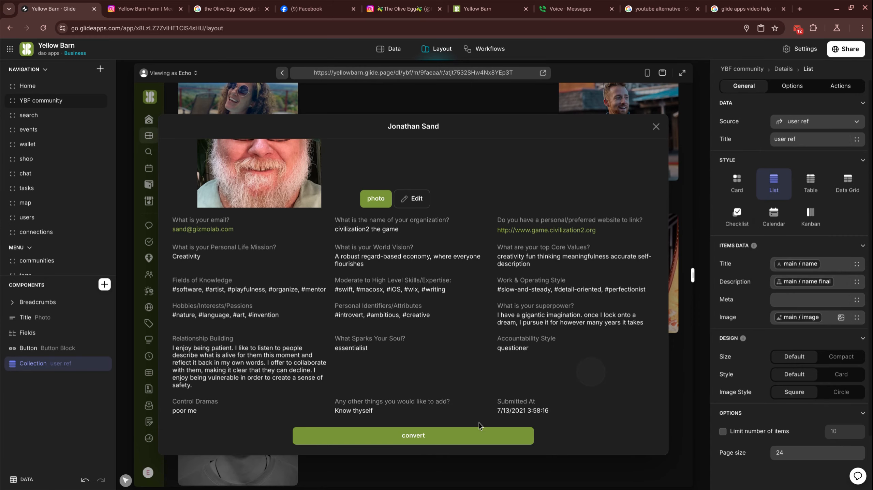
- Run the convert action on the previewed profile and open the resulting user from the "user ref" list
click(457, 441)
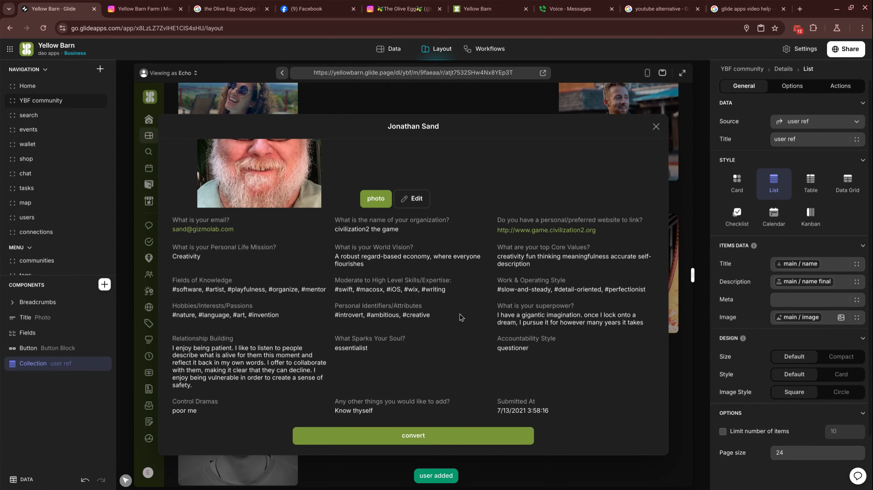
scroll(460, 318, down, 3)
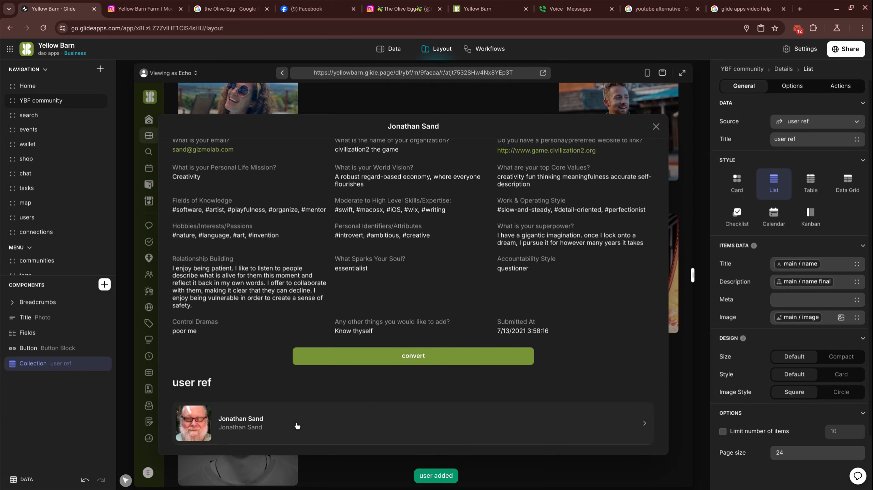
click(270, 439)
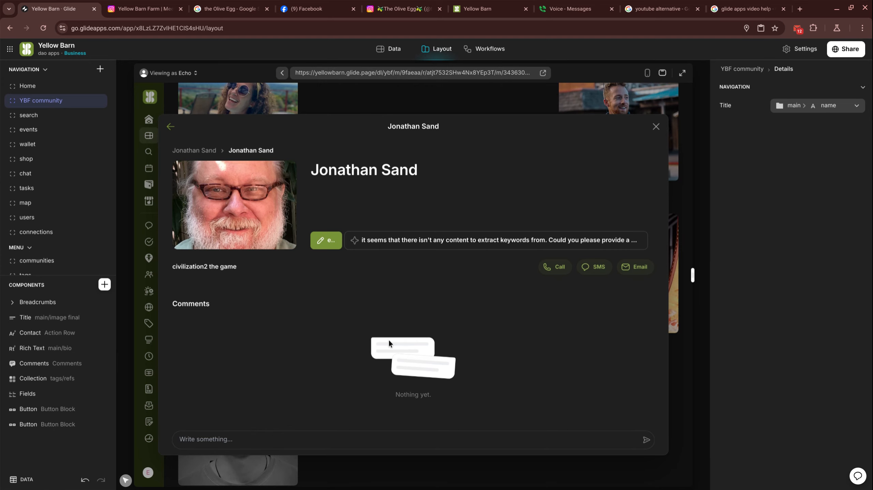
- Examine the new user's details screen, including the "ai list" text, and collapse the navigation section
scroll(398, 335, down, 3)
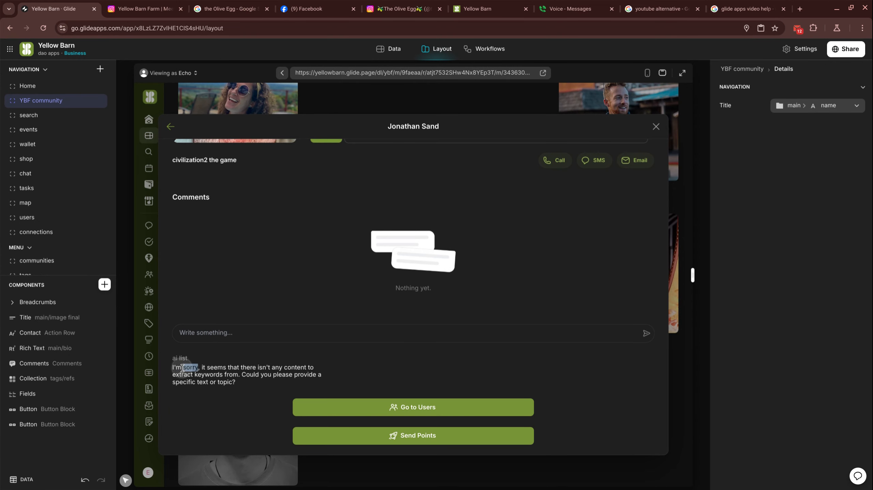
triple_click(182, 368)
drag(236, 382, 174, 368)
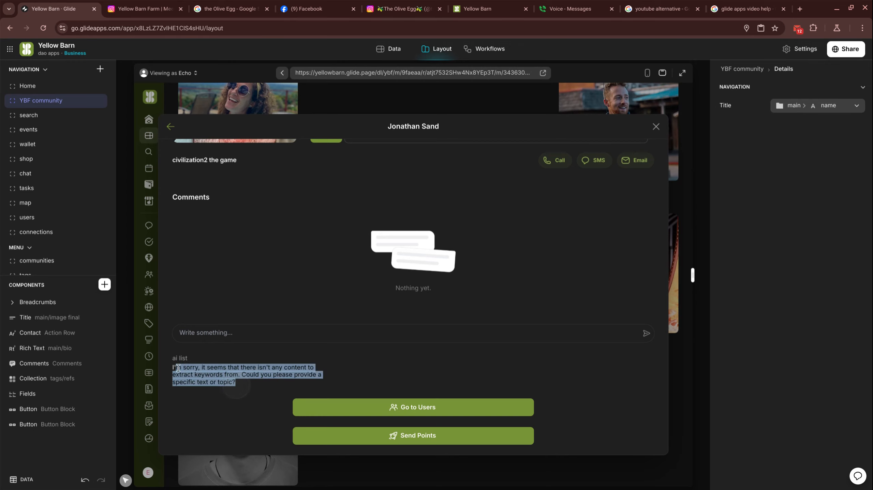
click(175, 368)
click(210, 376)
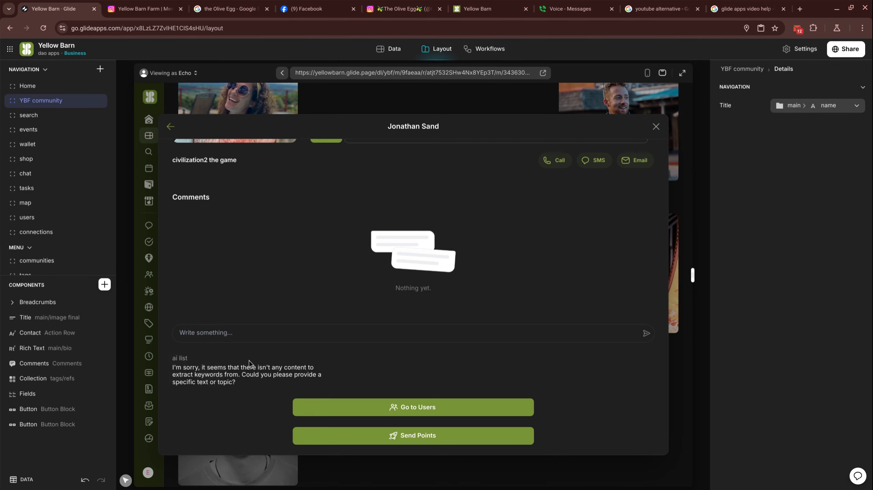
scroll(315, 351, up, 3)
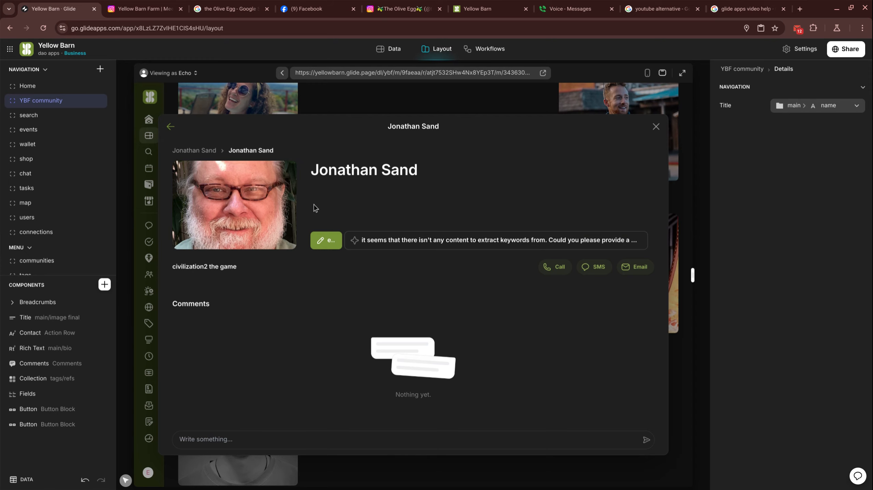
click(26, 69)
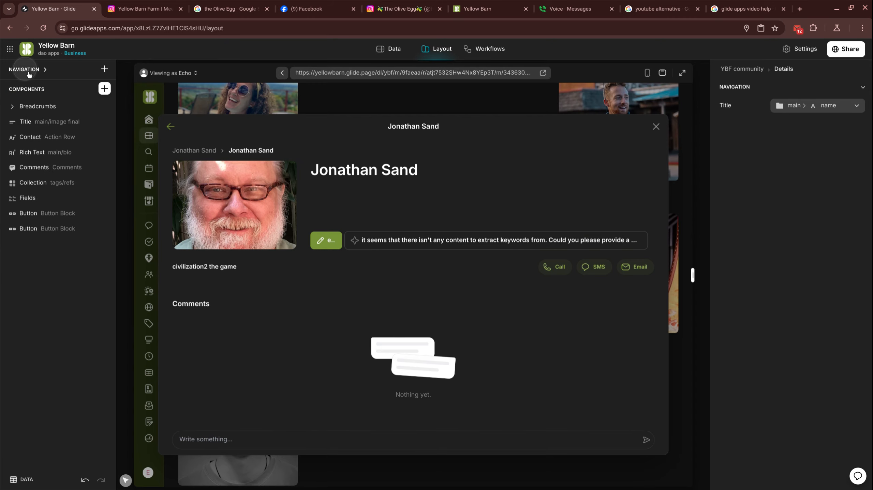
- Add an item to the details screen's Fields component that shows the YBF "life mission" column
click(44, 198)
click(845, 178)
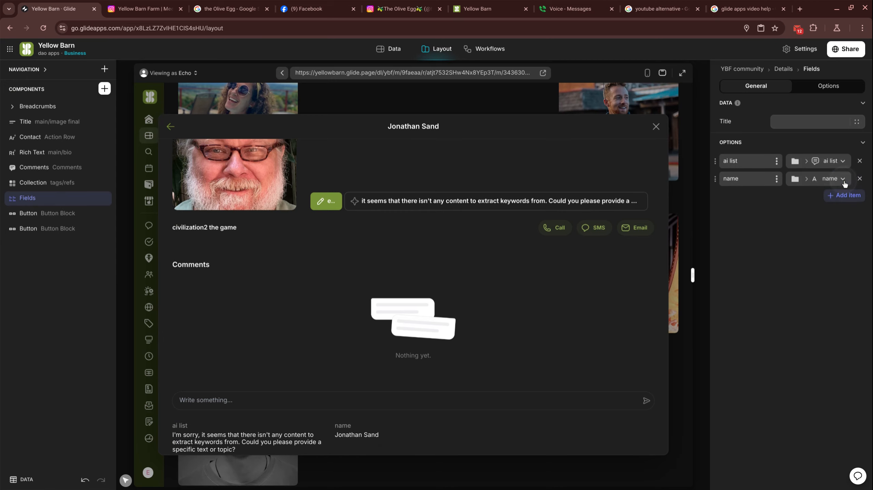
click(832, 182)
scroll(817, 292, down, 2)
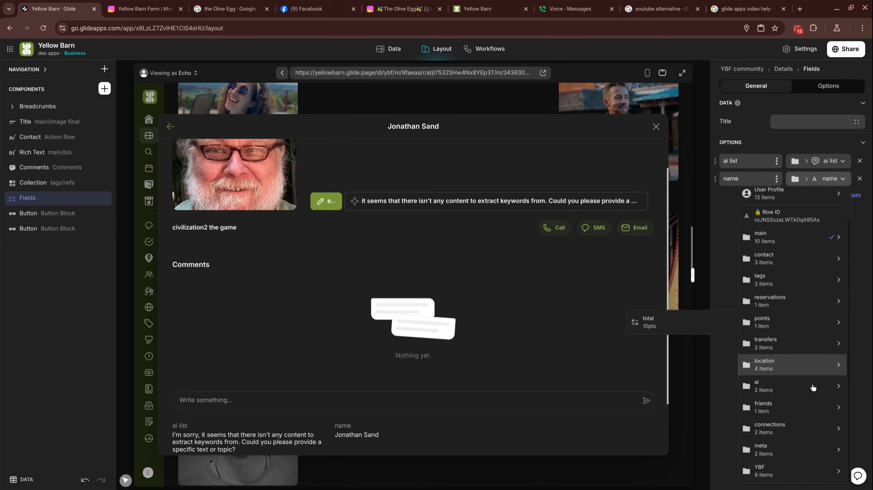
mouse_move(763, 474)
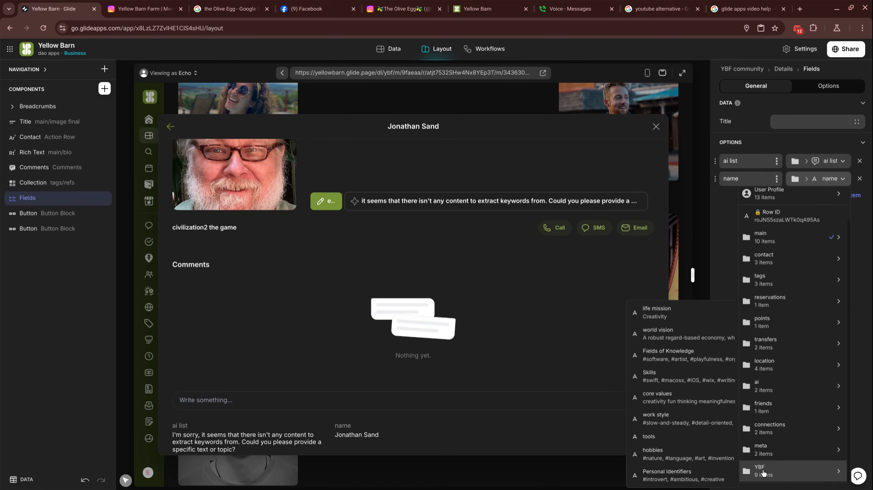
click(657, 312)
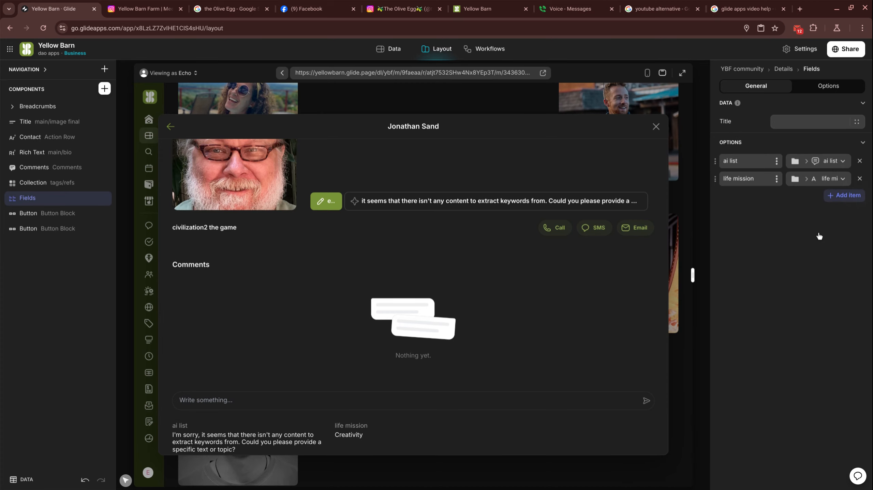
- Add another item to the Fields component that shows the YBF "world vision" column
click(825, 197)
click(826, 200)
scroll(808, 395, down, 2)
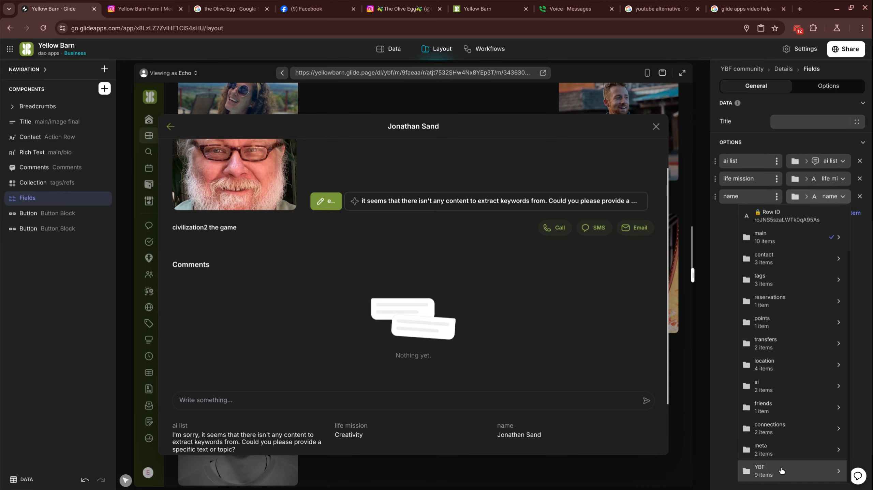
mouse_move(770, 471)
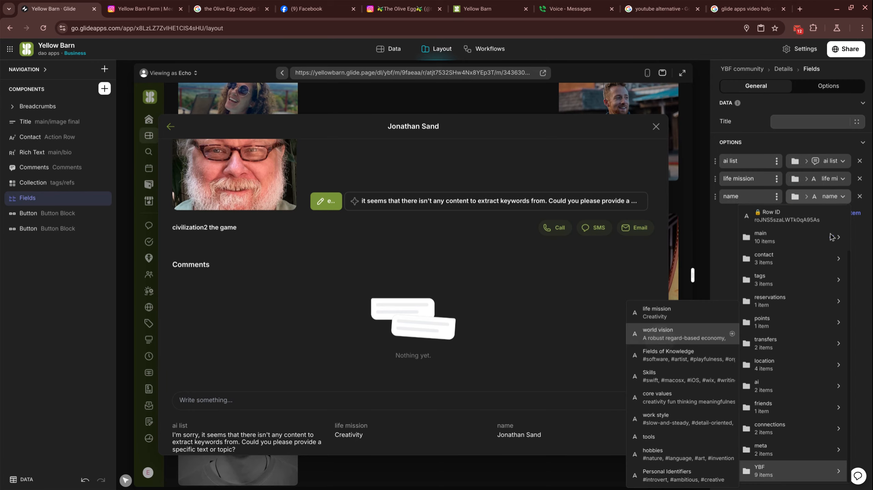
click(658, 333)
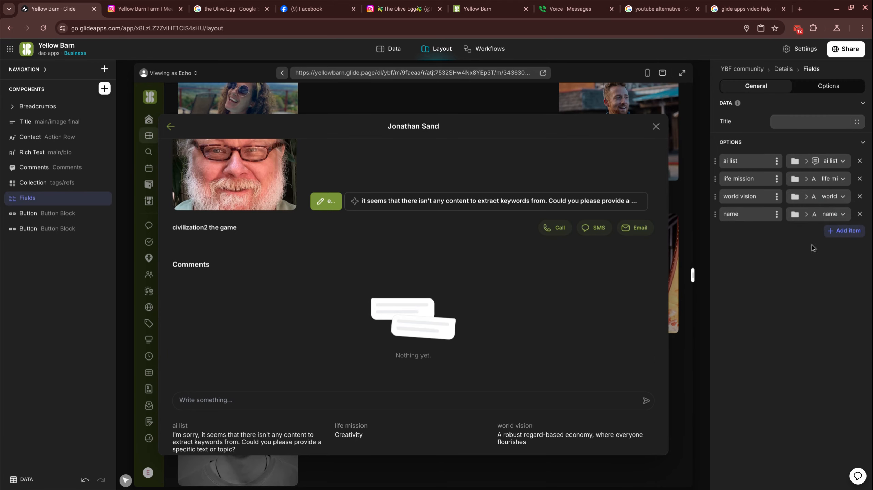
- Add a Fields item that shows the YBF "Fields of Knowledge" column
click(838, 213)
click(806, 215)
scroll(778, 365, down, 2)
mouse_move(790, 472)
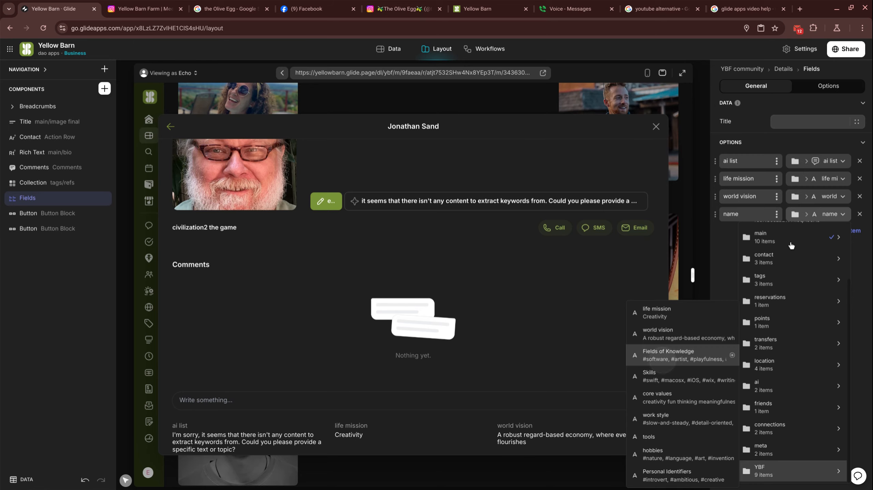
- Add a Fields item that shows the YBF "Skills" column
click(824, 238)
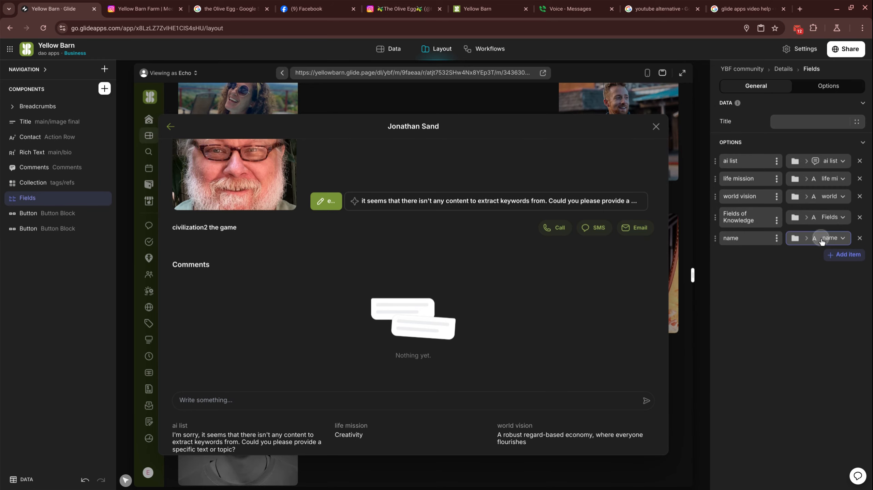
click(822, 242)
scroll(823, 395, down, 2)
mouse_move(824, 478)
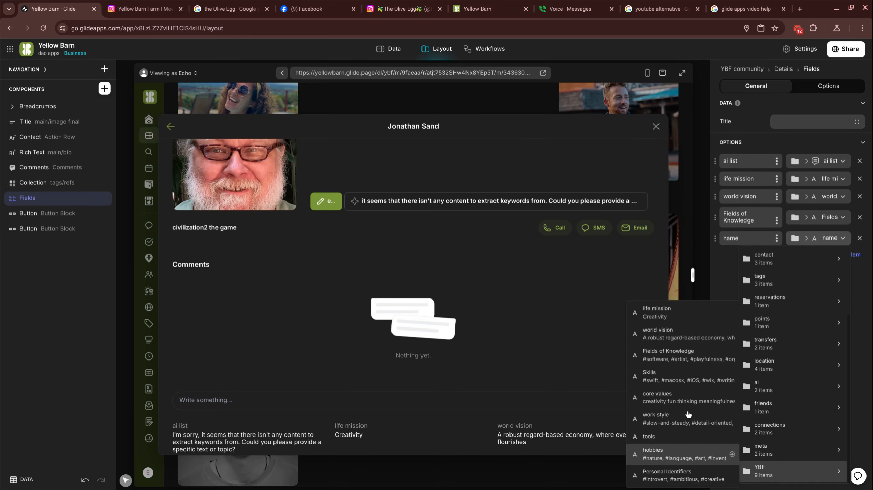
click(683, 376)
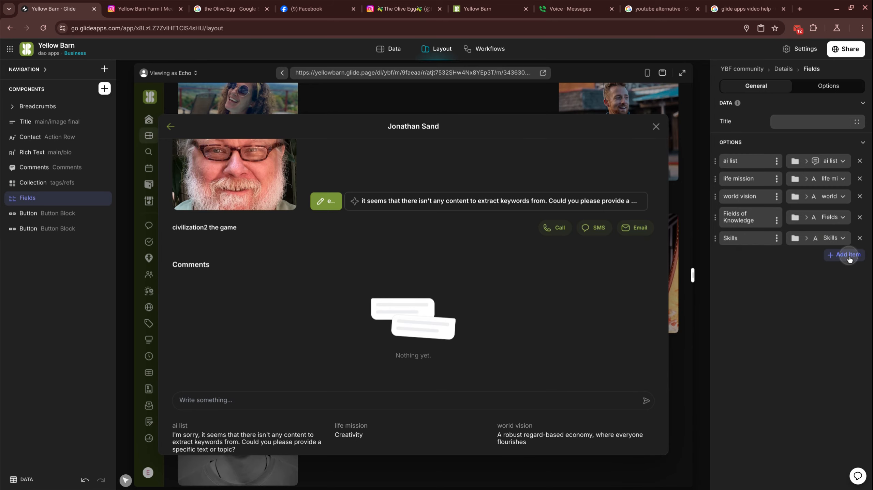
- Add a Fields item for the YBF "core values" column and check the fields in the user's preview
click(846, 255)
scroll(790, 412, down, 3)
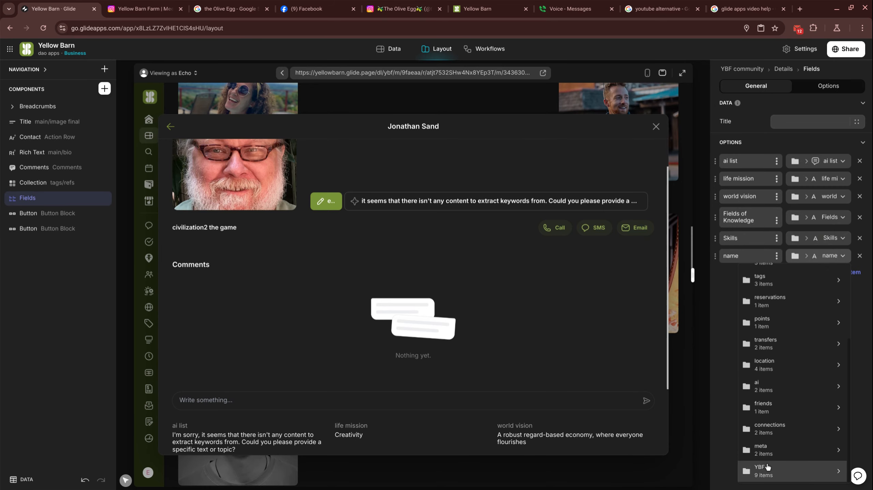
mouse_move(767, 469)
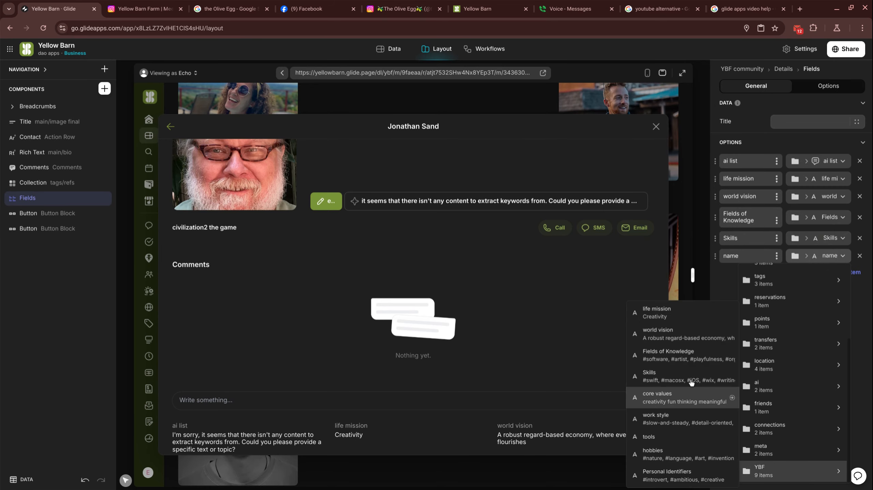
click(672, 399)
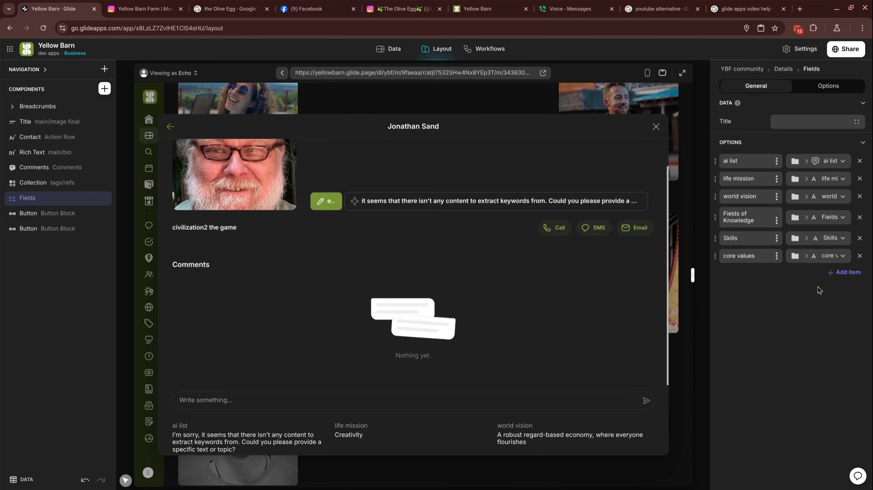
scroll(584, 295, down, 3)
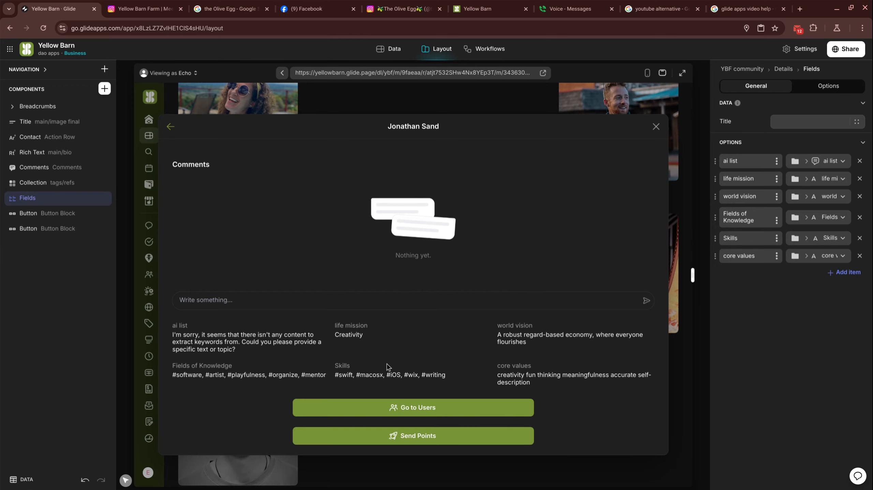
- Delete the "string" column from the tags group of the users data table
click(393, 44)
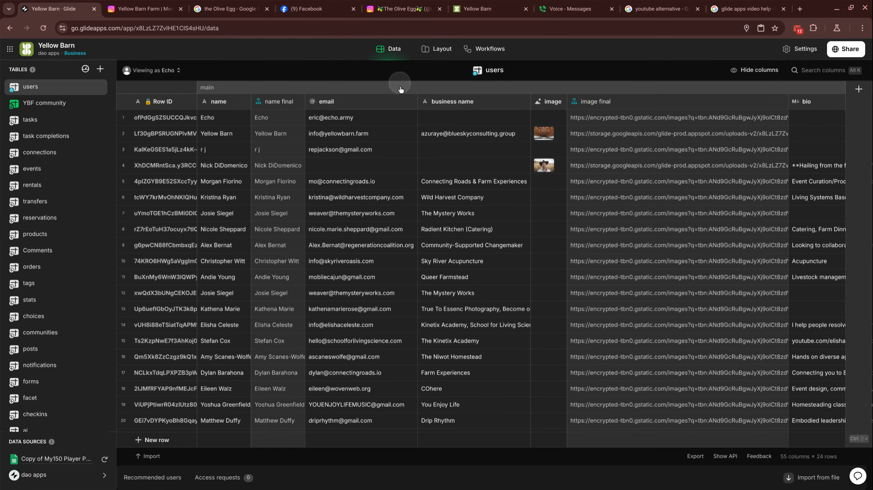
scroll(400, 90, right, 15)
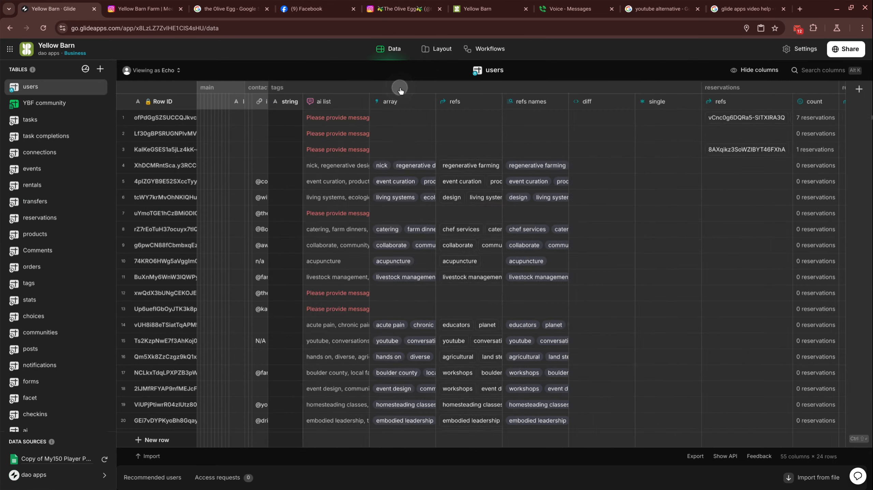
scroll(400, 90, right, 10)
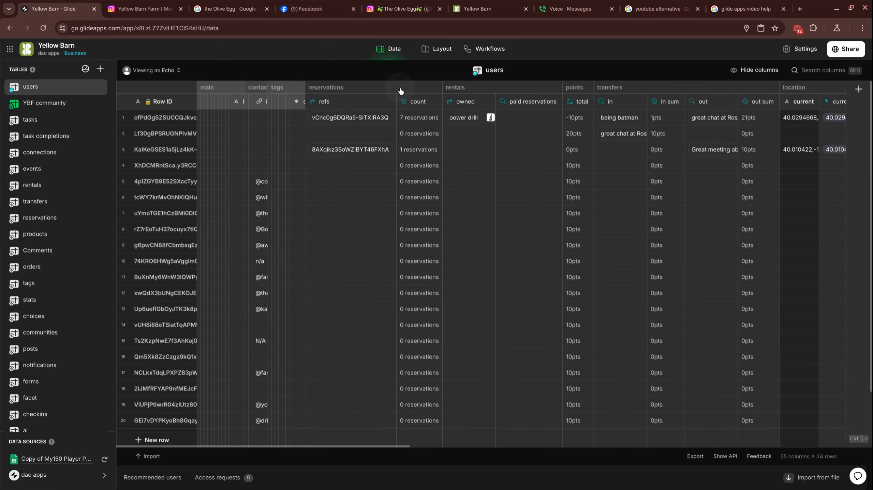
click(292, 92)
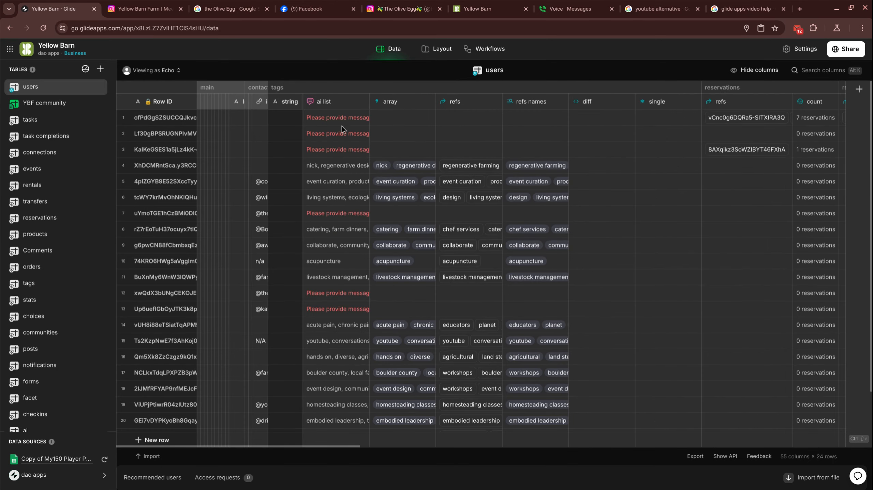
click(296, 101)
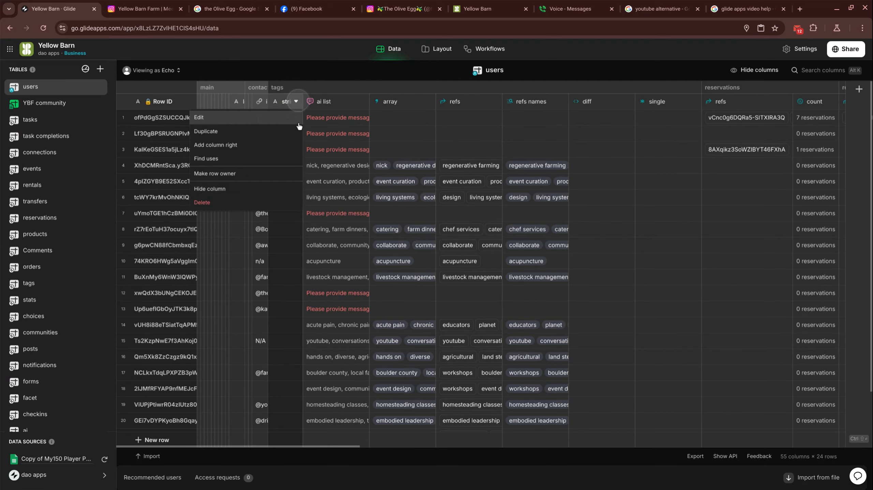
click(271, 202)
click(497, 294)
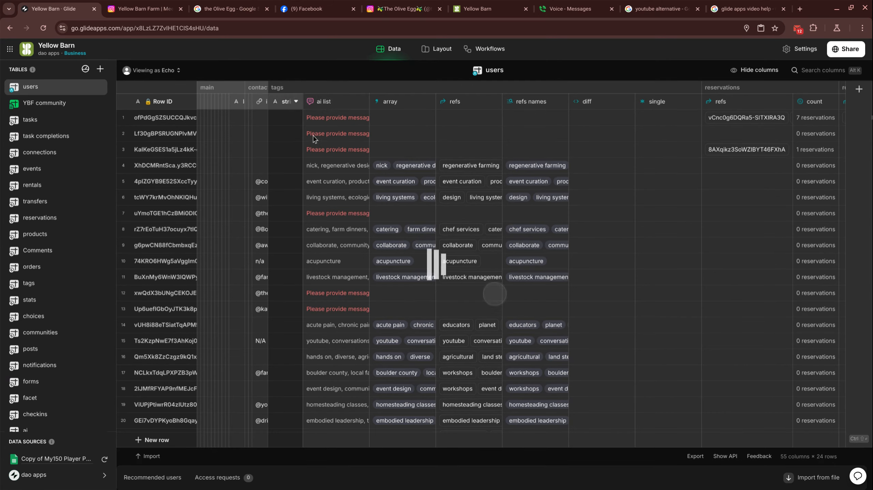
- Review the instructions and input of the tags "ai list" column and close its settings without saving
click(326, 103)
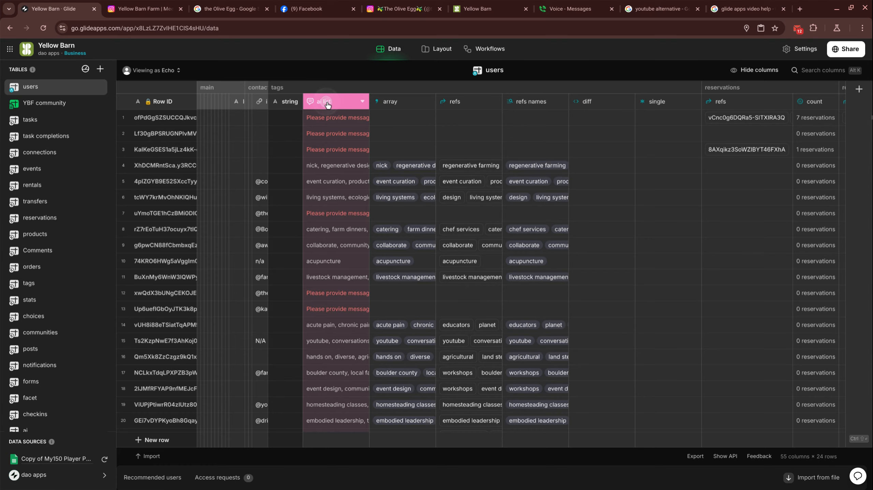
click(328, 105)
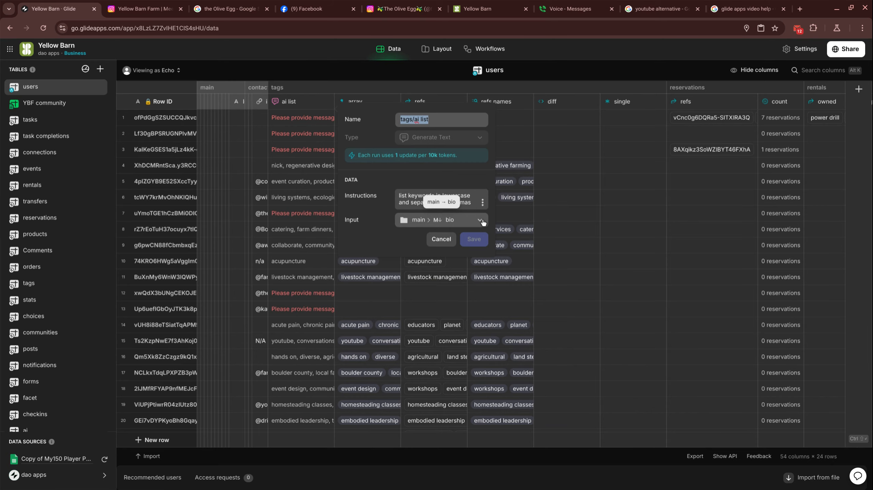
click(441, 247)
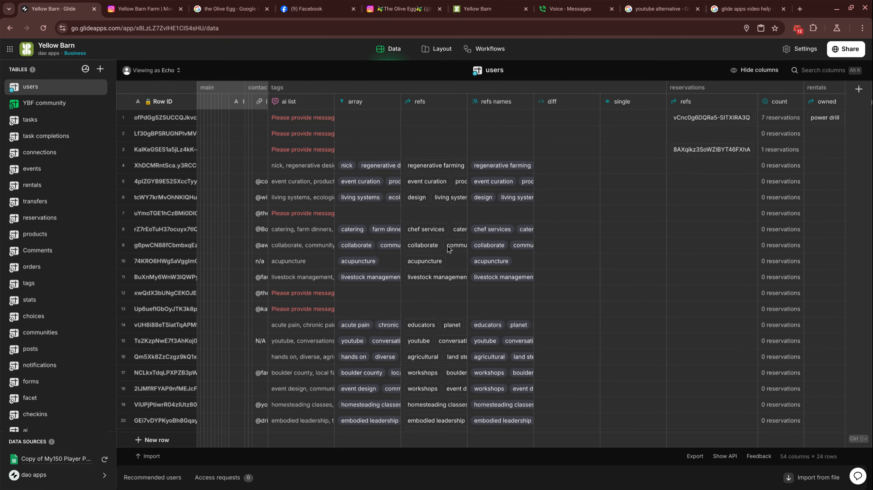
- Widen the "world vision" column in the YBF group of the users table to read the converted user's text
scroll(520, 229, right, 15)
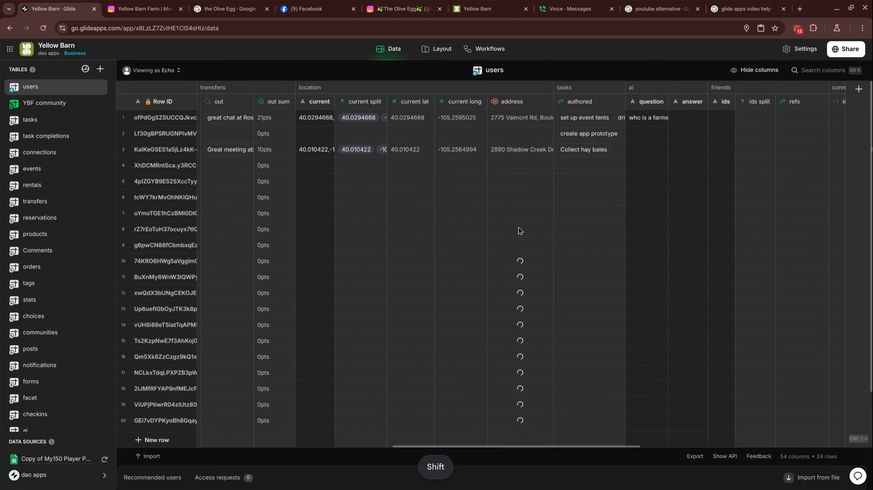
scroll(519, 230, right, 10)
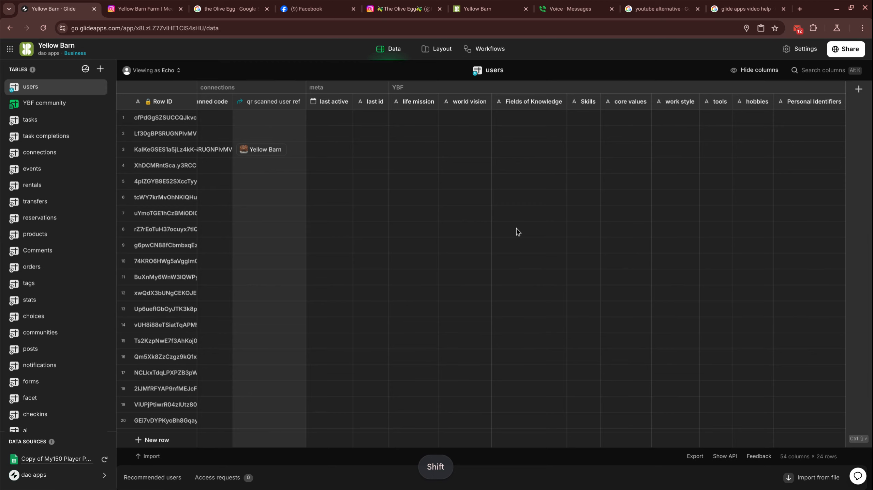
scroll(518, 232, down, 2)
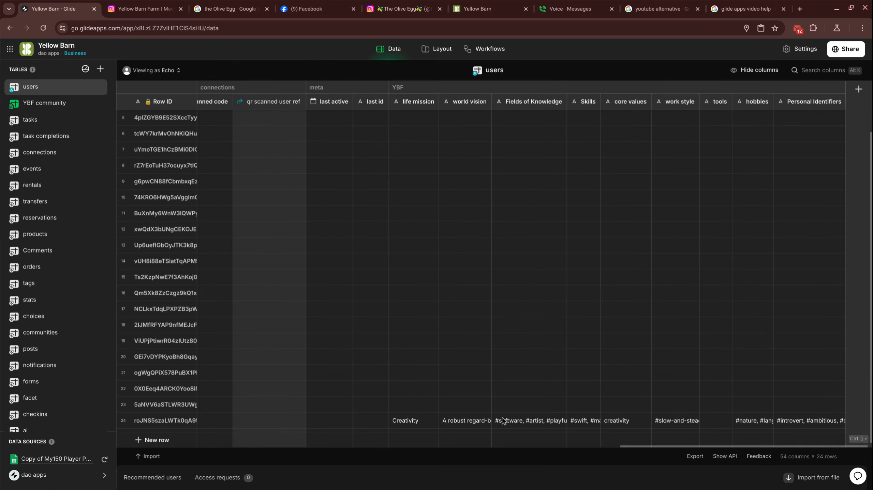
drag(491, 103, 550, 105)
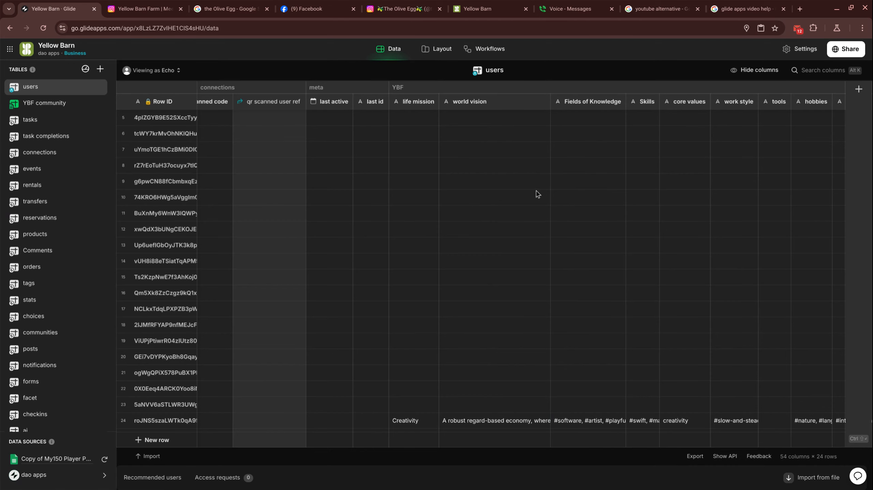
- Duplicate the "bio" column in the main group of the users table
scroll(494, 205, left, 10)
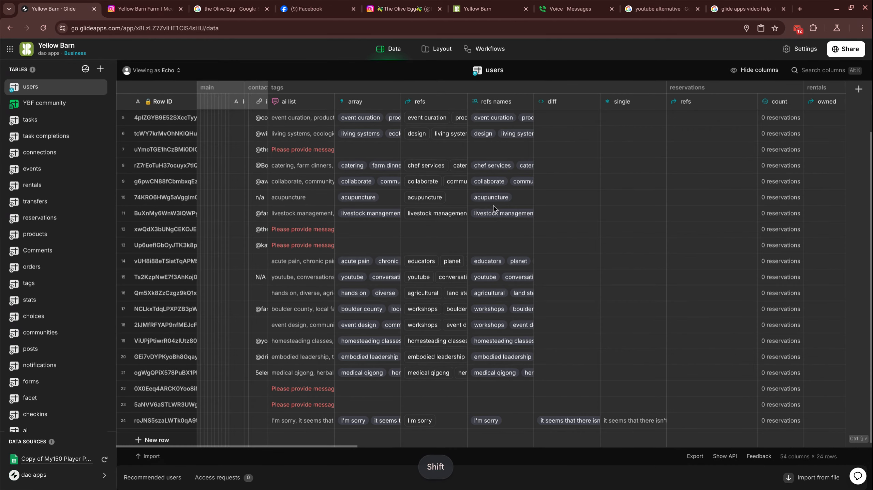
click(211, 88)
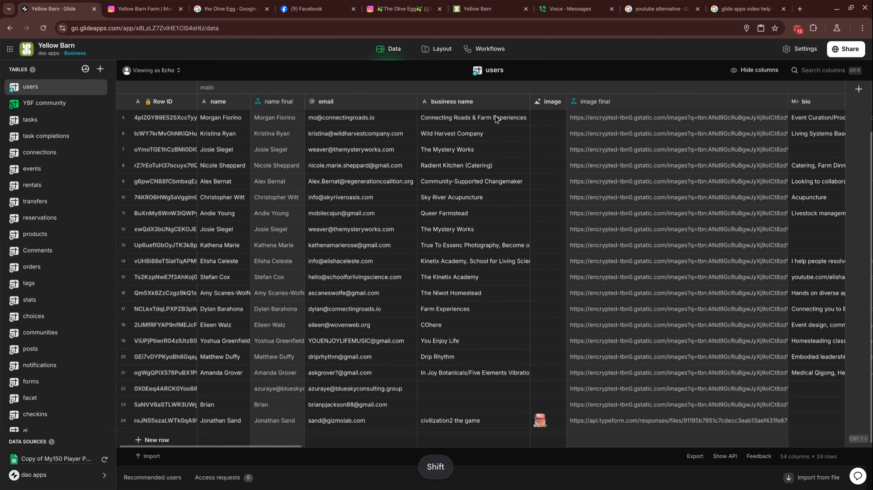
scroll(494, 119, right, 5)
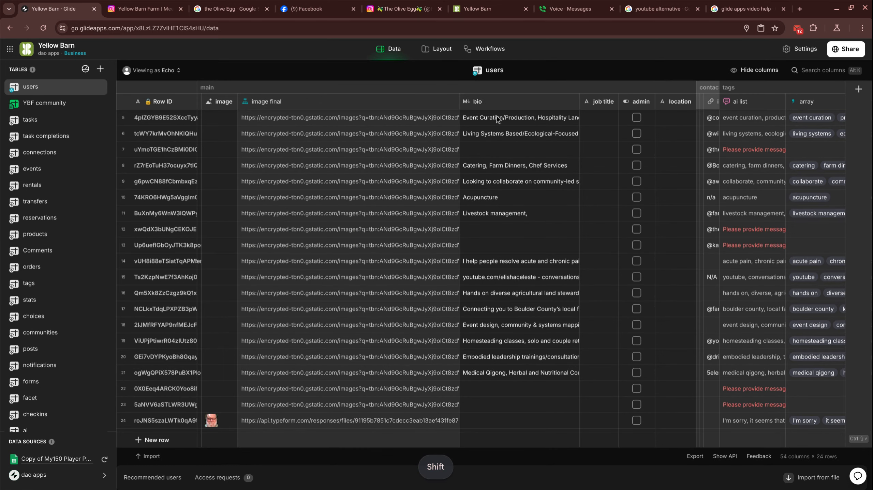
click(572, 101)
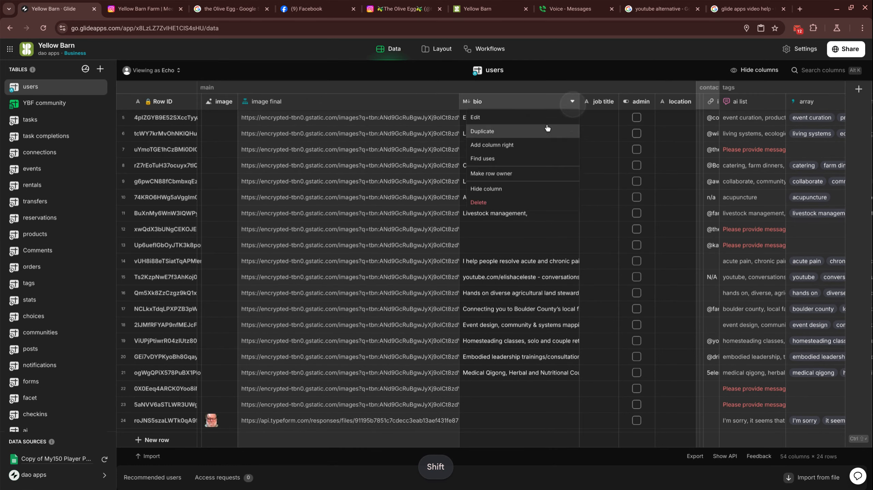
click(547, 130)
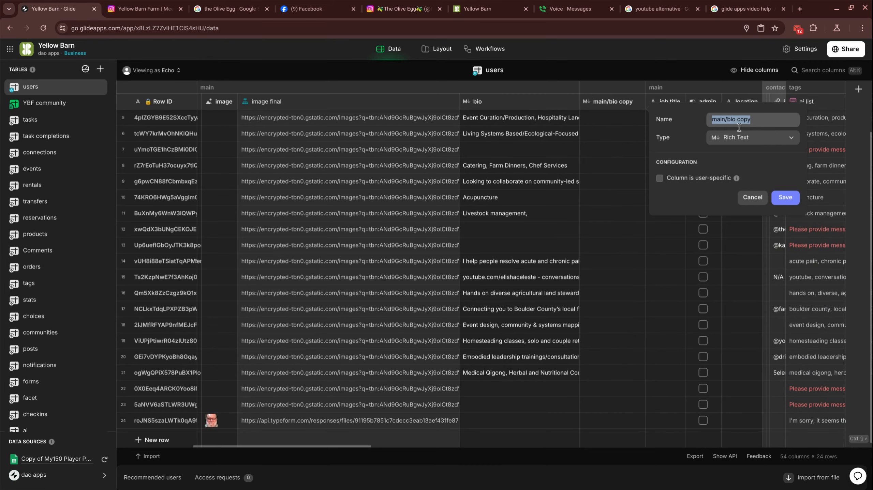
- Name the duplicated bio column "main/full content" and change its type to Template
drag(727, 119, 761, 122)
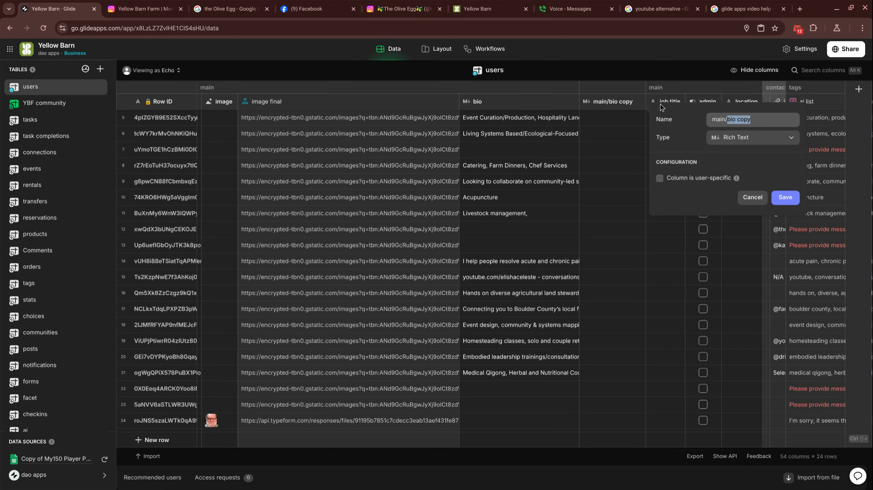
text(full content)
key(Tab)
key(Return)
text(templ)
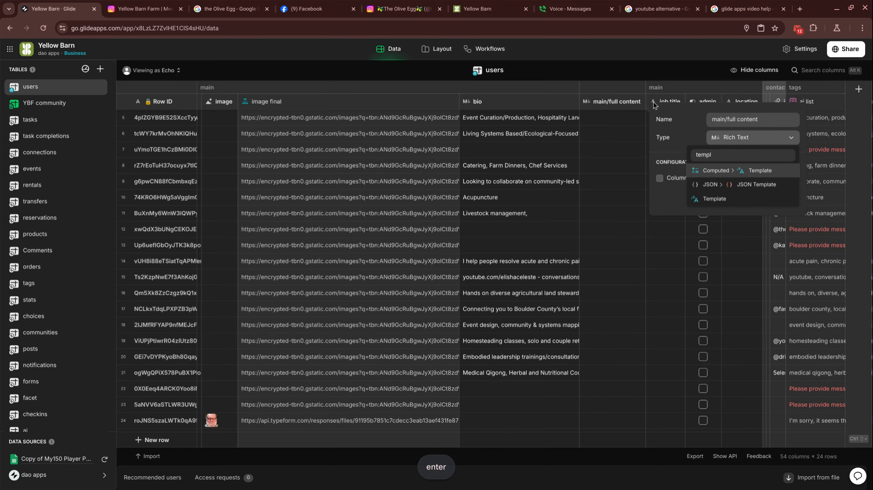
key(Return)
- Set the column's template text to "b, s" and replace "b" with the main group's bio column
click(704, 186)
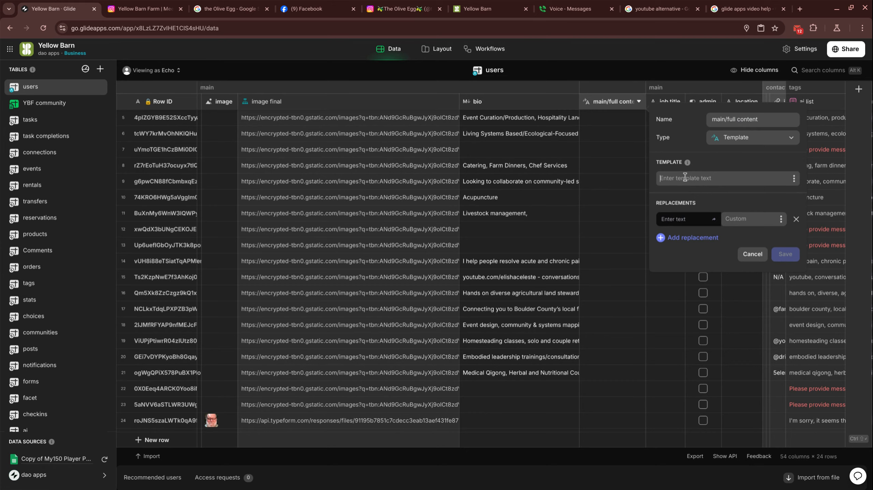
text(b)
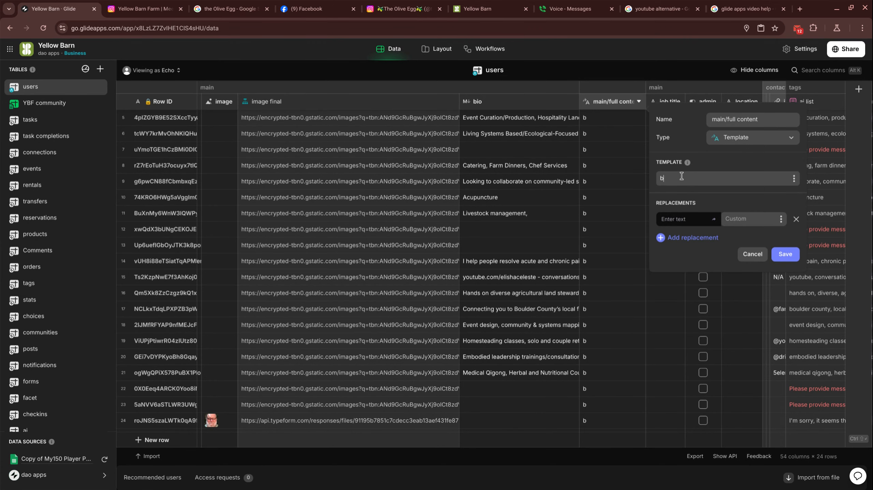
text(, s)
click(693, 220)
text(b)
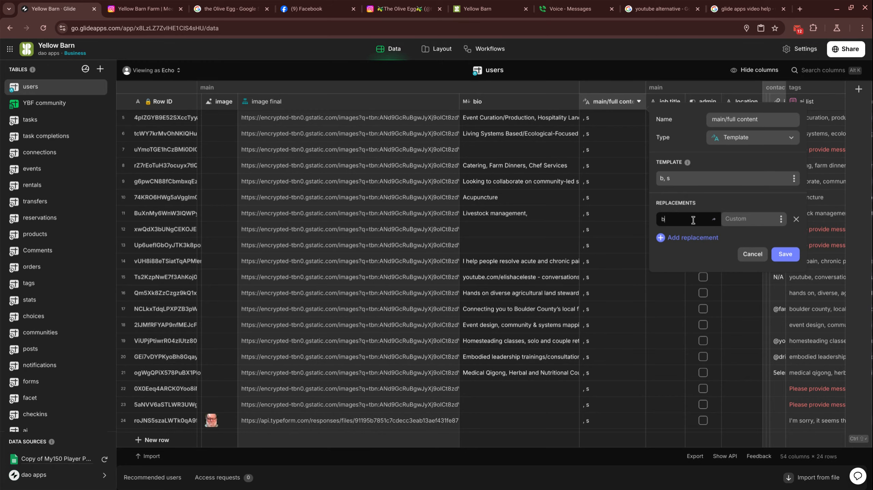
click(781, 219)
mouse_move(746, 357)
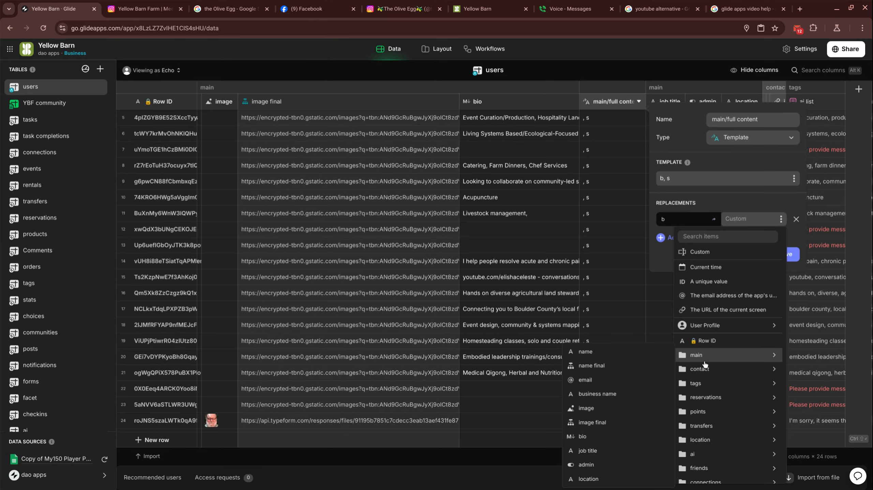
click(610, 437)
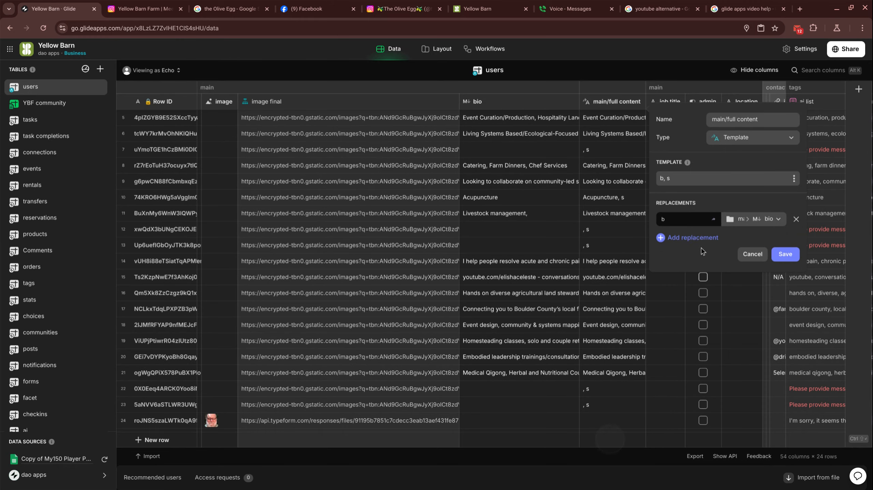
- Add a second replacement that maps "s" to the YBF group's Skills column
click(694, 239)
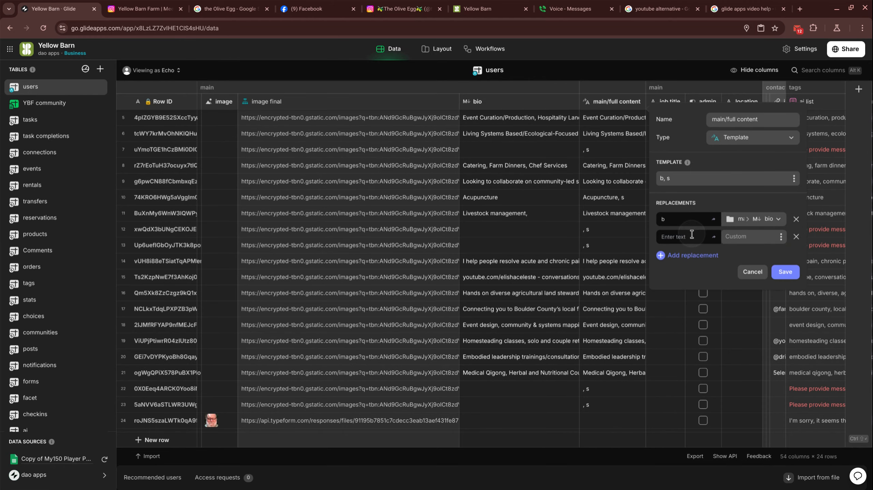
click(691, 234)
text(s)
click(781, 237)
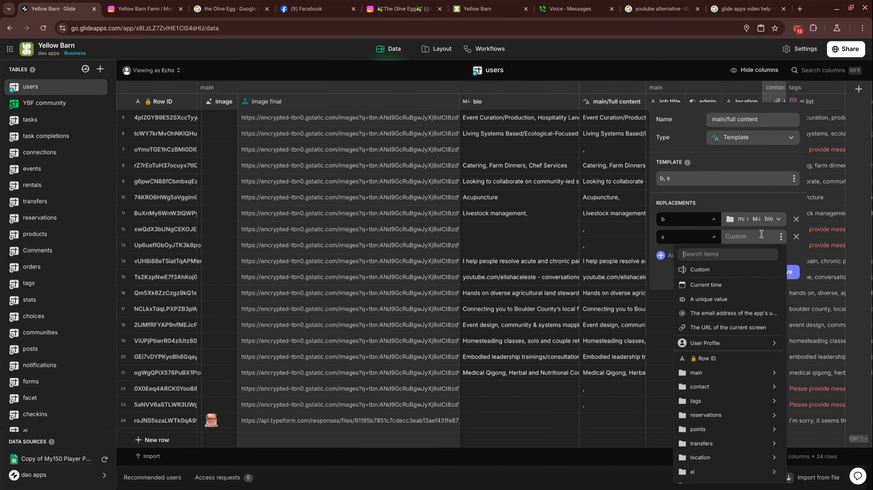
text(skil)
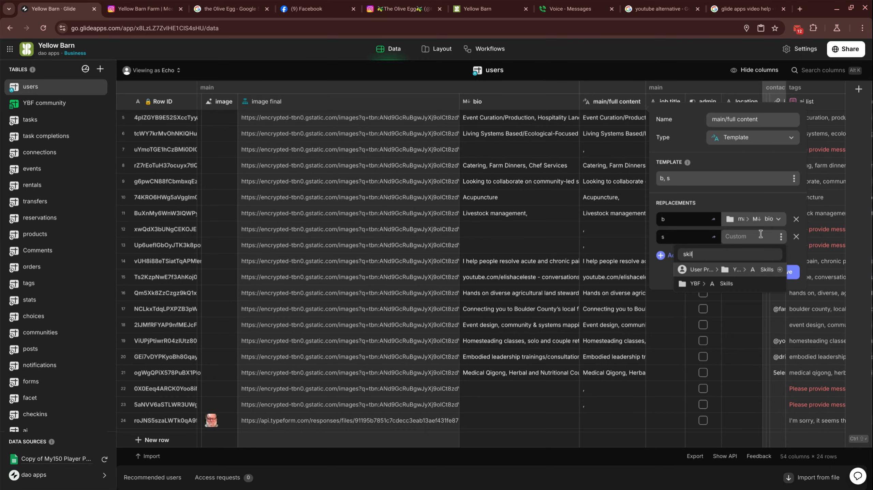
key(Down)
key(Return)
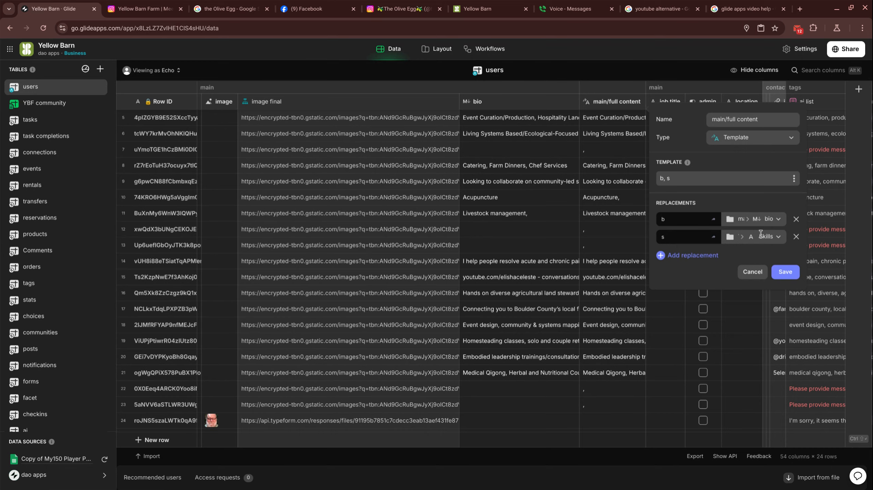
- Add a replacement mapping "lifemission" to the YBF life mission column and append "lifemission" to the comma-separated template text
click(710, 260)
click(771, 255)
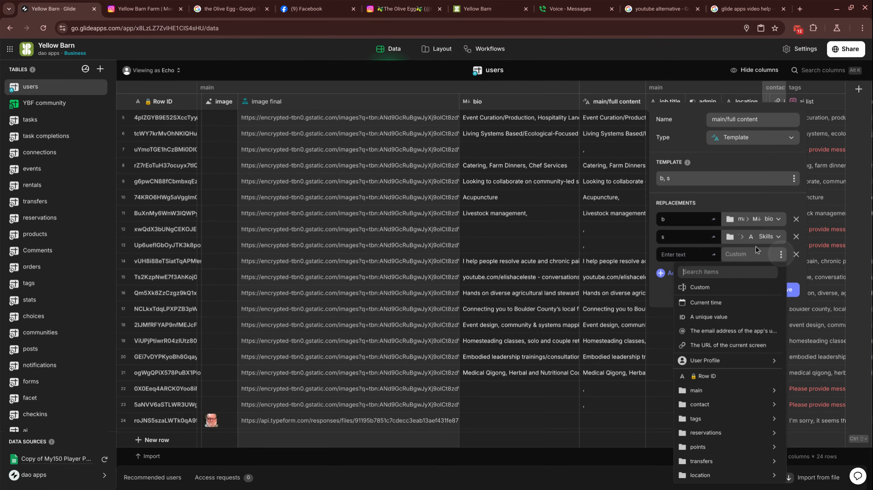
scroll(727, 445, down, 2)
mouse_move(721, 475)
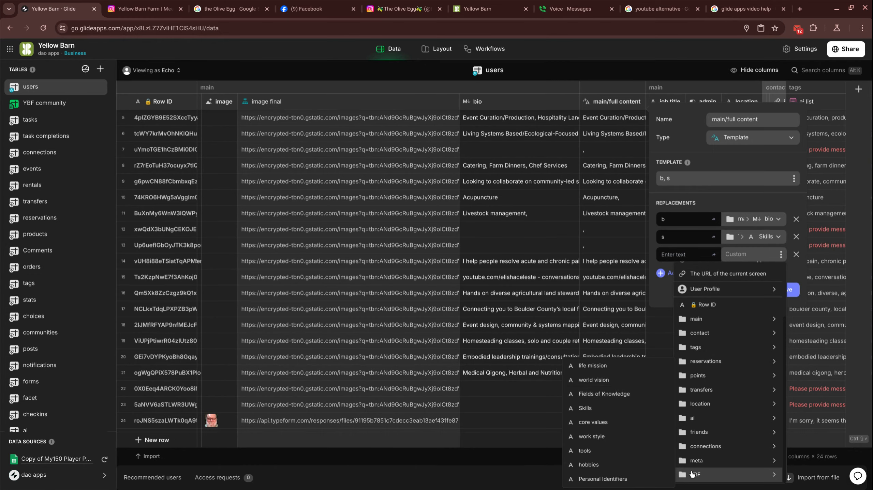
click(615, 366)
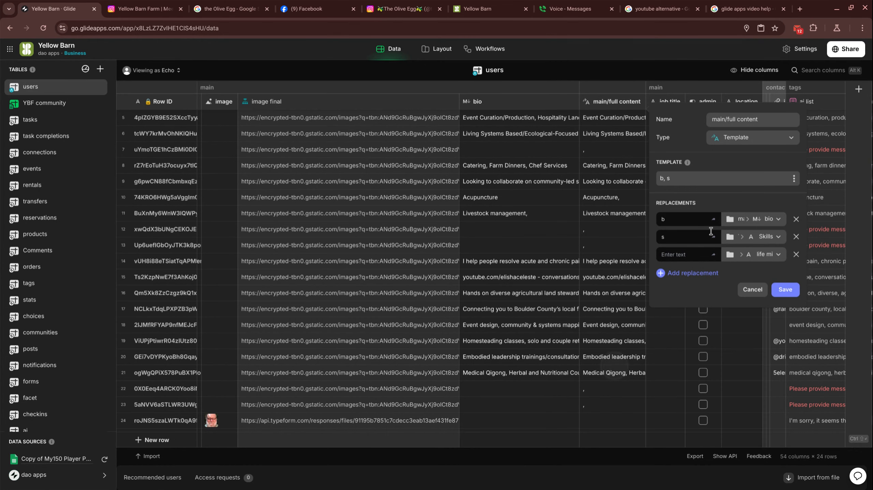
click(693, 252)
text(lifemission)
click(686, 178)
text(, )
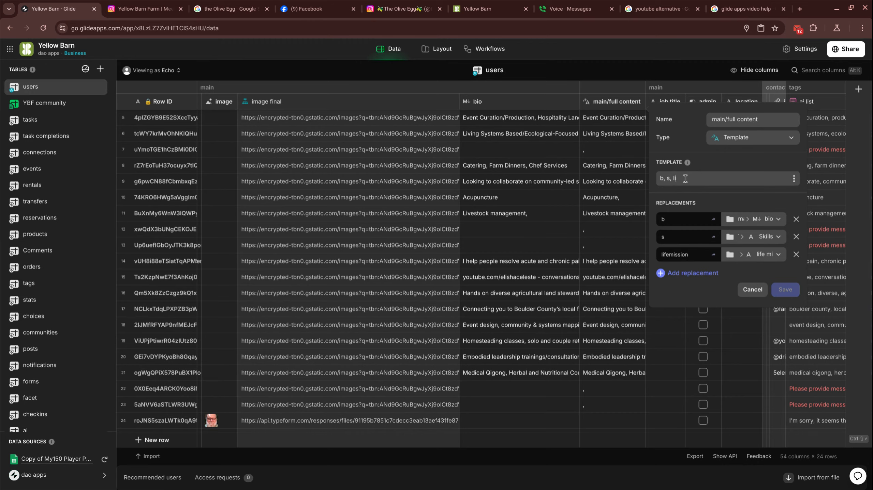
text(lifemission)
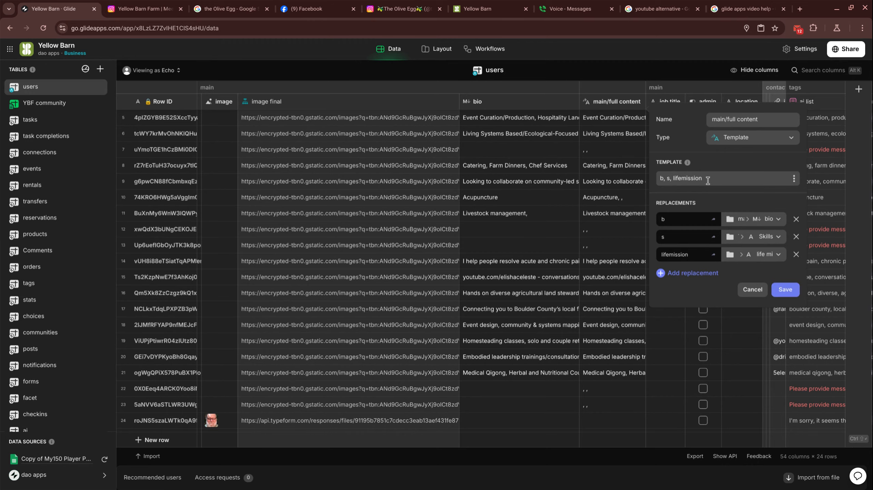
- Add an empty replacement and rename the placeholders "b" and "s" as "bio" and "skills" in both the template text and the replacements
click(707, 278)
click(707, 274)
click(745, 274)
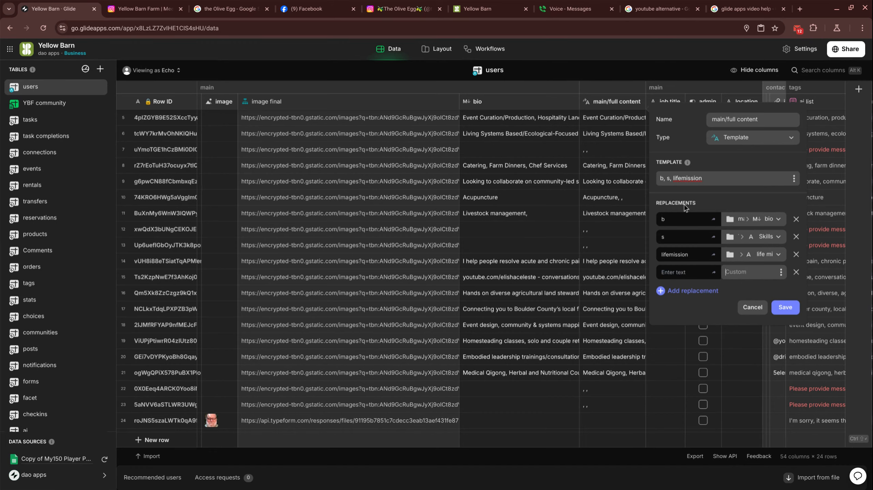
click(662, 178)
text(io)
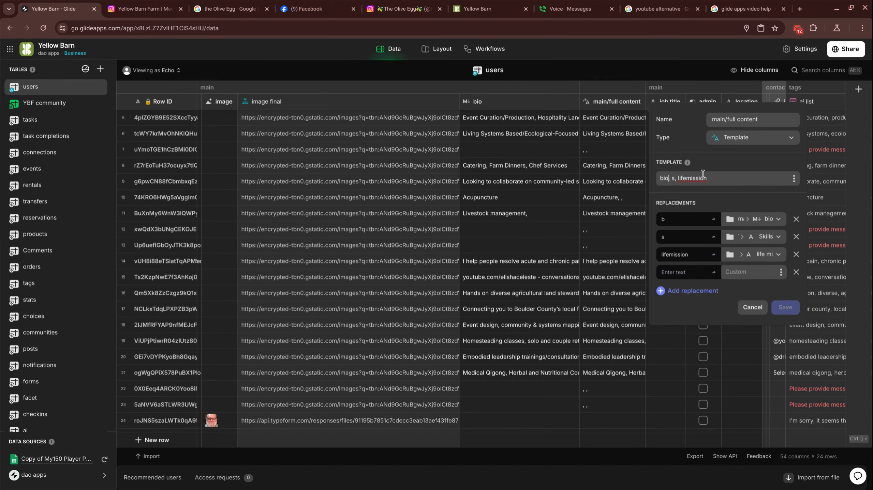
click(688, 217)
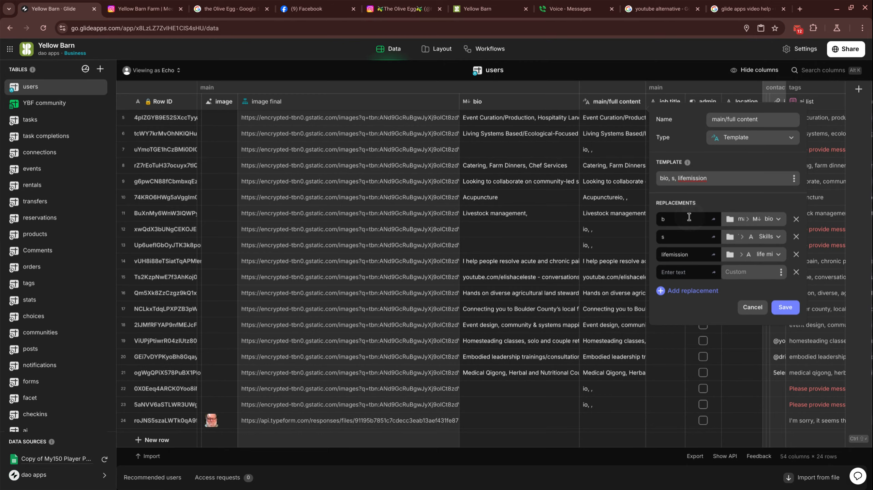
text(io)
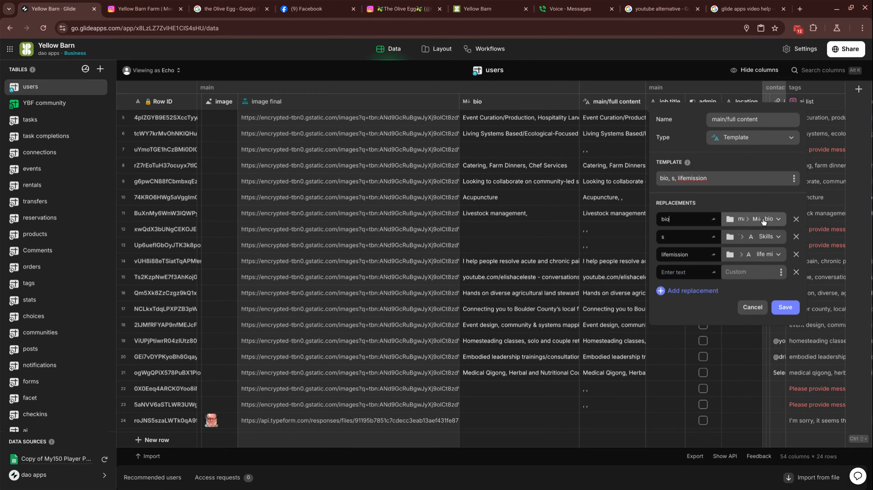
click(687, 237)
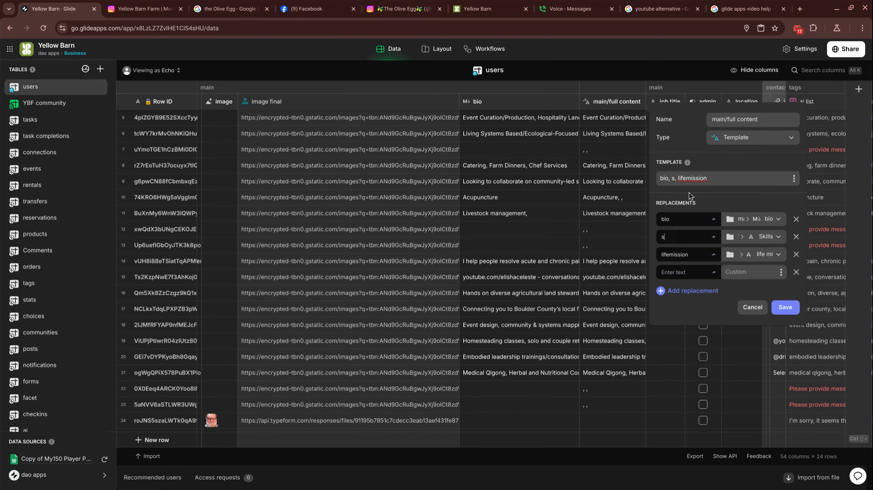
text(kills)
click(678, 178)
text(kill)
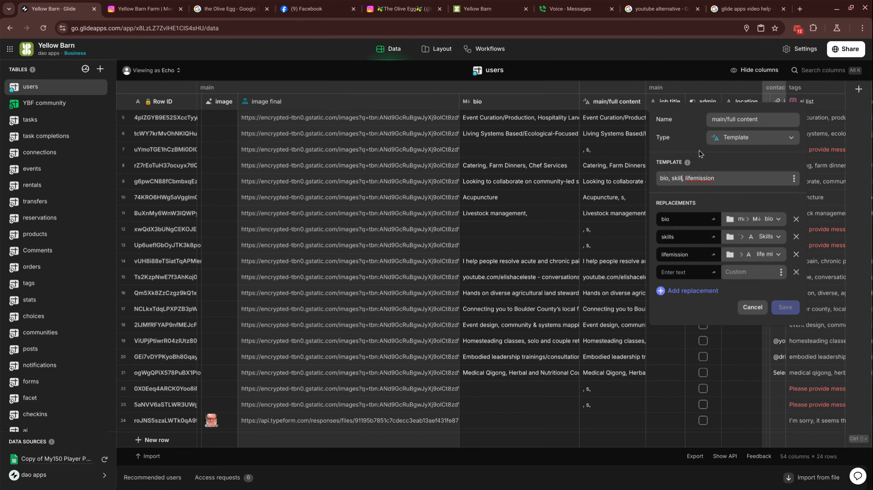
text(s)
- Add another empty replacement, map "worldvision" to the YBF world vision column and append "worldvision" to the template text
click(705, 291)
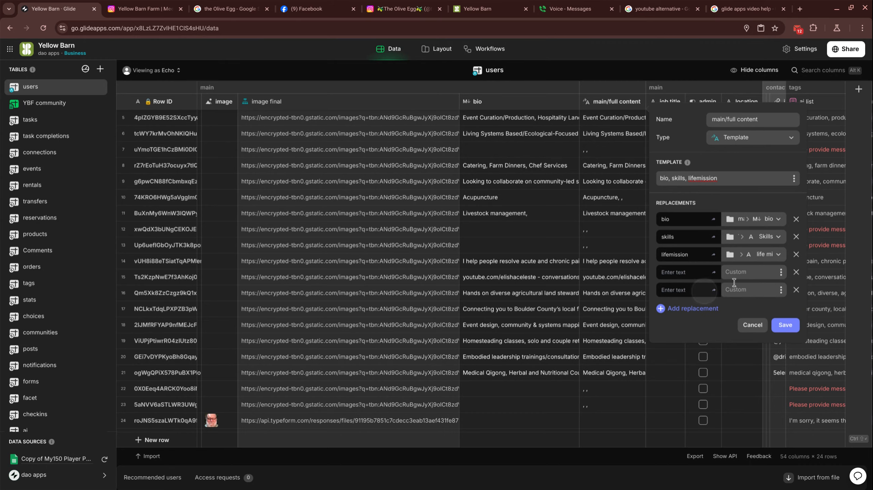
click(781, 274)
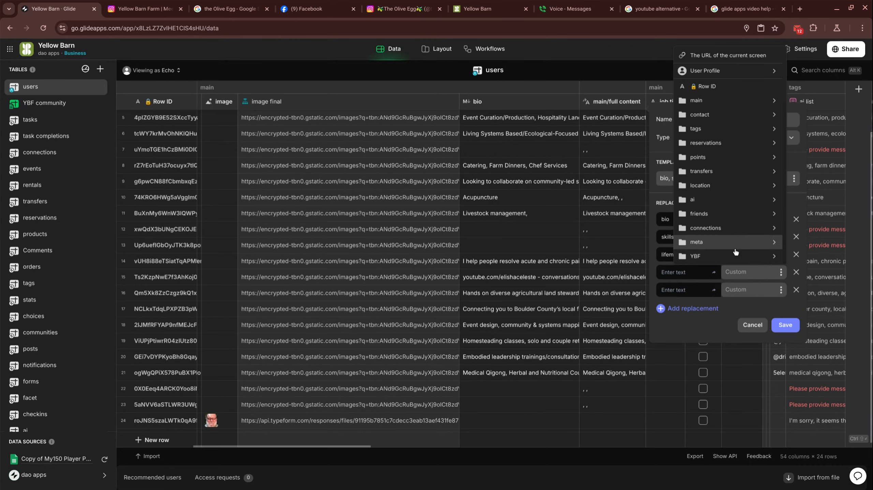
mouse_move(702, 255)
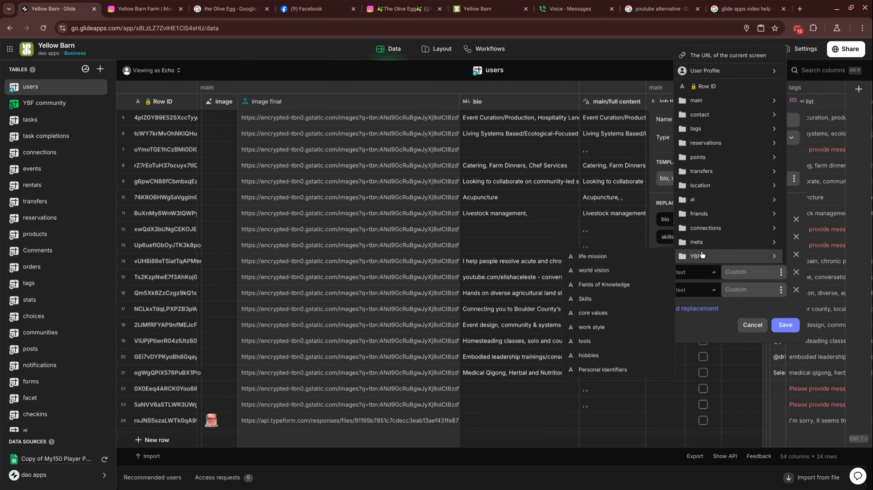
click(618, 270)
click(687, 273)
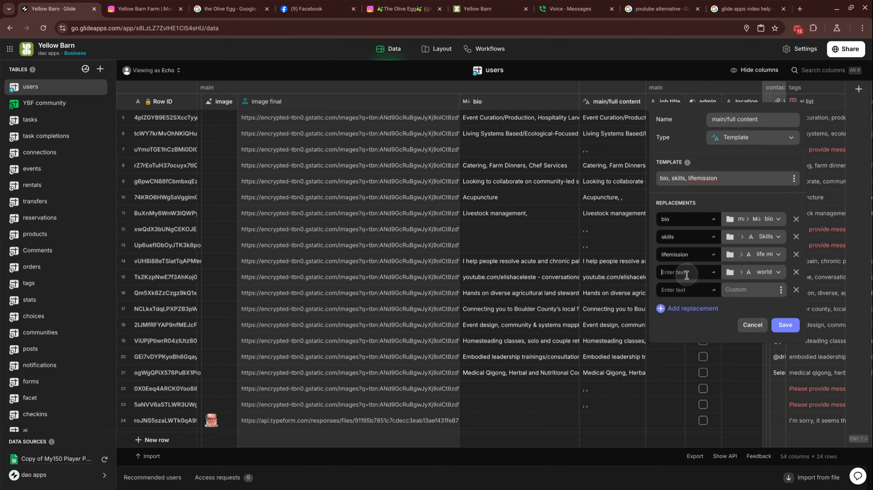
text(worldvision)
click(742, 178)
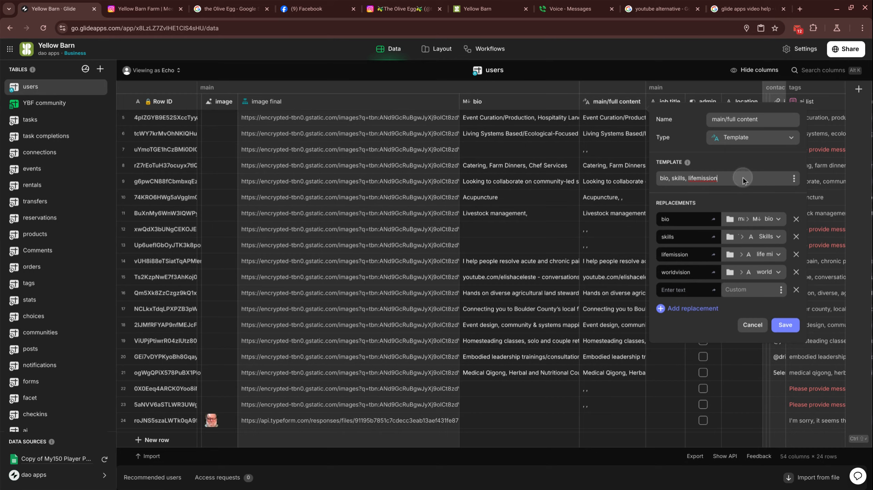
text(, world)
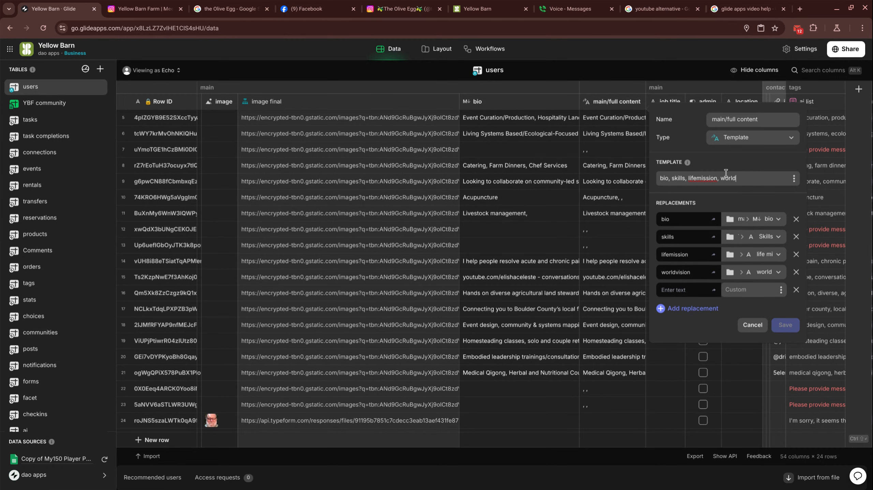
text( {)
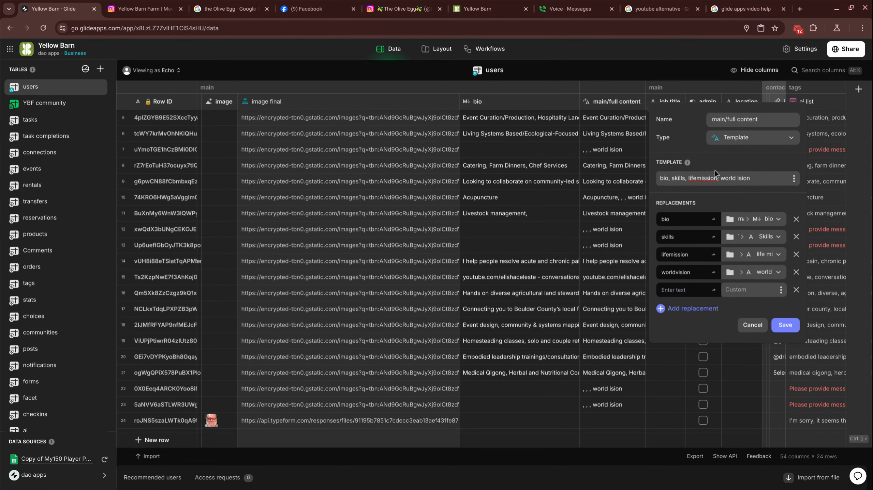
text(ision)
click(735, 179)
key(BackSpace)
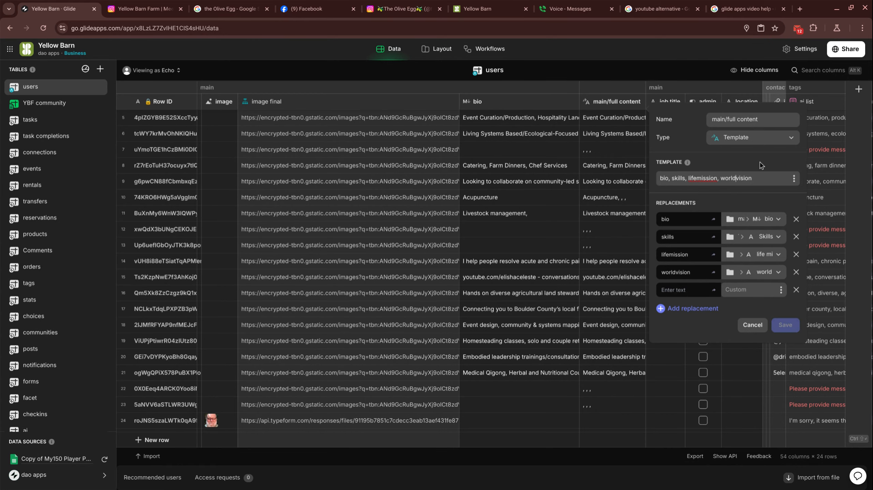
- Map "fields" to the YBF Fields of Knowledge column, append "fields" to the template text and save the column
click(780, 290)
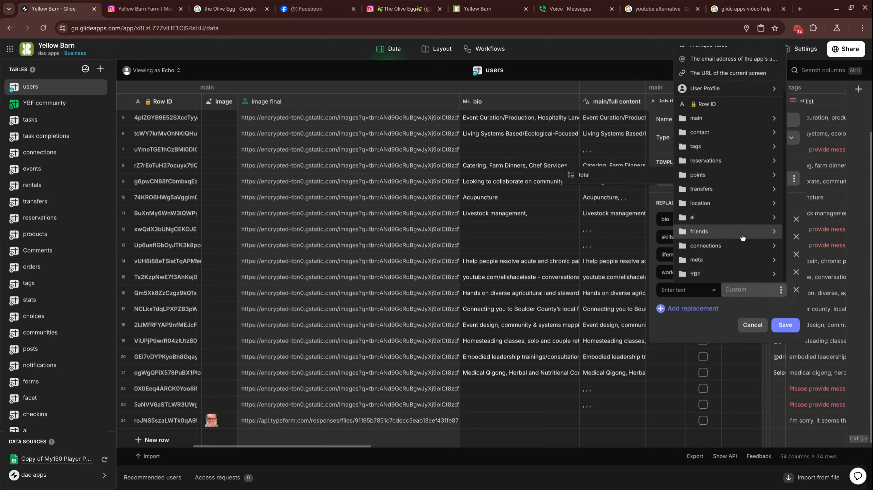
mouse_move(731, 274)
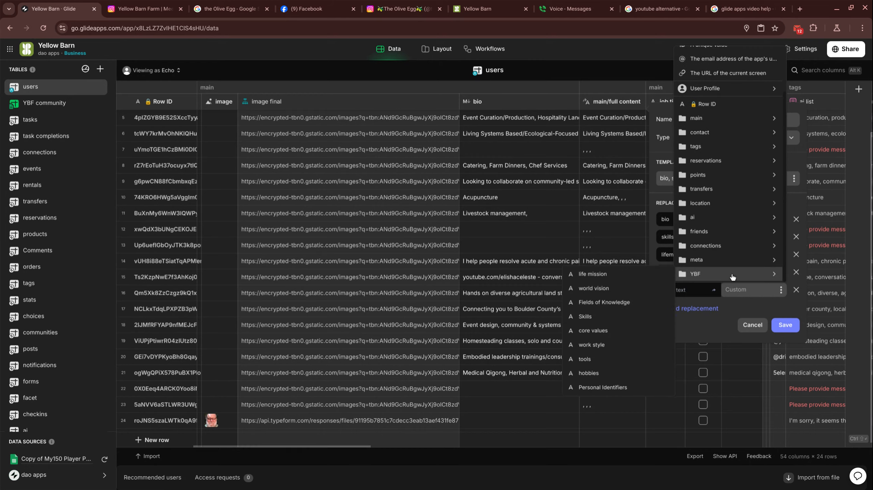
click(625, 309)
click(693, 292)
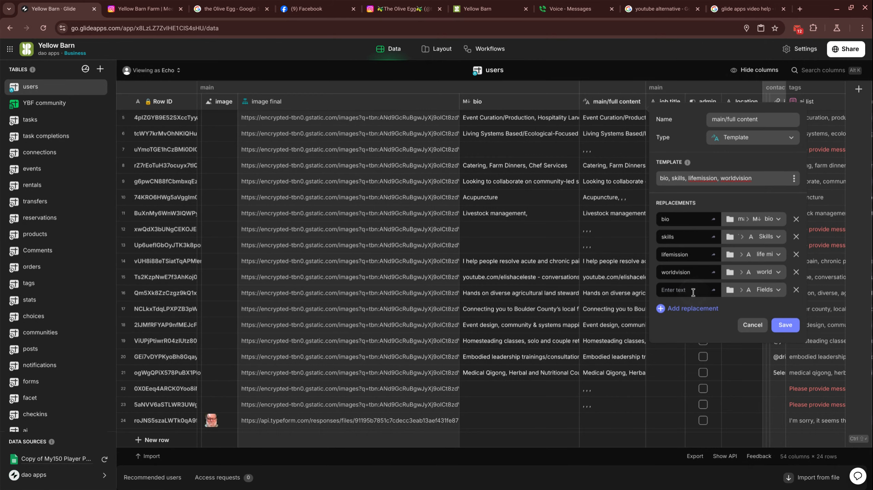
text(fields)
click(770, 179)
text(, fields)
click(786, 325)
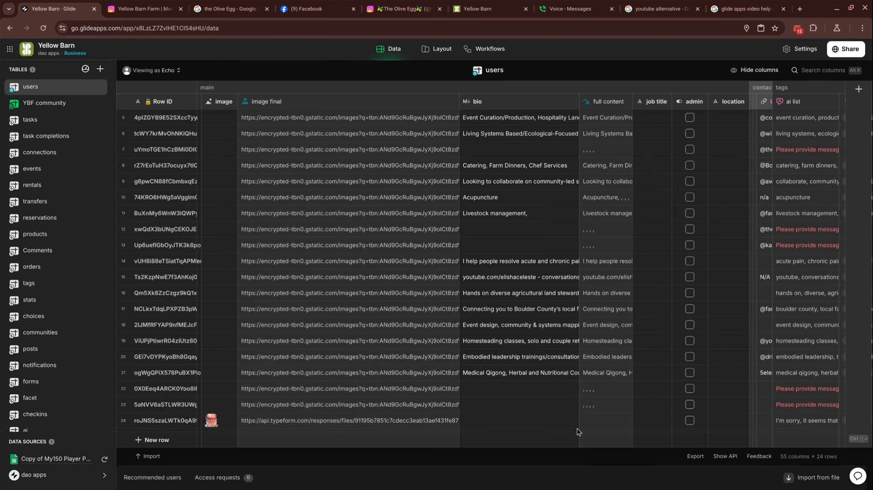
- Expand the "full content" cell of the last user row to read its combined text
double_click(587, 424)
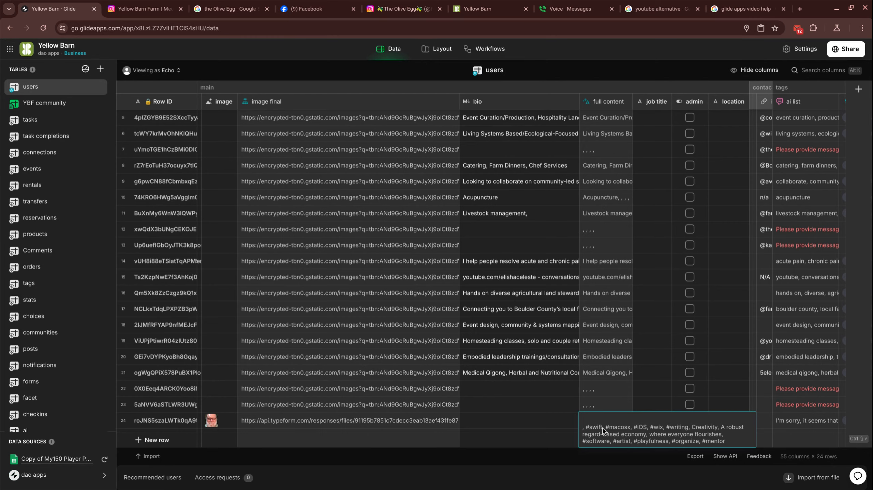
- Collapse the rentals, transfers, location, tasks and connections column groups and review the last user row's YBF fields
click(528, 408)
click(526, 422)
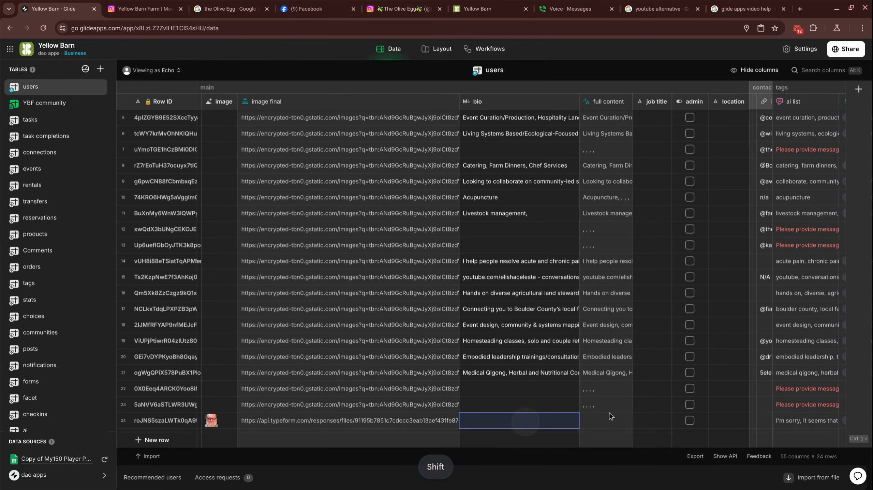
scroll(609, 414, right, 10)
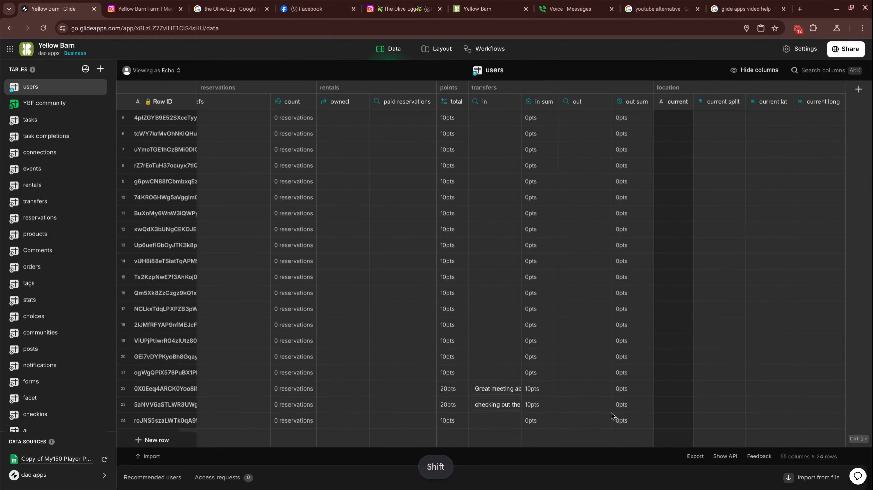
click(402, 88)
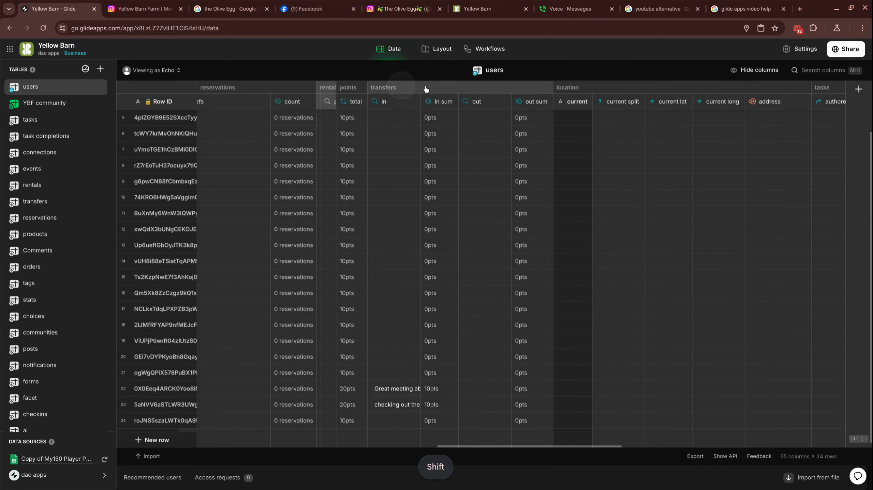
click(428, 87)
click(473, 93)
click(480, 91)
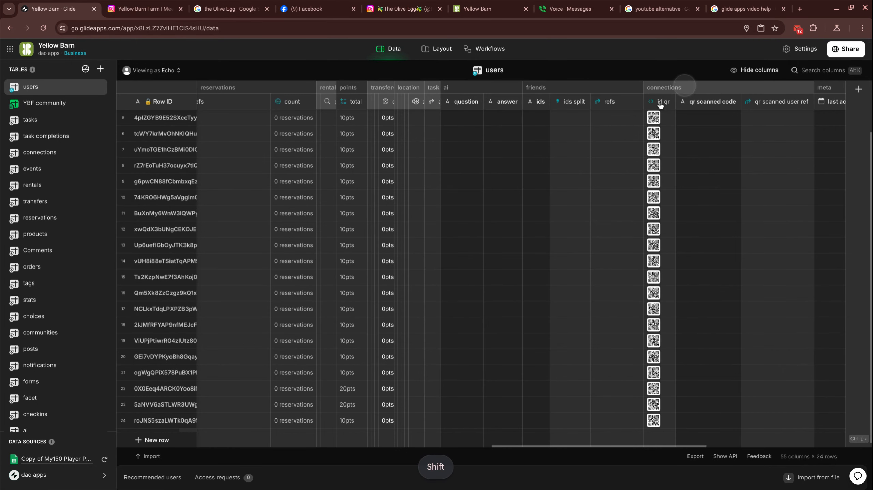
click(663, 88)
scroll(635, 141, right, 10)
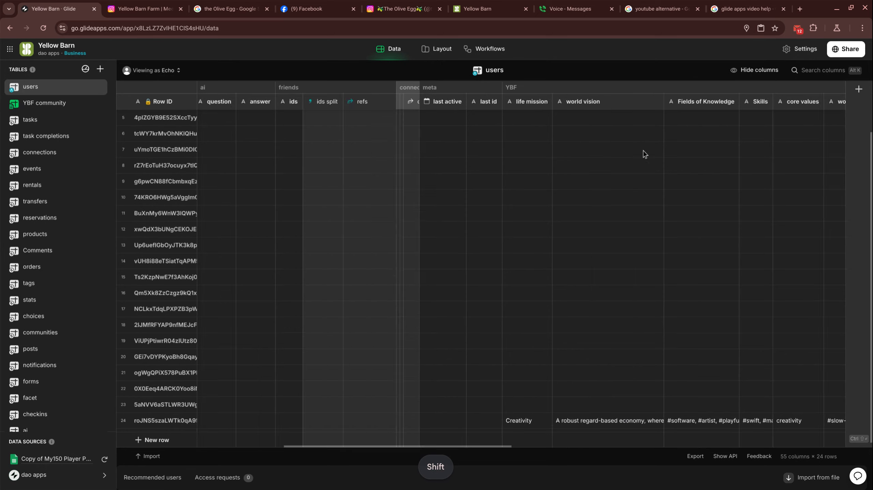
- Set the input of the tags "ai list" column to main "full content" and save the column
scroll(643, 152, left, 10)
click(570, 103)
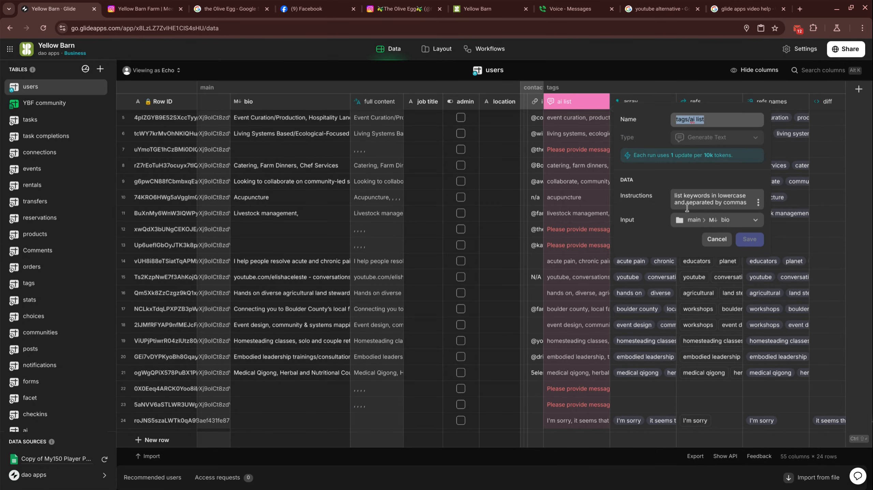
click(693, 222)
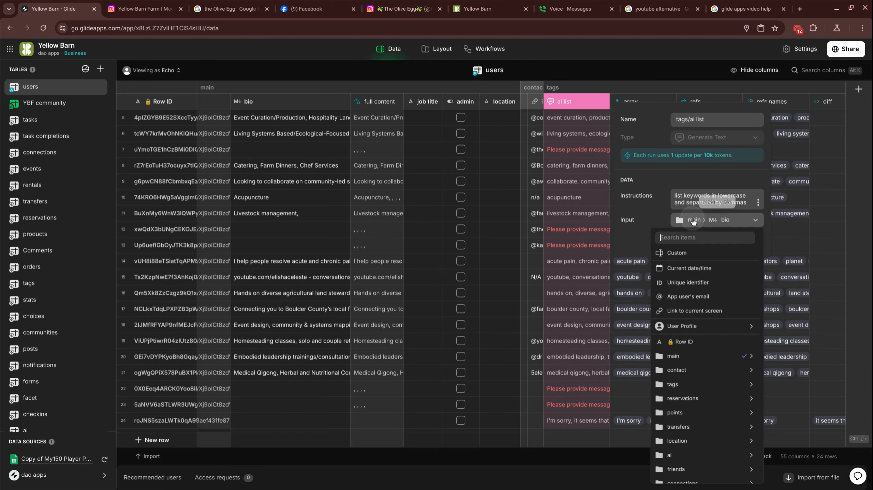
mouse_move(675, 362)
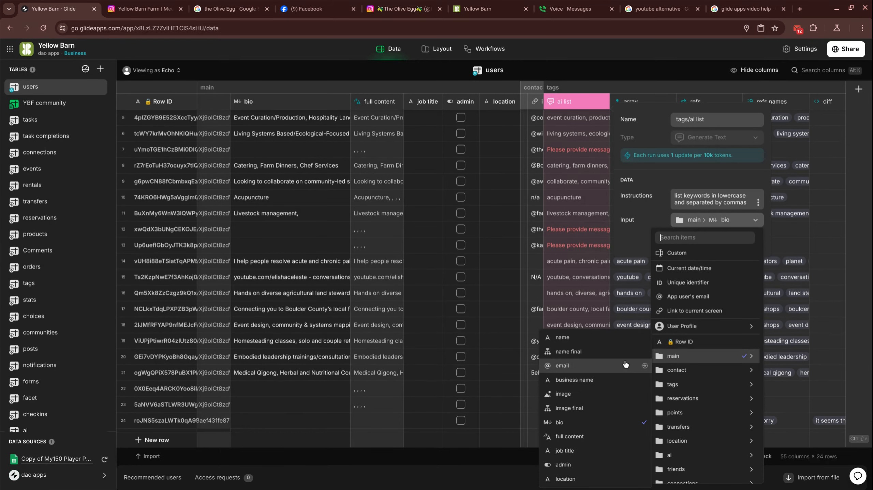
click(586, 436)
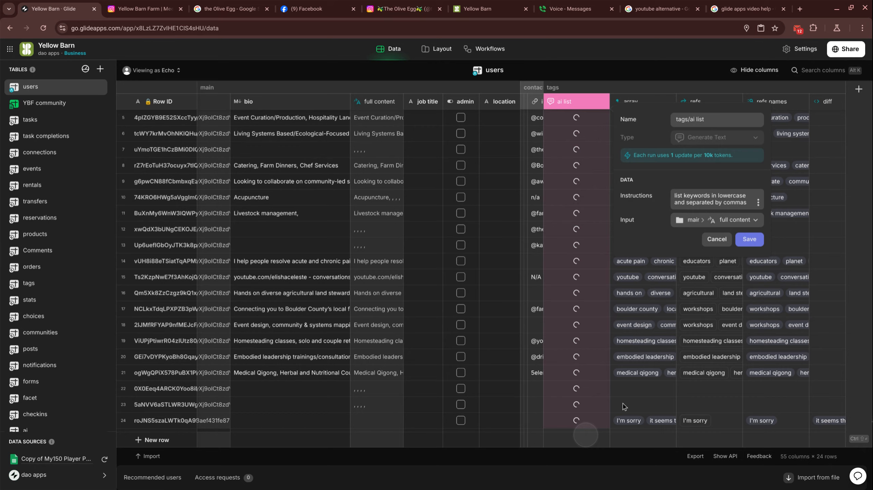
click(748, 241)
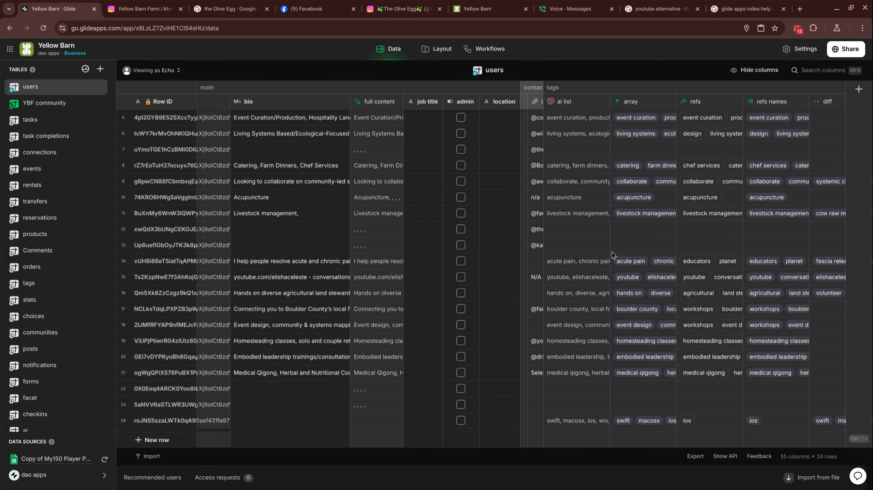
- Read the last user row's full "ai list" text and check that person's profile in the app layout before returning to the data
click(584, 425)
click(584, 425)
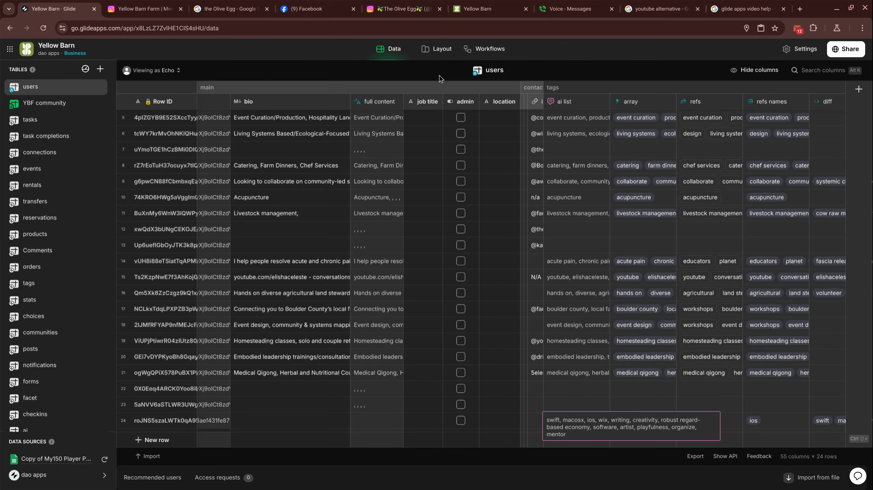
click(434, 52)
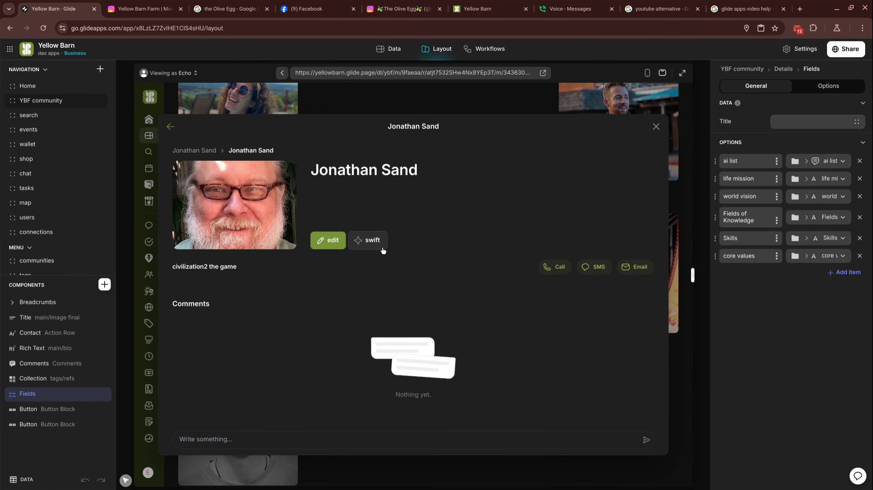
click(400, 57)
- Review the "ai list" column's instructions and input in the users table and close its settings without changes
key(shift)
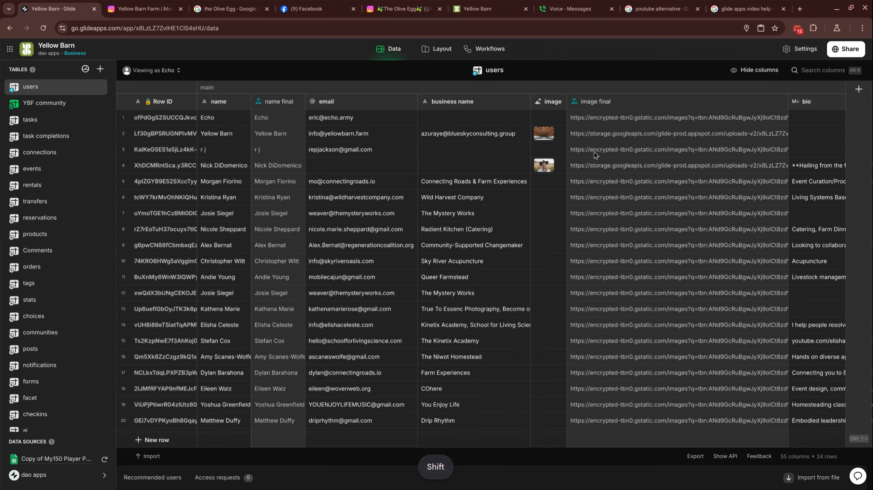
scroll(621, 177, right, 5)
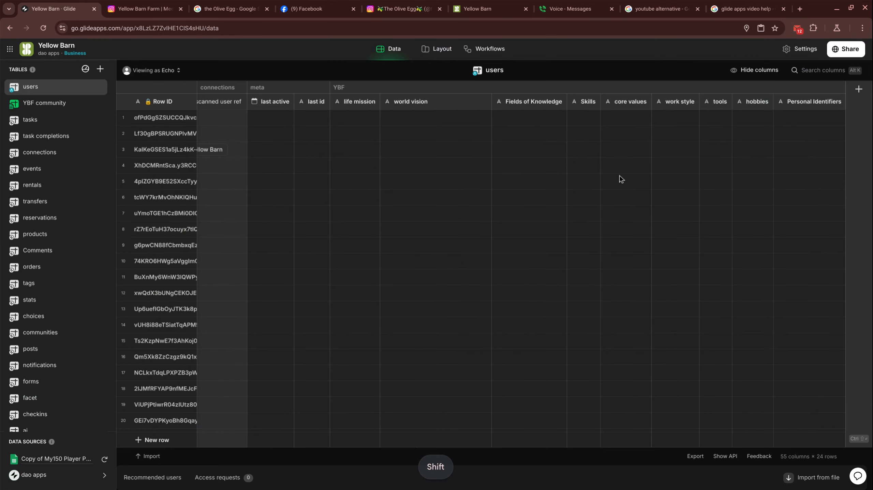
scroll(622, 179, left, 6)
scroll(630, 183, left, 5)
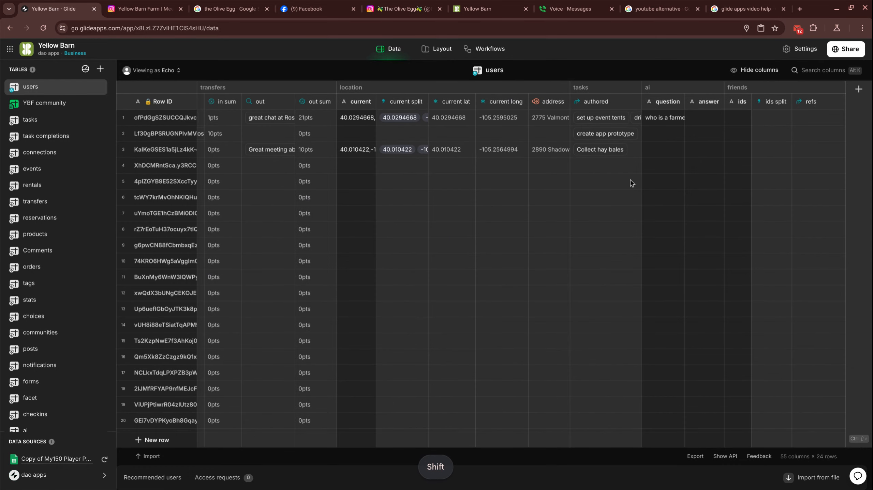
scroll(630, 183, right, 5)
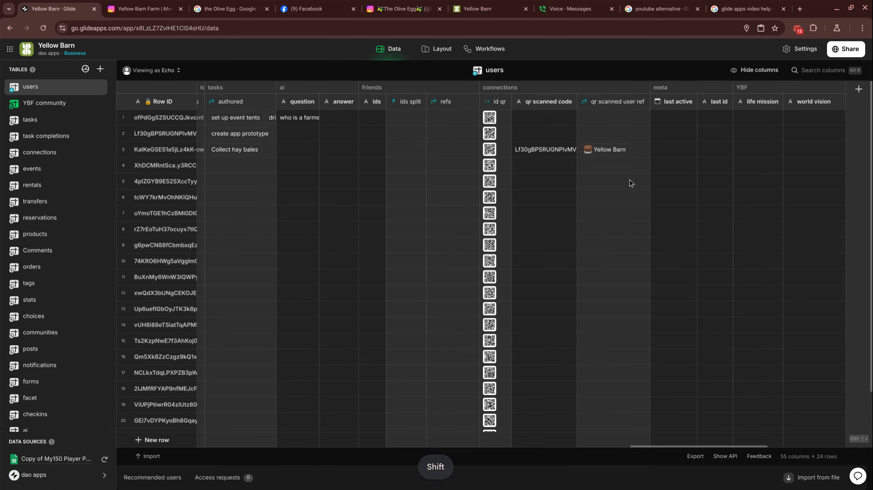
scroll(630, 183, left, 8)
scroll(630, 183, left, 2)
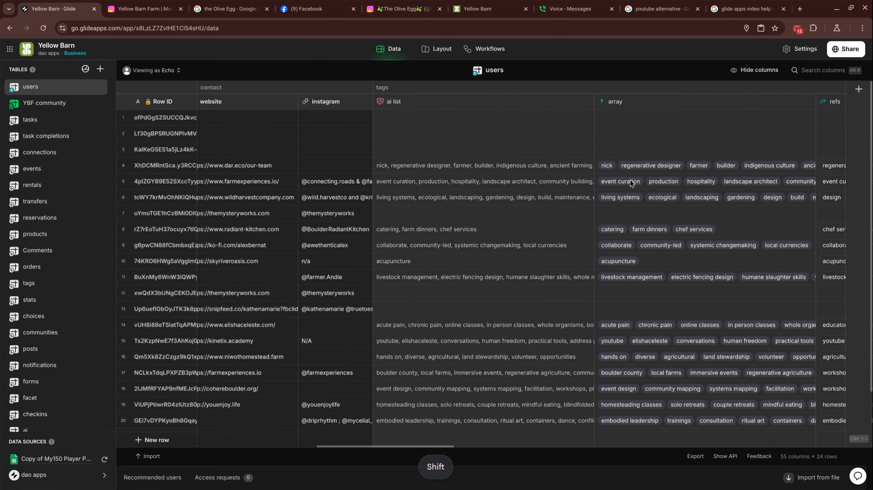
click(473, 107)
click(473, 107)
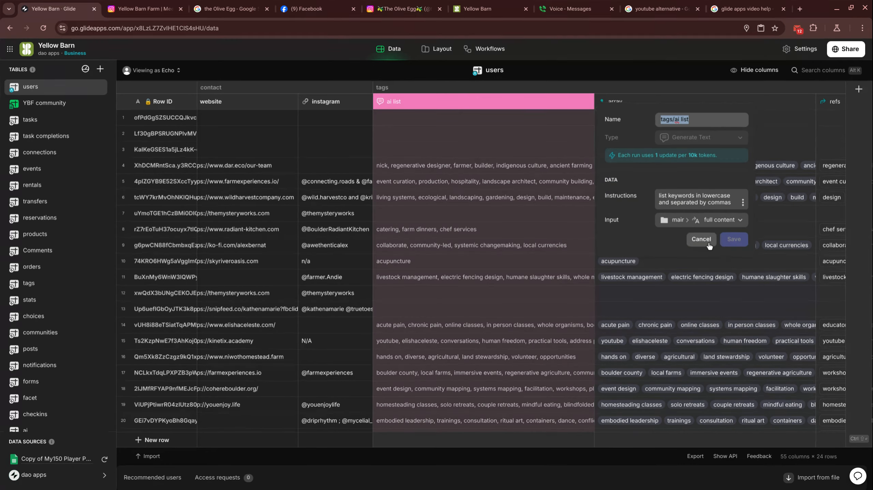
click(508, 263)
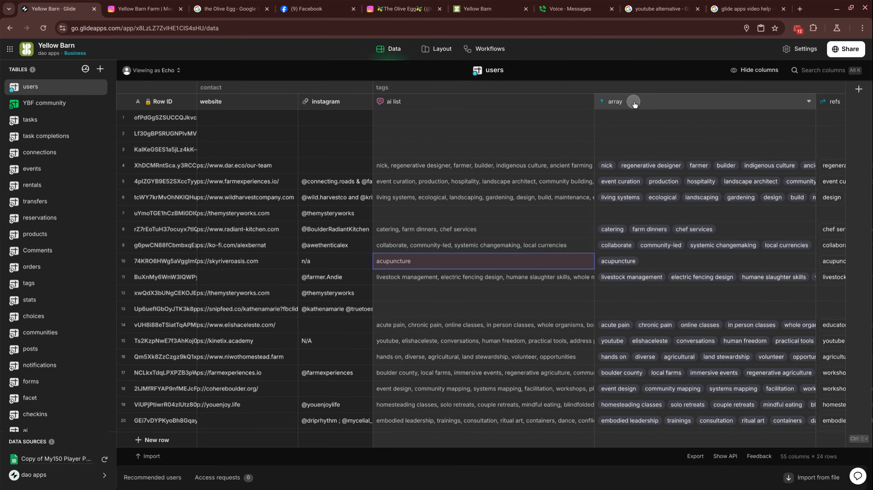
- Review the Split Text settings of the tags "array" column and cancel without changes
click(633, 102)
click(545, 140)
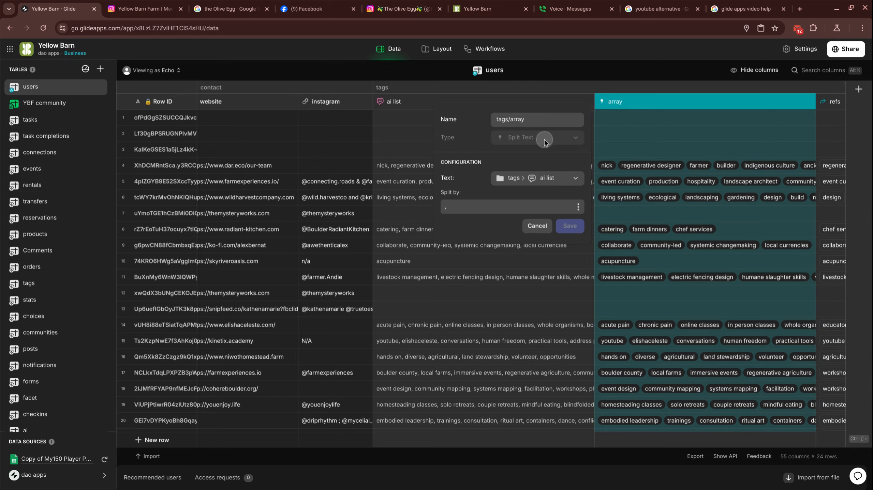
click(512, 139)
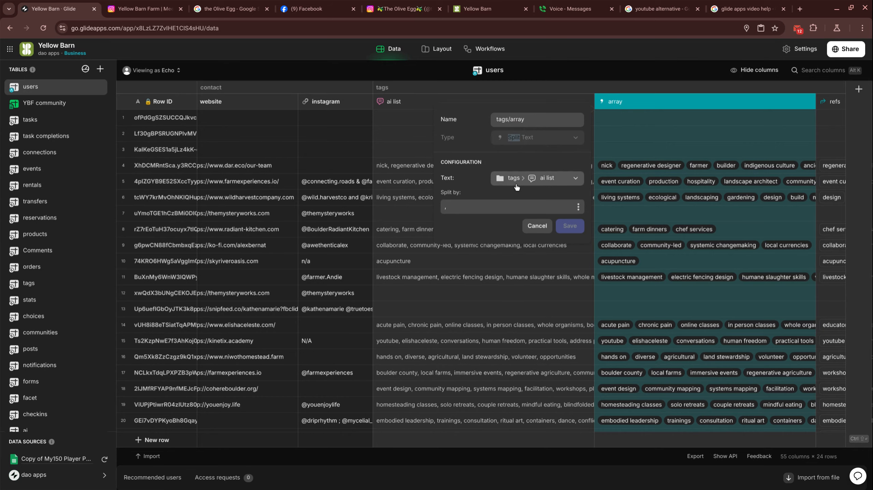
click(537, 226)
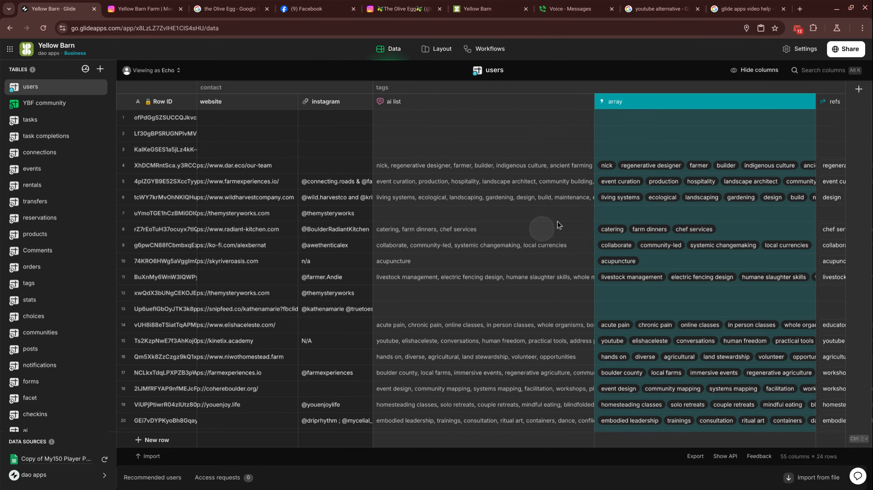
- Expand the "array" cells of user rows 6 and 5 to read their split tags
click(690, 196)
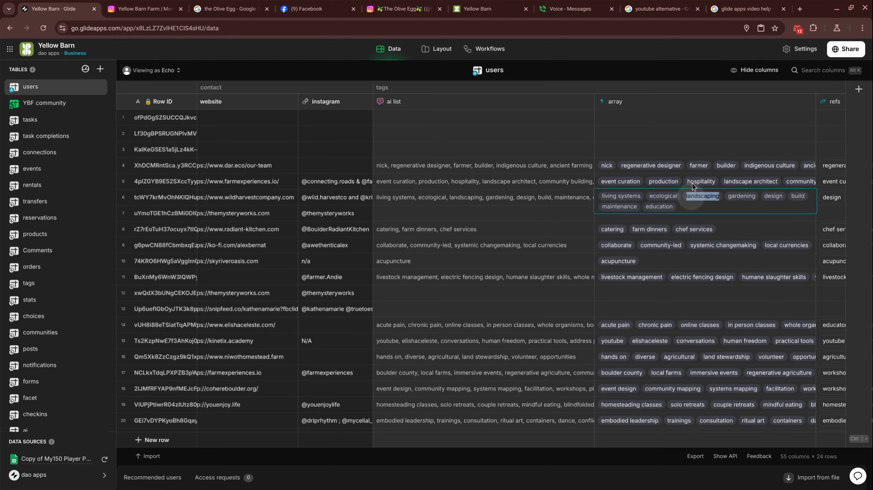
click(692, 183)
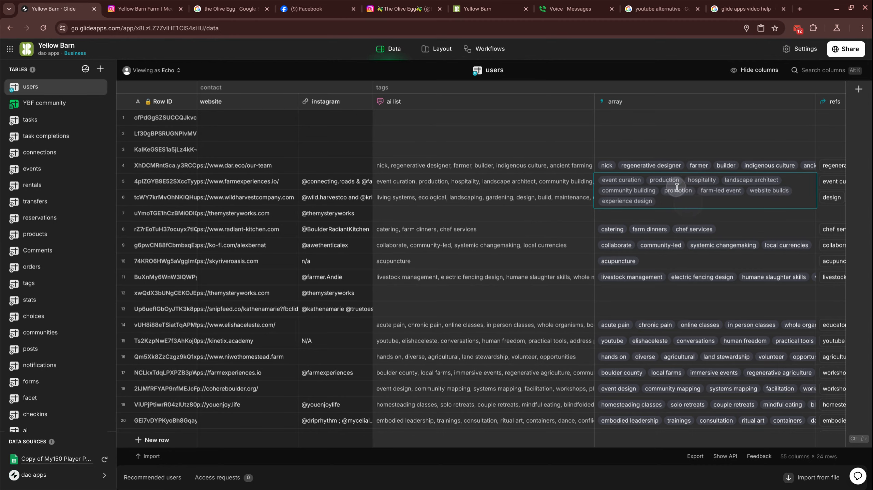
click(654, 230)
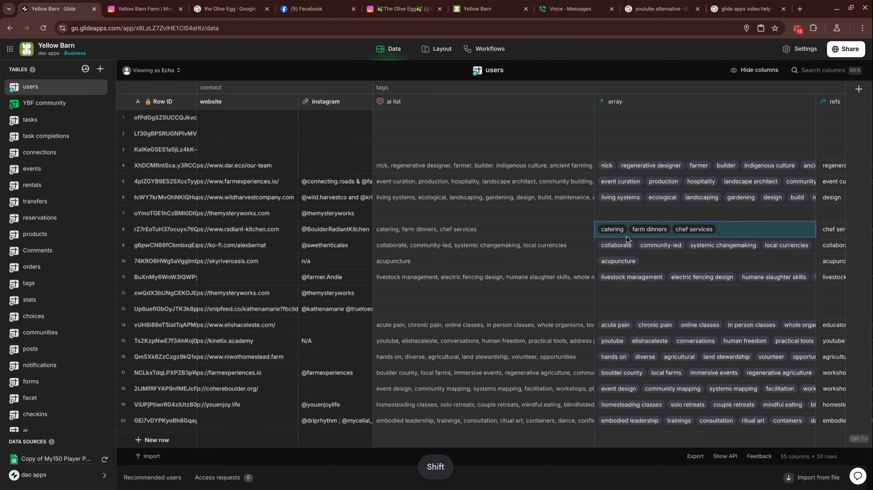
- Review how the tags "refs" relation matches the array to tag names, and cancel without changes
scroll(625, 240, right, 5)
scroll(624, 254, right, 3)
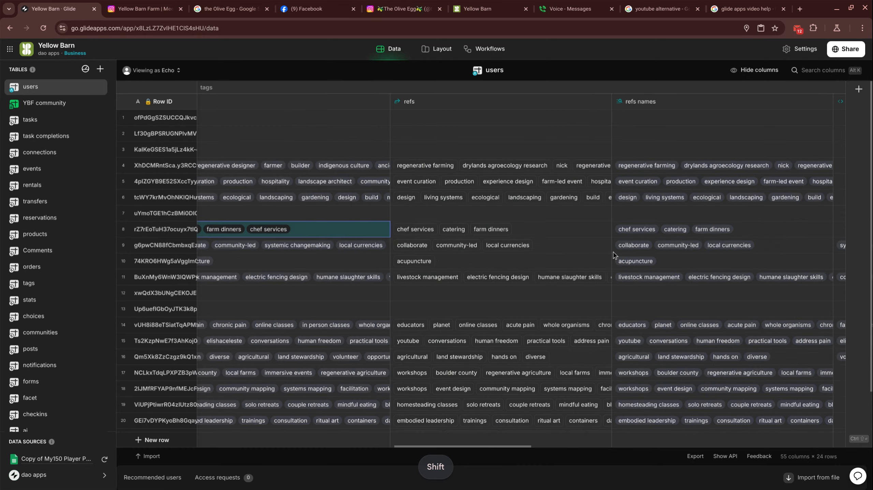
click(462, 102)
click(461, 103)
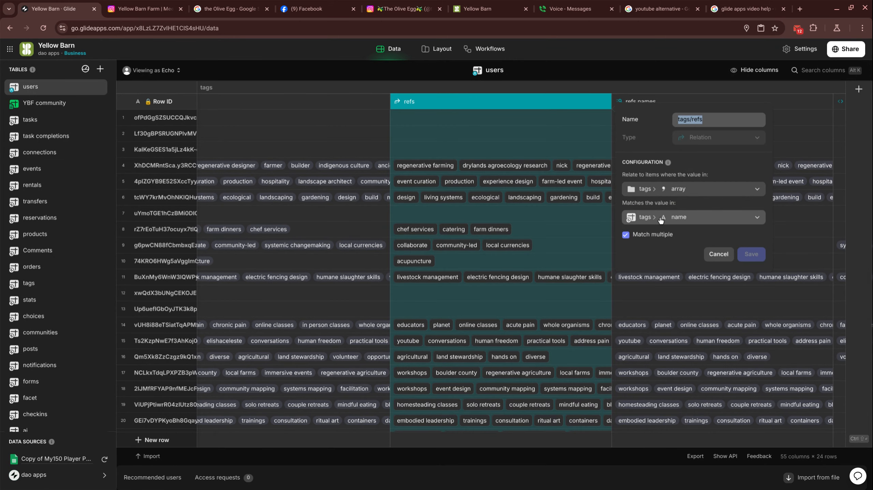
click(718, 256)
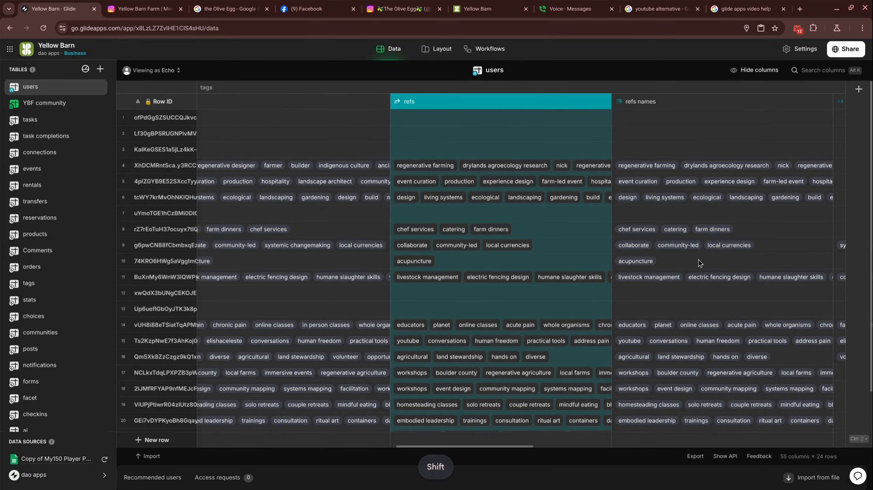
- Expand the "refs" cell of user row 5 and inspect the related "community building" and "hospitality" tag records
scroll(687, 256, right, 4)
click(376, 182)
click(377, 182)
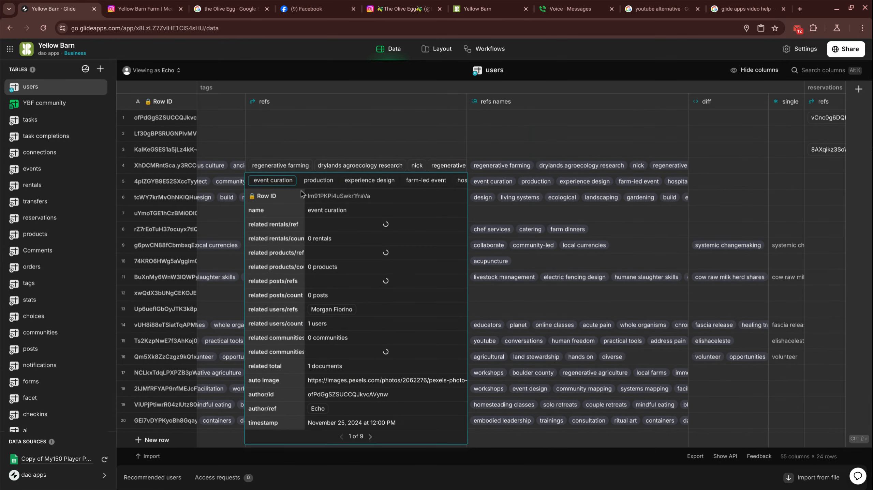
key(shift)
scroll(346, 190, right, 3)
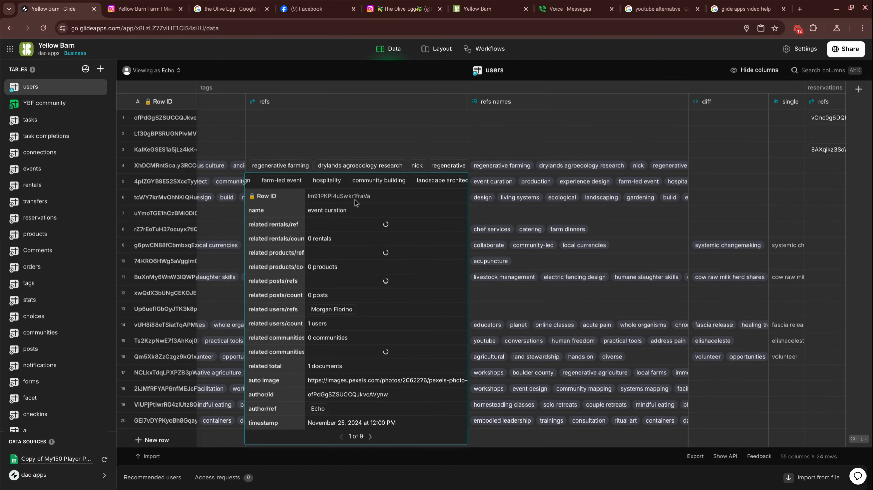
click(369, 187)
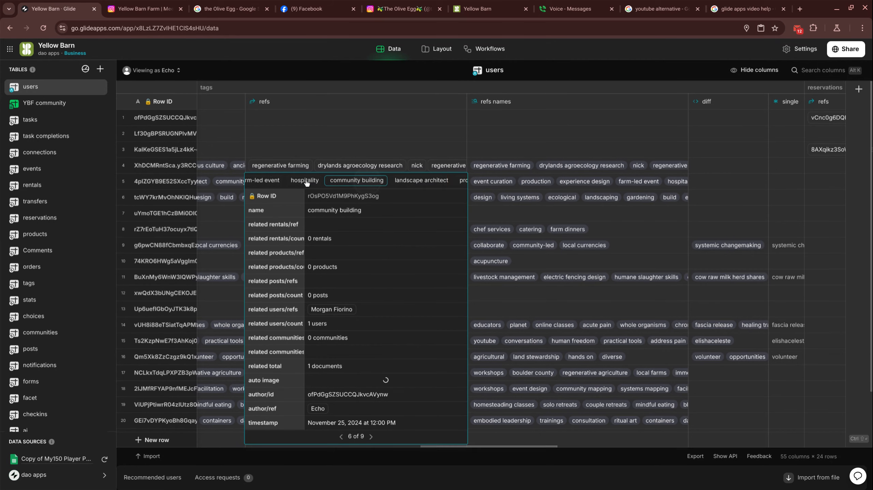
click(320, 182)
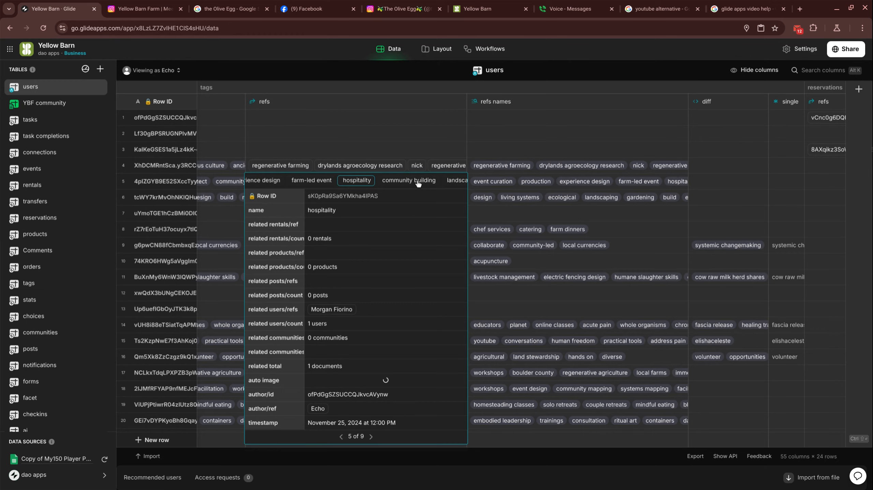
click(418, 184)
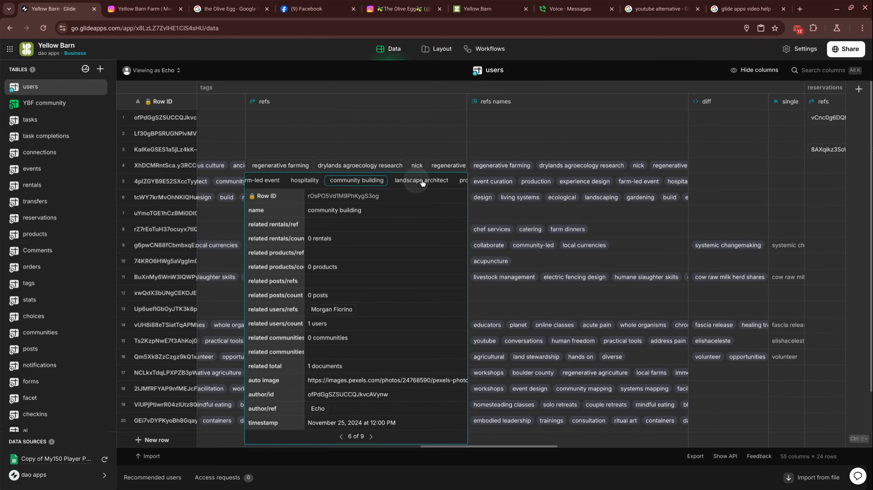
- Review the Lookup settings of the tags "refs names" column and cancel without changes
click(496, 185)
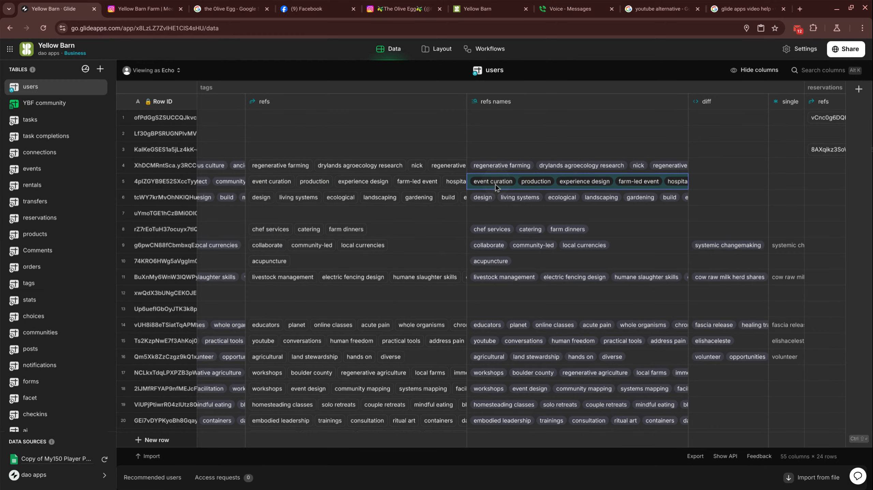
double_click(531, 109)
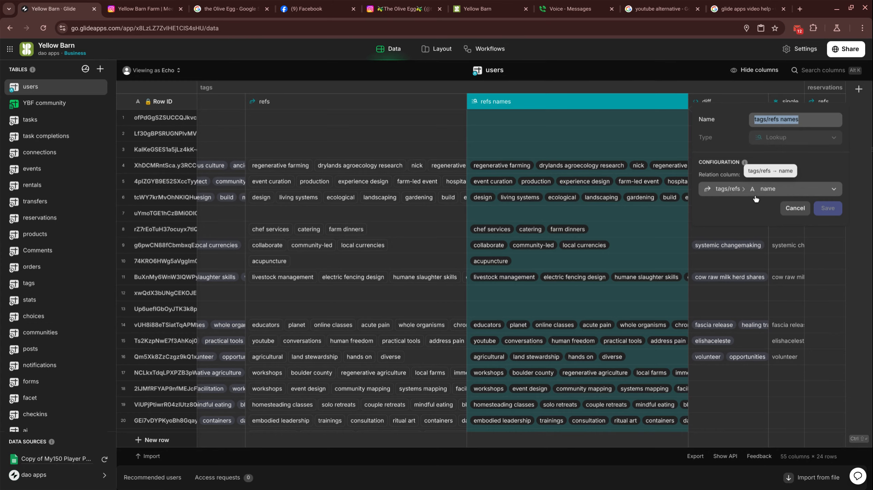
click(789, 208)
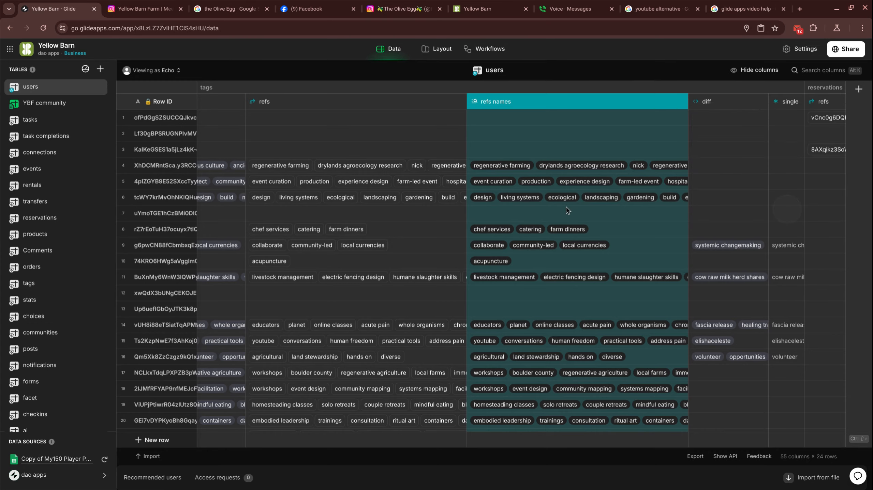
- Compare the expanded "array" and "refs names" cells of user row 6 to check which tags match existing records
scroll(564, 209, left, 5)
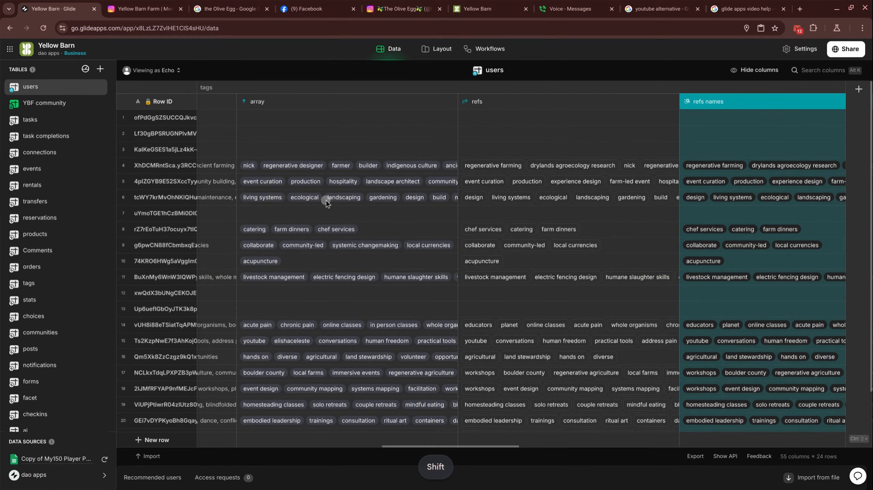
click(326, 202)
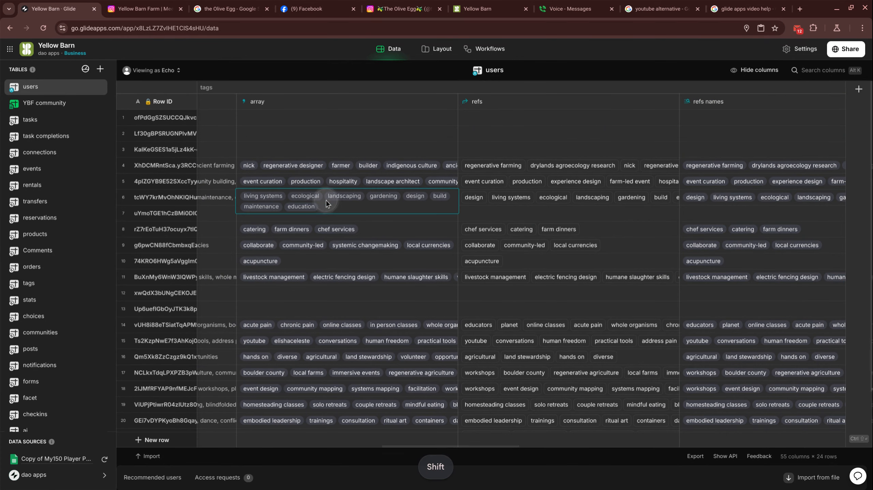
click(715, 199)
click(368, 185)
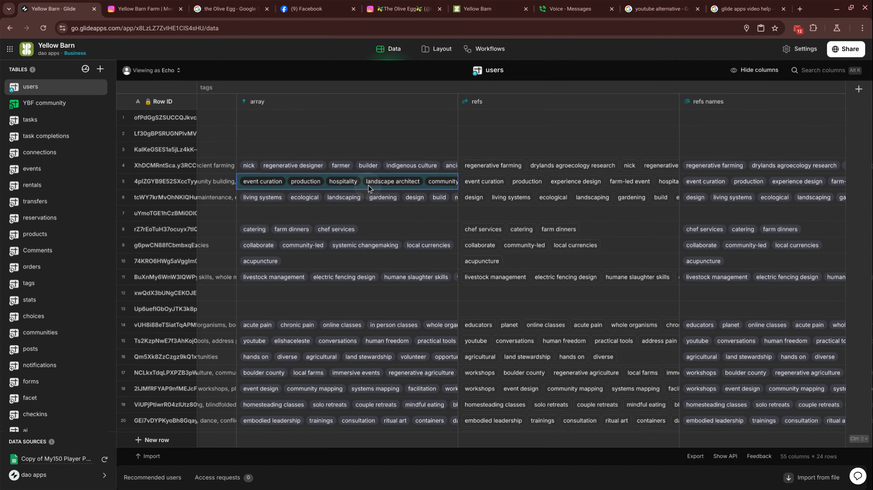
click(369, 199)
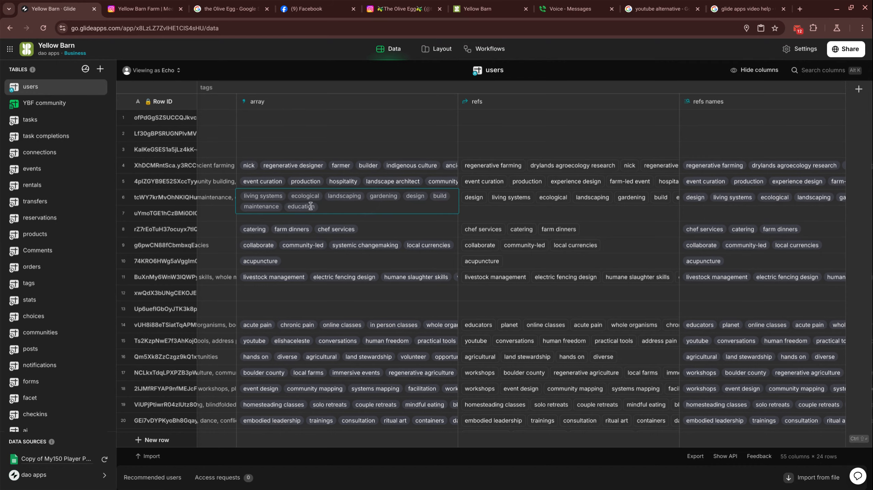
click(752, 200)
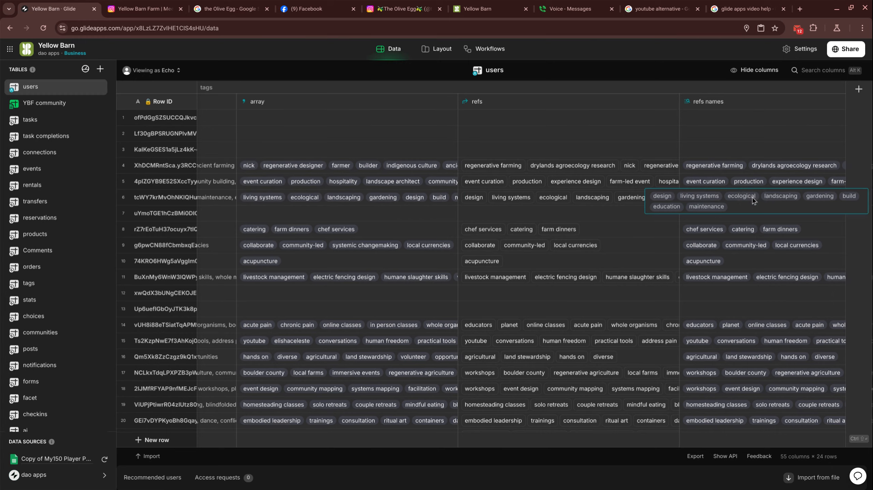
click(752, 228)
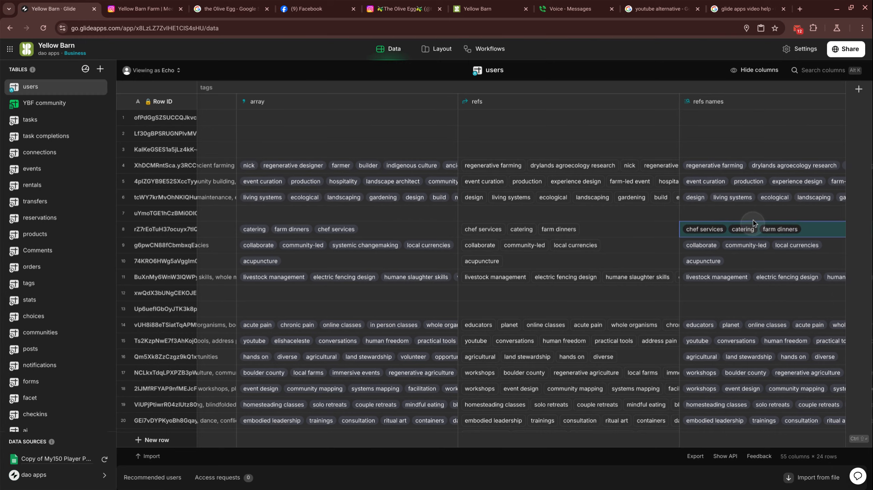
- Review how the tags "diff" column removes "refs names" from "array" with Remove Elements, and cancel without changes
scroll(752, 220, right, 5)
scroll(751, 219, right, 4)
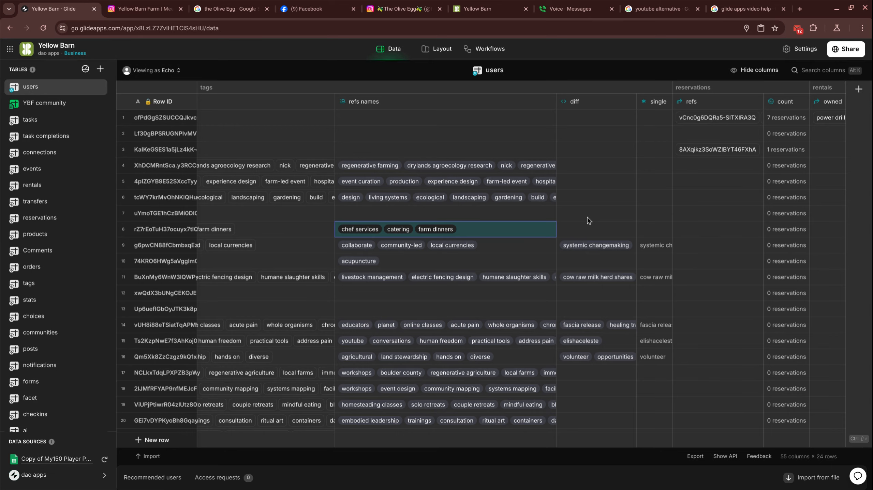
click(600, 103)
click(590, 102)
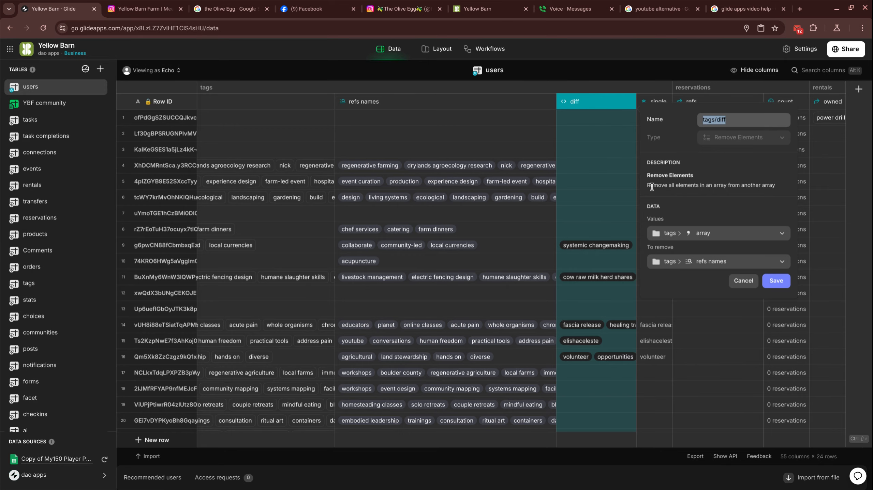
drag(654, 185, 784, 194)
click(772, 187)
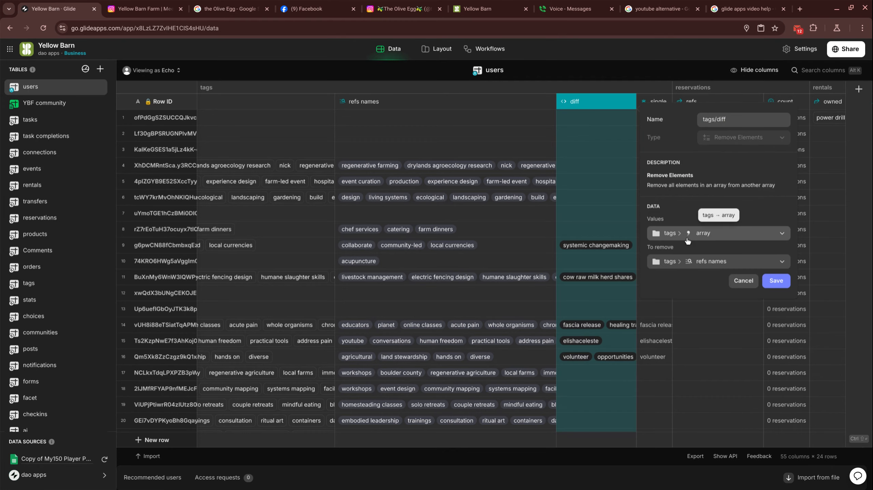
click(743, 282)
- Expand the "diff" cell of user row 11 to read its "cow raw milk herd shares" and "goat raw milk herd shares" entries
click(655, 103)
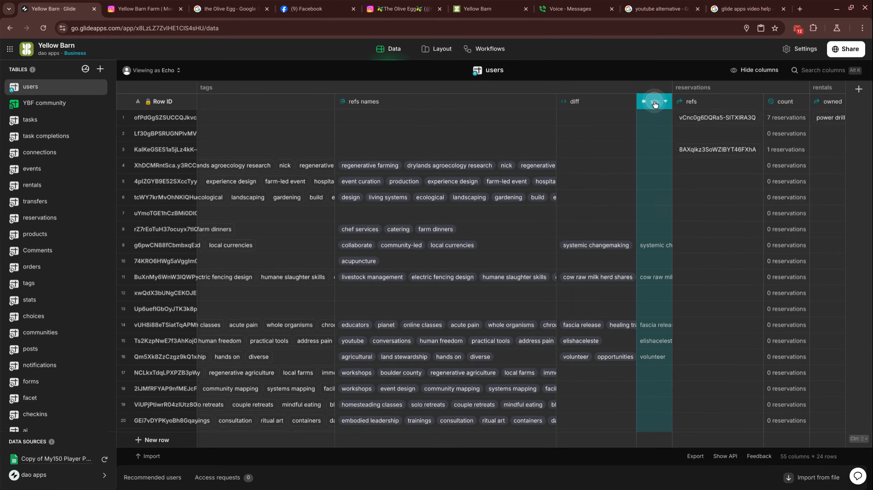
click(655, 103)
click(588, 278)
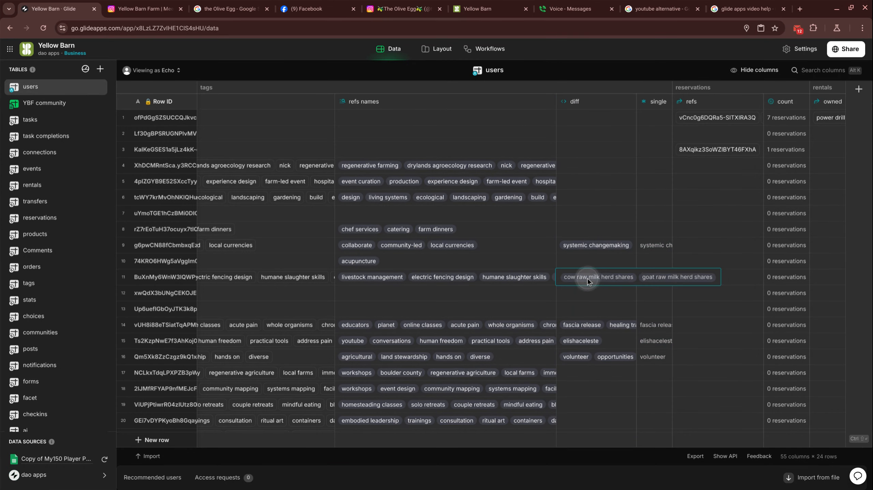
triple_click(652, 278)
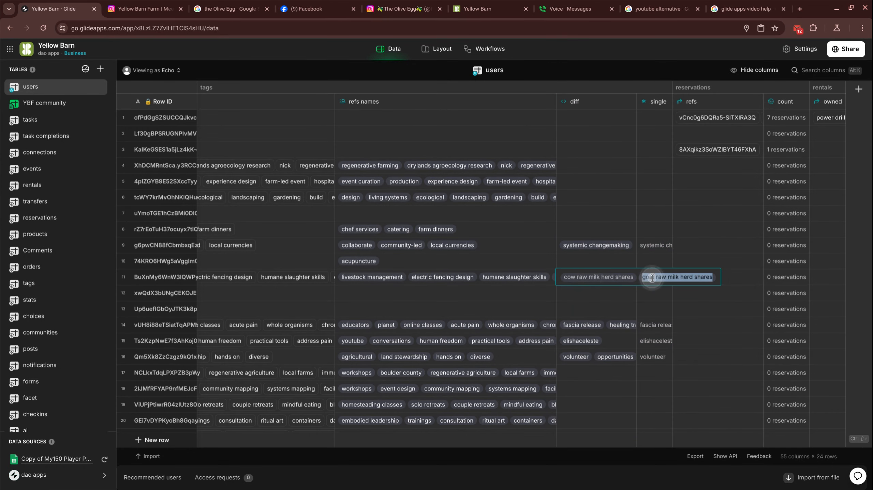
double_click(607, 278)
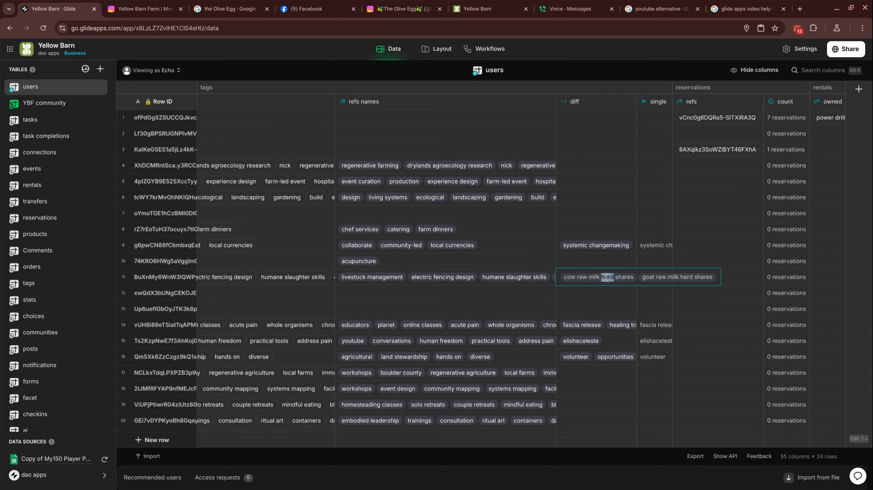
- Review the tags "single" column's Single Value settings, cancel without changes, and expand its value in user row 9
click(652, 102)
click(653, 102)
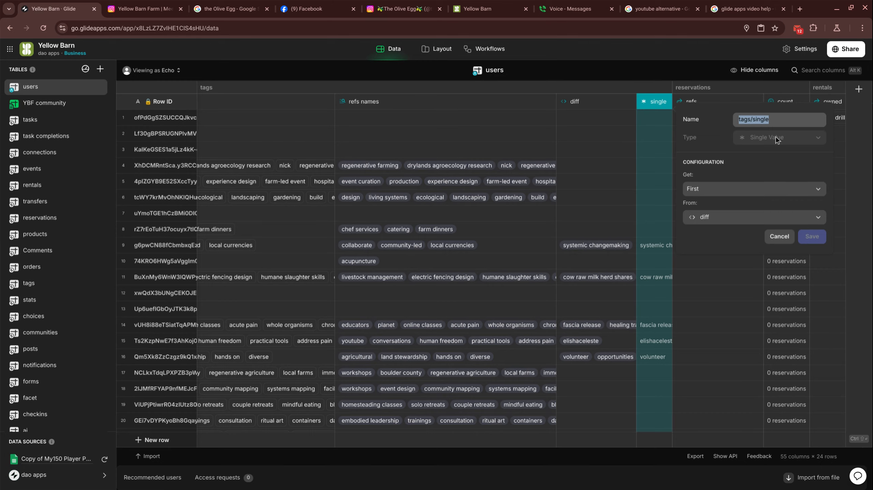
click(750, 191)
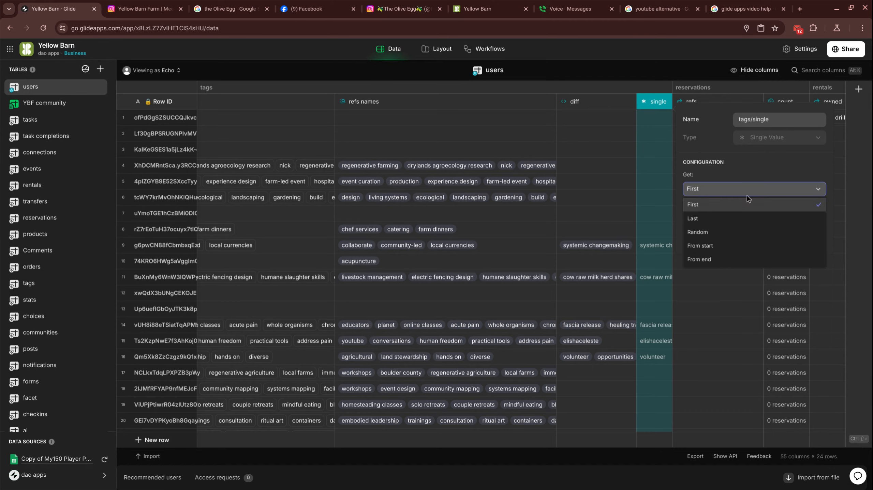
click(742, 203)
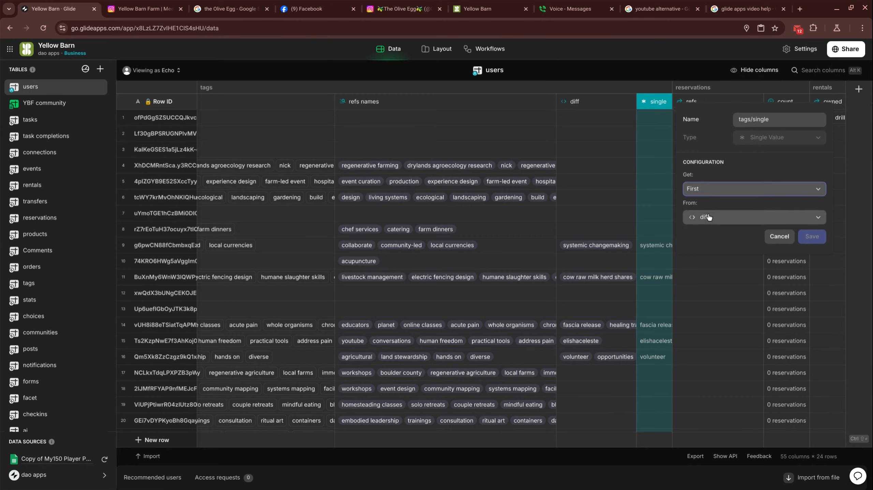
click(779, 236)
click(661, 247)
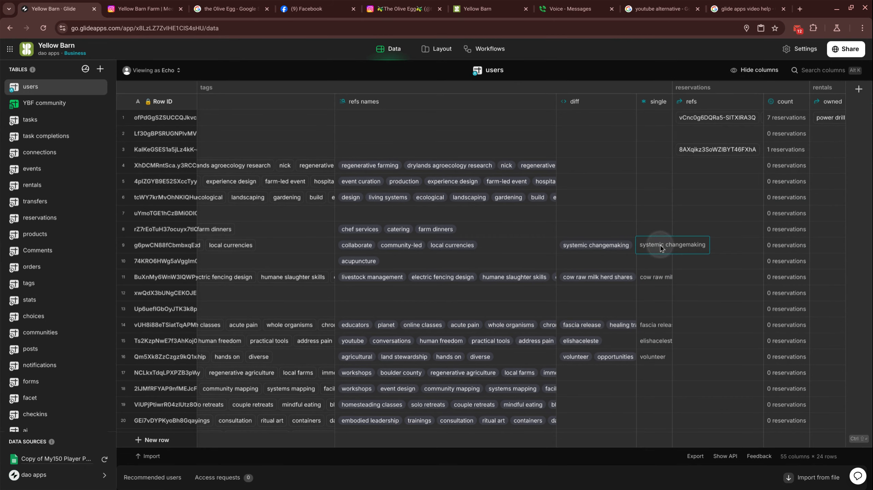
double_click(661, 245)
- Open the "convert keyword to tag user" workflow and examine its users data source, "to tags" Add row action and notification action
click(491, 48)
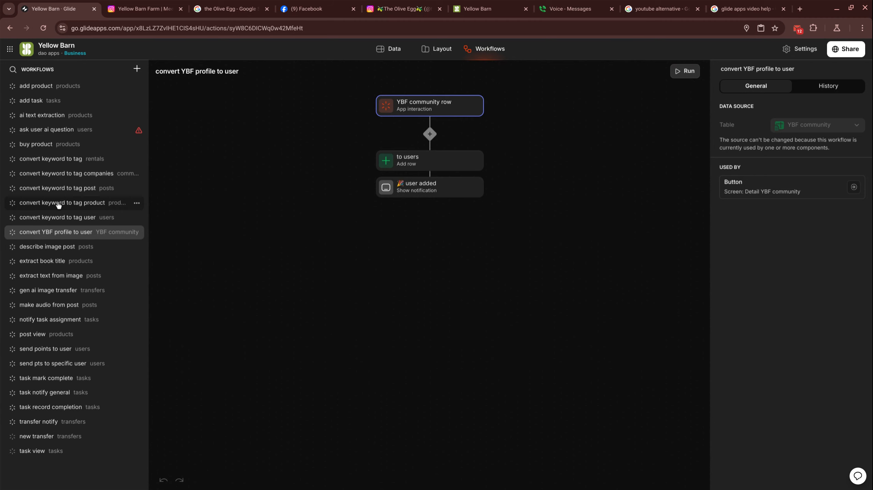
click(54, 219)
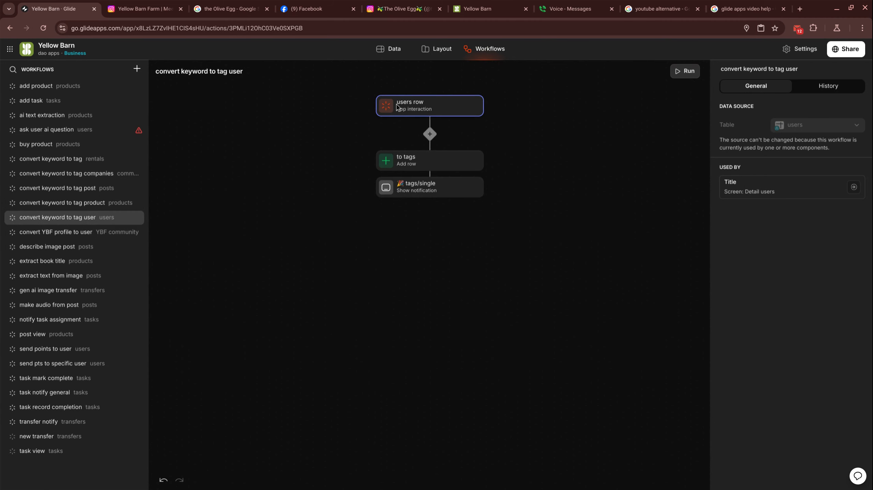
click(799, 126)
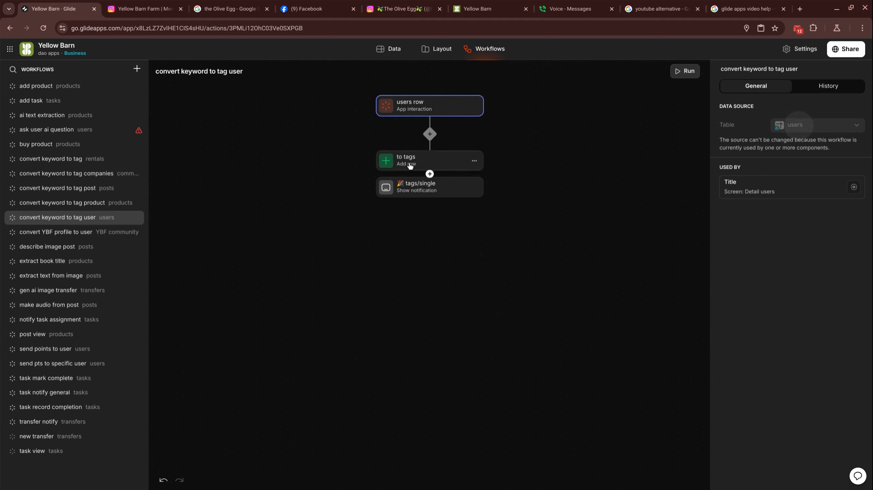
click(397, 163)
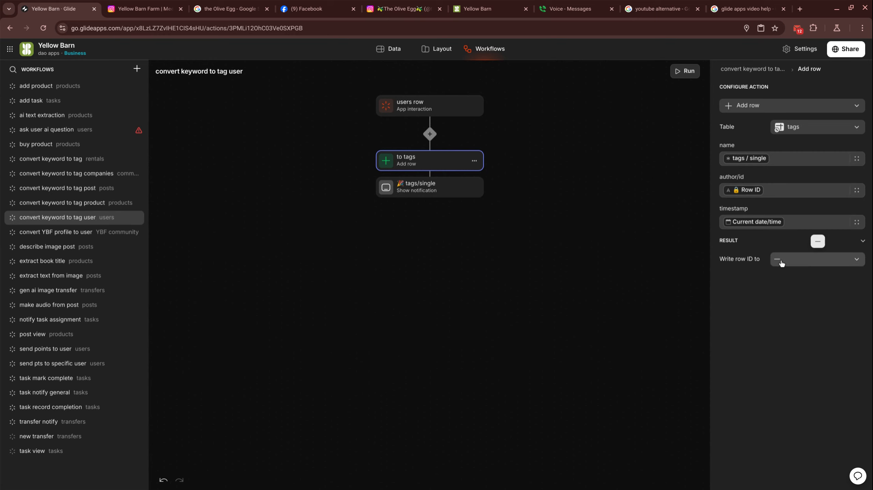
click(416, 186)
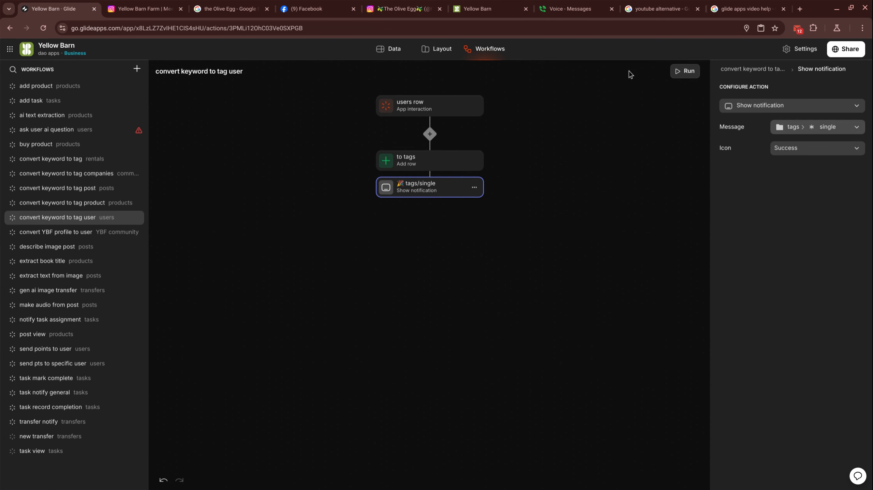
- Return to the YBF community profile in the layout and examine its name, tags and detail fields
click(436, 50)
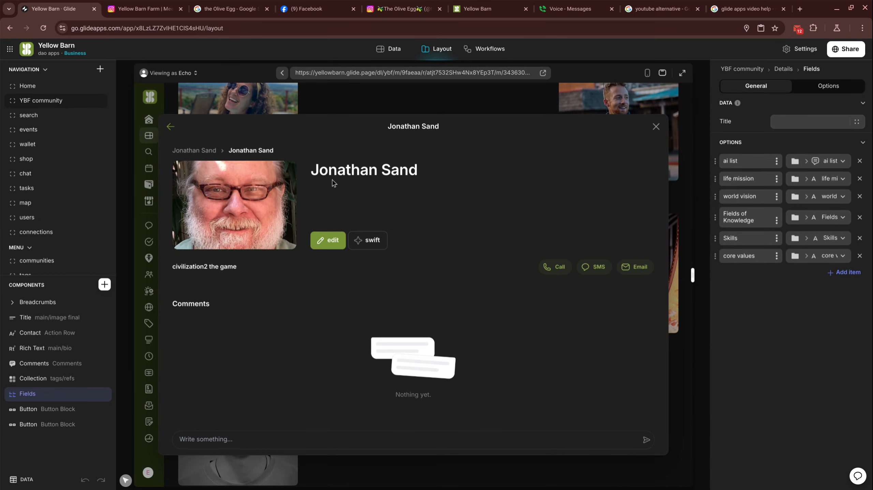
drag(320, 178, 417, 178)
click(418, 179)
scroll(431, 216, down, 6)
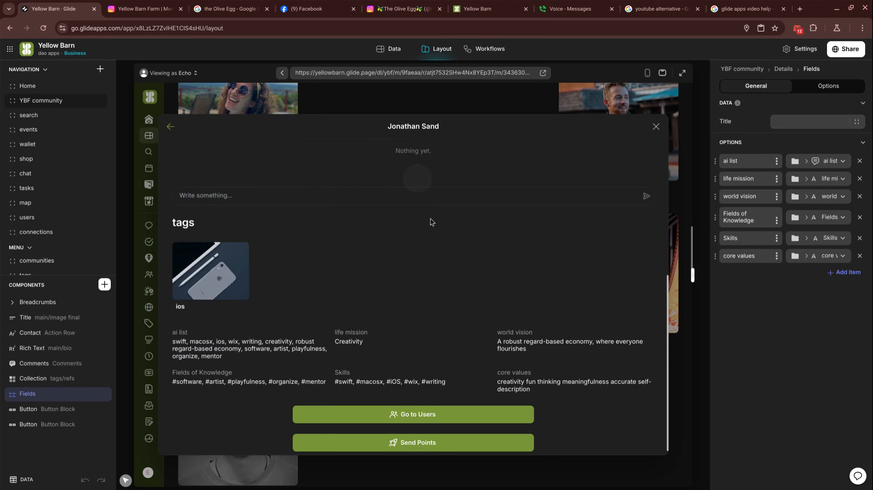
- Add the main "full content" column as a new item in the profile's Fields component
click(35, 72)
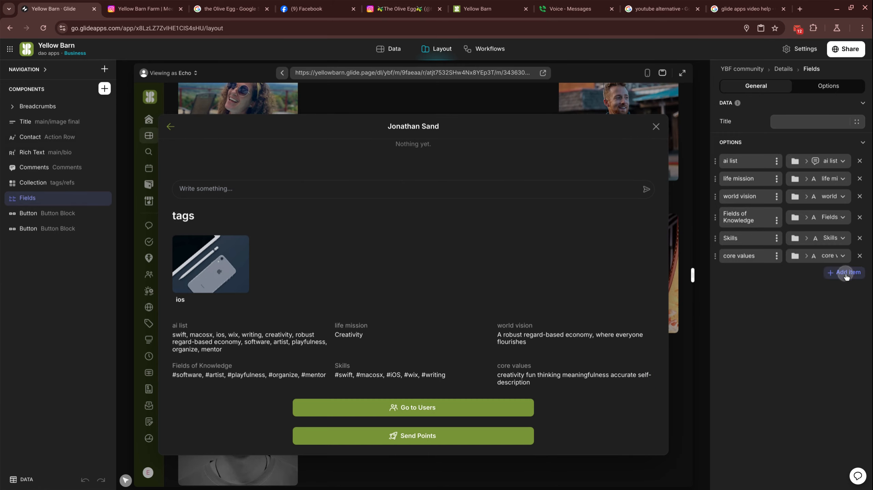
click(824, 276)
click(816, 277)
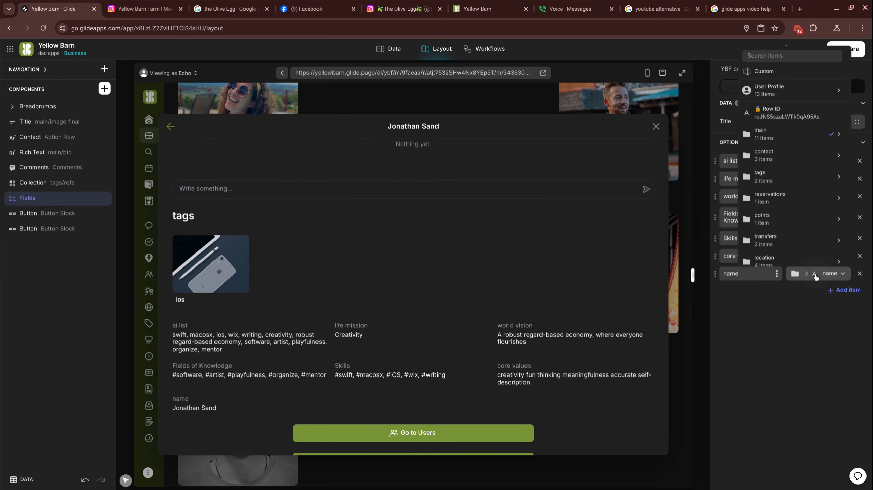
mouse_move(796, 138)
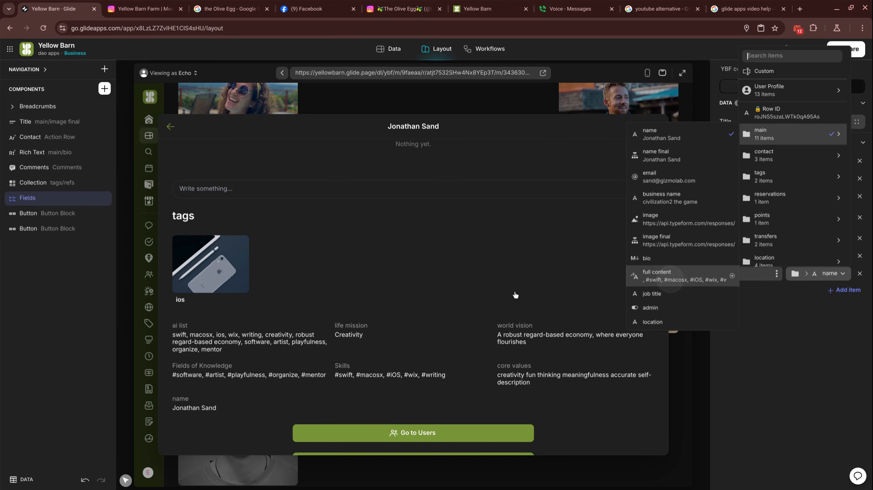
click(671, 276)
- Compare the profile's "full content" text with the keywords in its "ai list" field
scroll(456, 290, down, 2)
drag(178, 360, 252, 372)
click(255, 379)
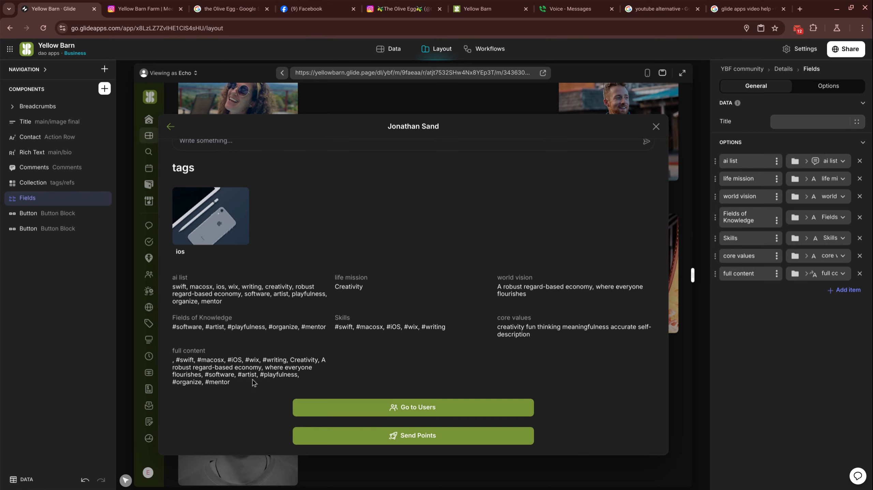
triple_click(178, 290)
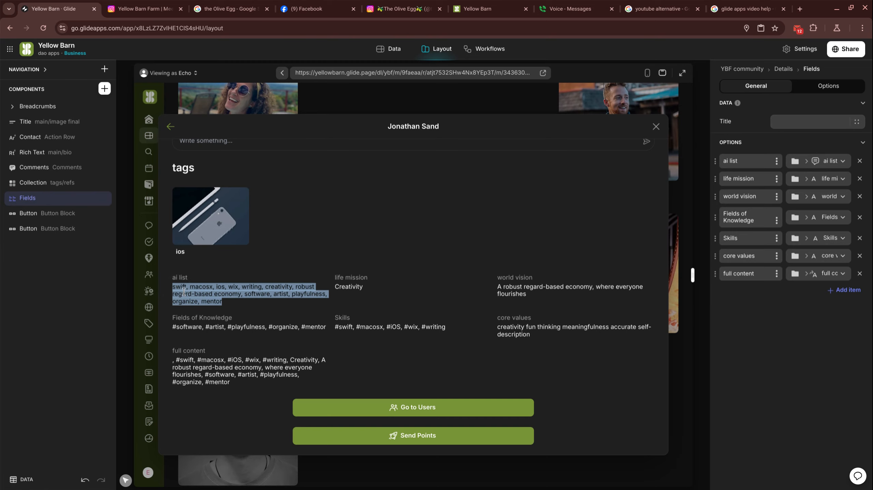
triple_click(202, 380)
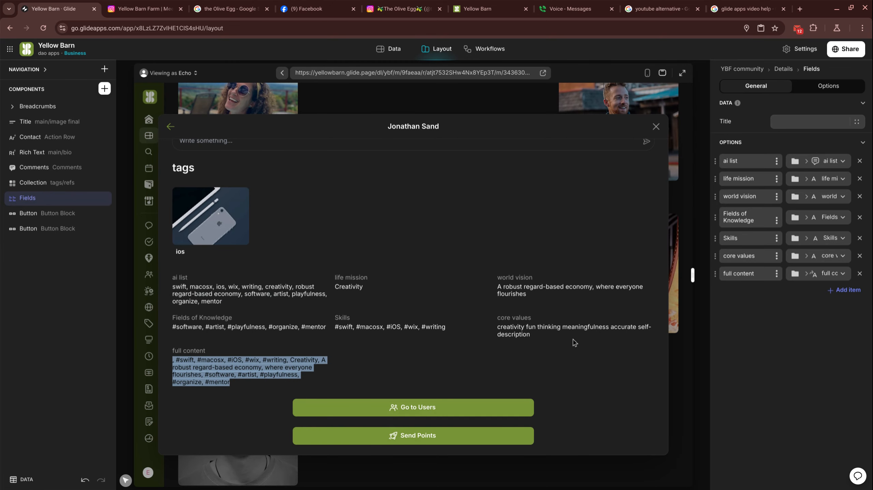
- Convert the profile's "swift" keyword into a tag with its action button
scroll(232, 358, up, 10)
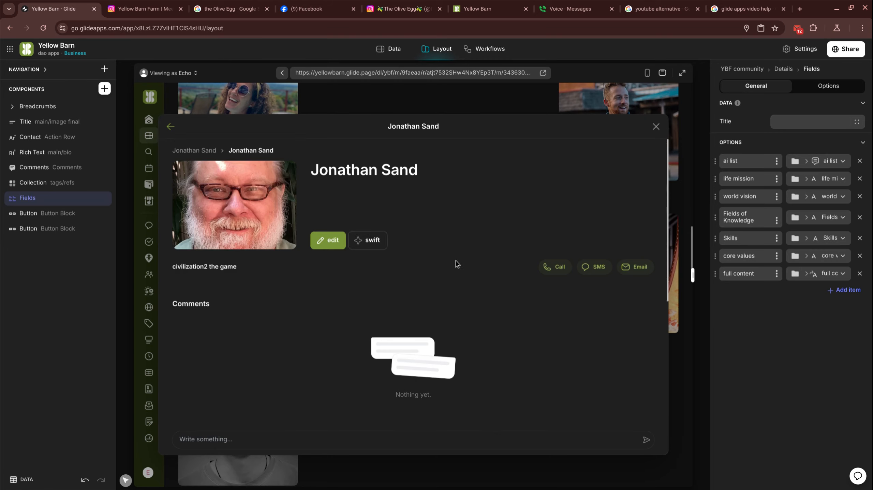
click(372, 248)
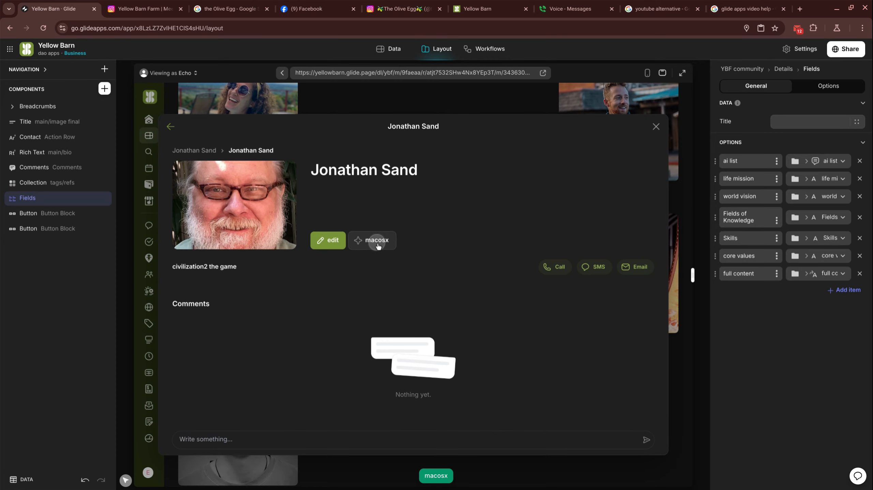
- Convert the profile's remaining keywords into tags one at a time, from "macosx" through "mentor"
click(364, 243)
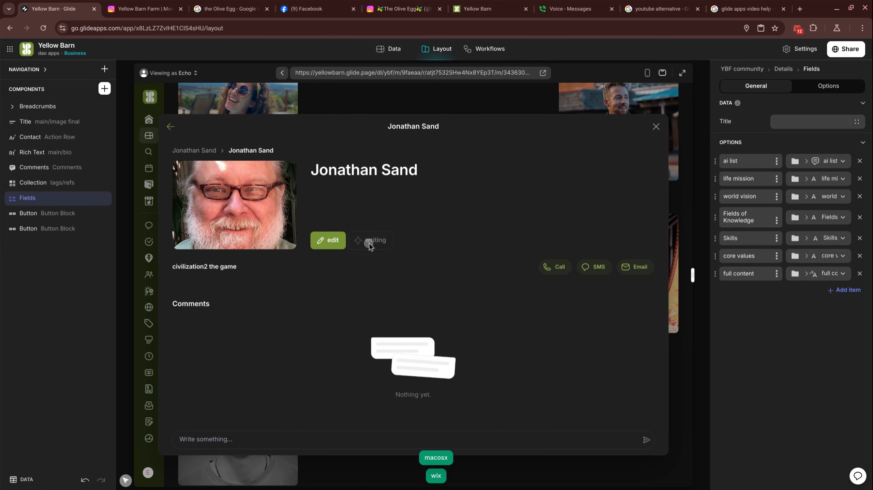
click(377, 247)
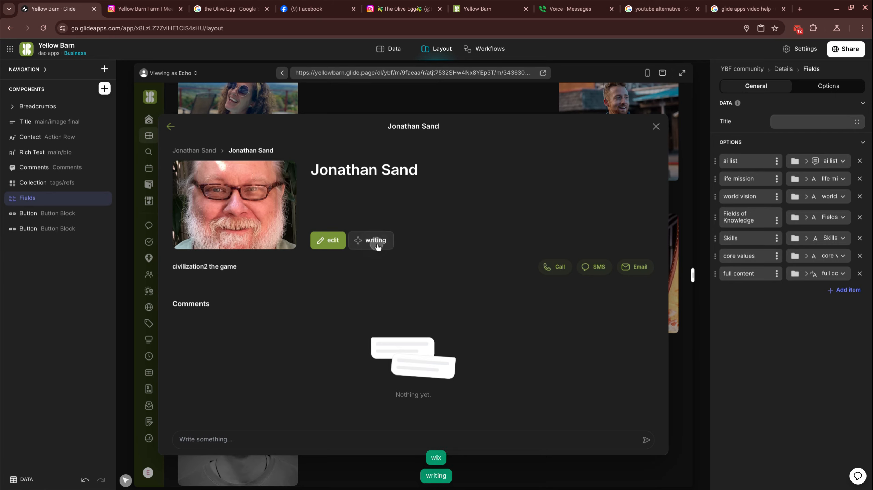
click(377, 245)
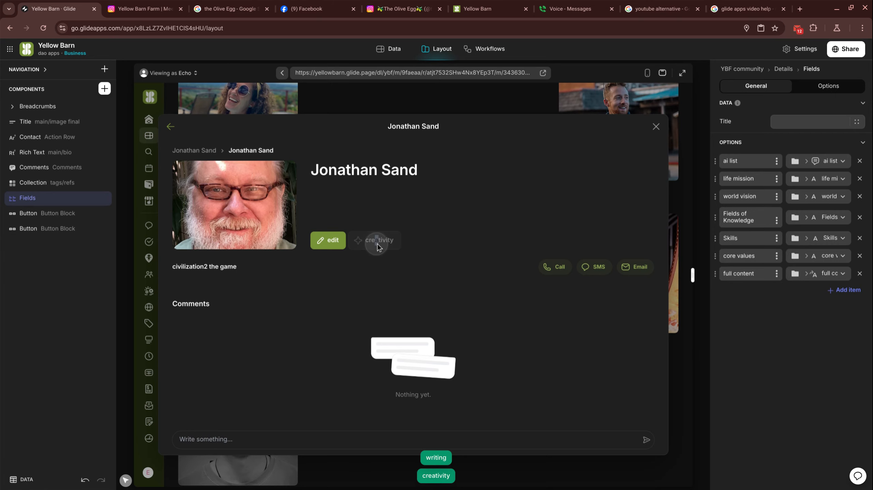
click(387, 246)
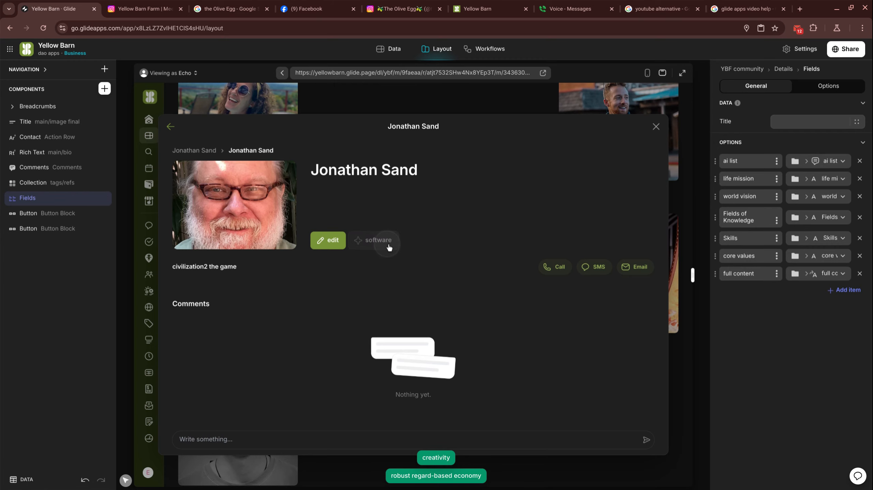
click(381, 245)
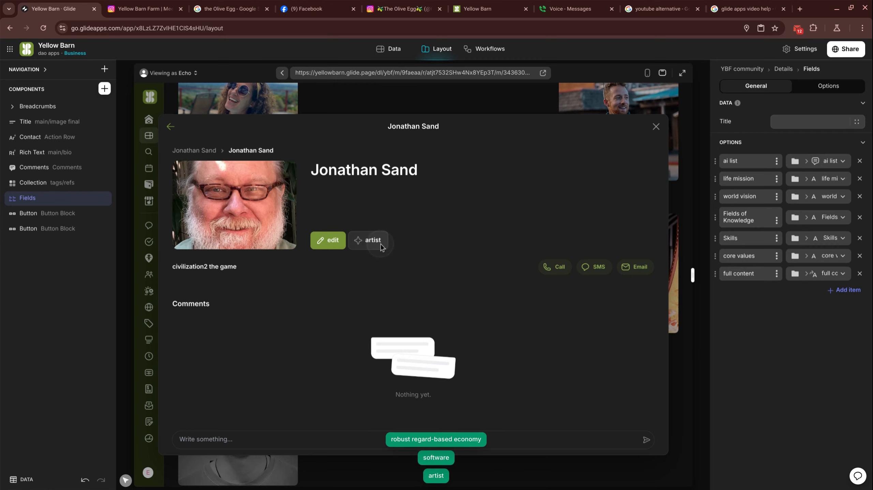
click(382, 245)
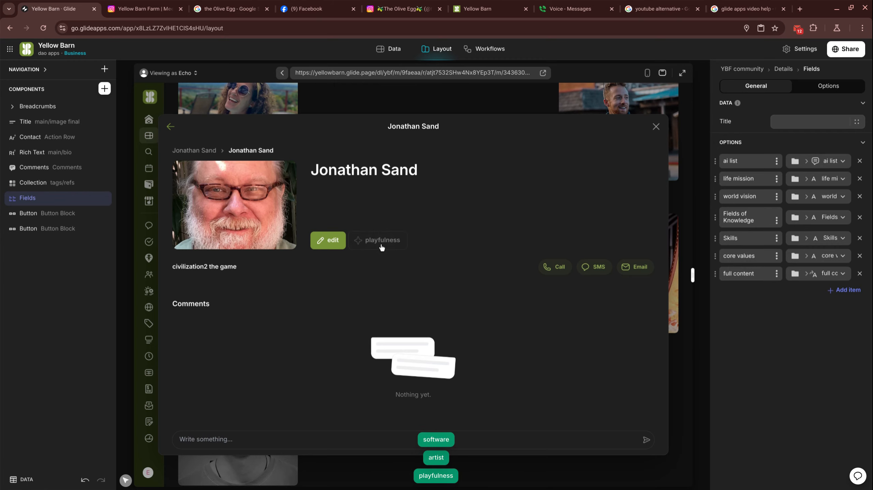
click(381, 245)
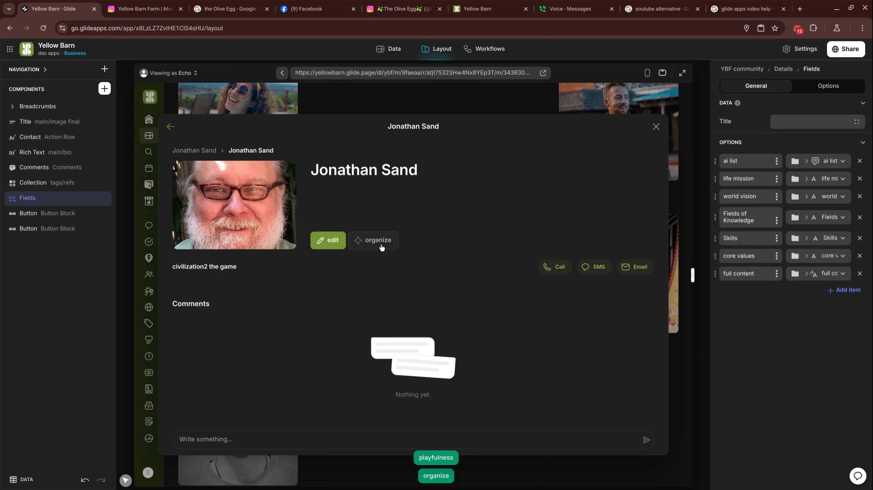
click(382, 247)
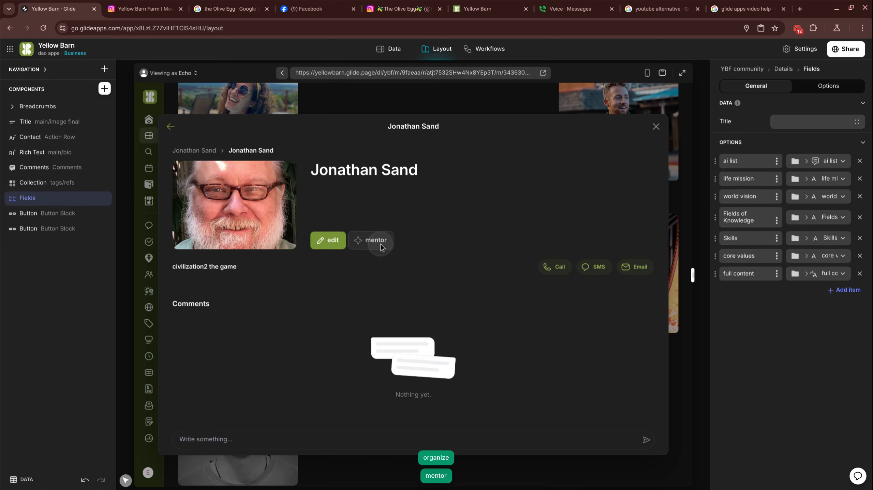
click(381, 246)
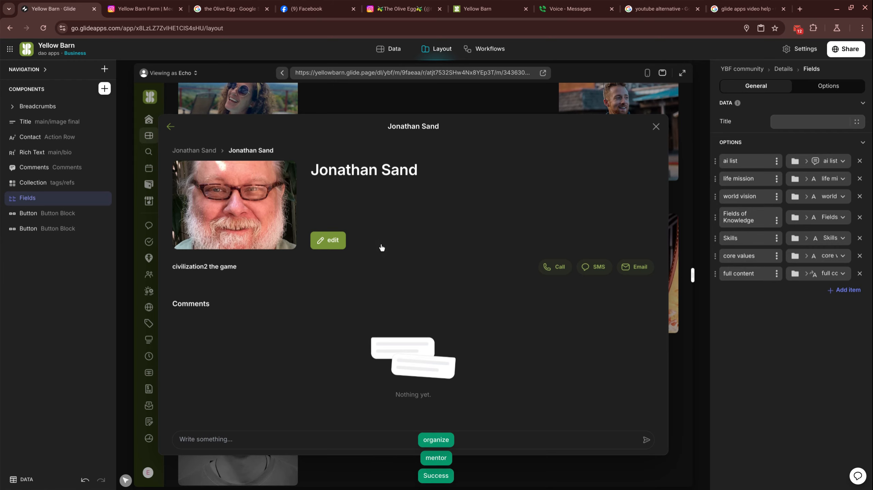
- Check the profile's tags, view the "ios" tag page, and return to the YBF community member list
scroll(382, 250, down, 8)
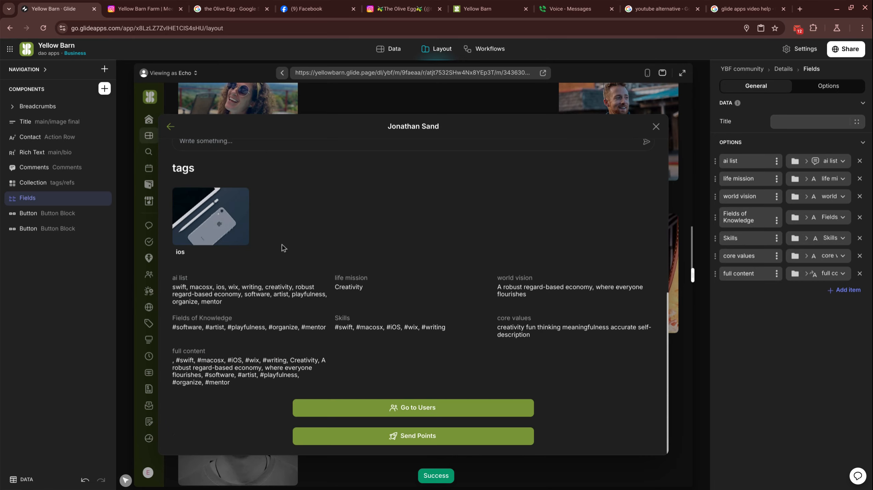
scroll(283, 247, up, 2)
click(182, 322)
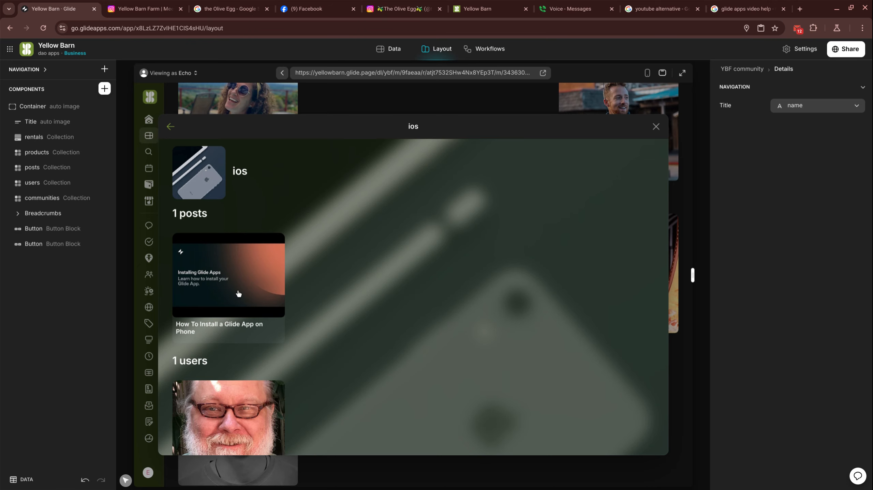
click(170, 127)
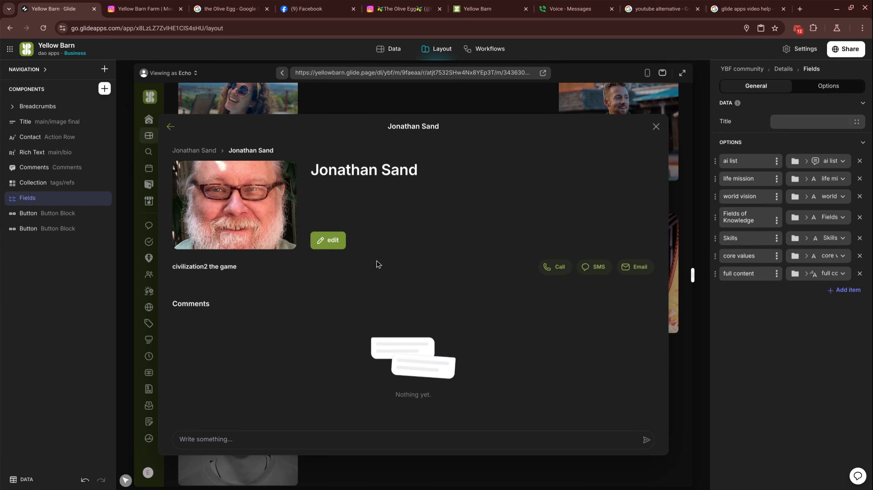
click(656, 127)
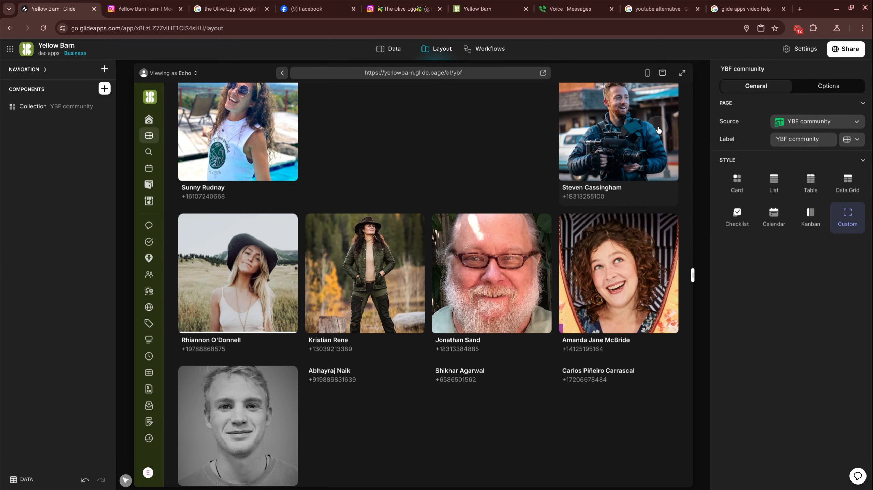
- Convert the YBF community member pictured holding a video camera into a user and open the linked user profile
click(658, 130)
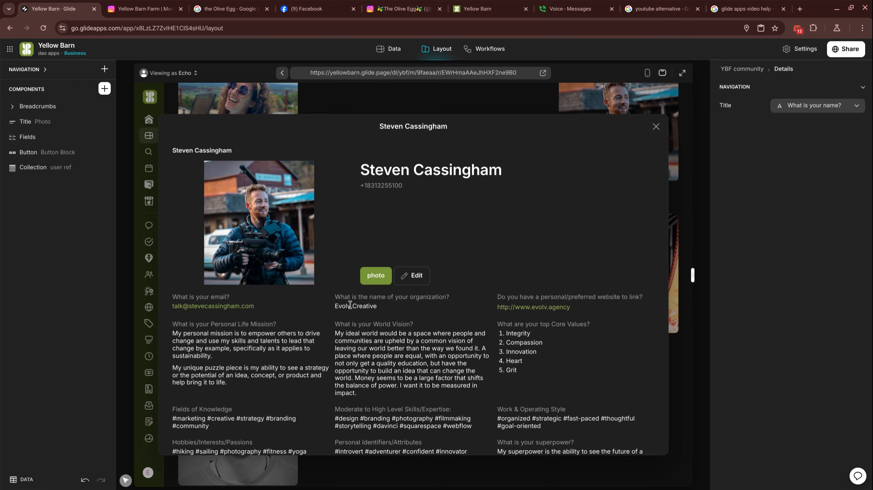
double_click(375, 170)
triple_click(376, 170)
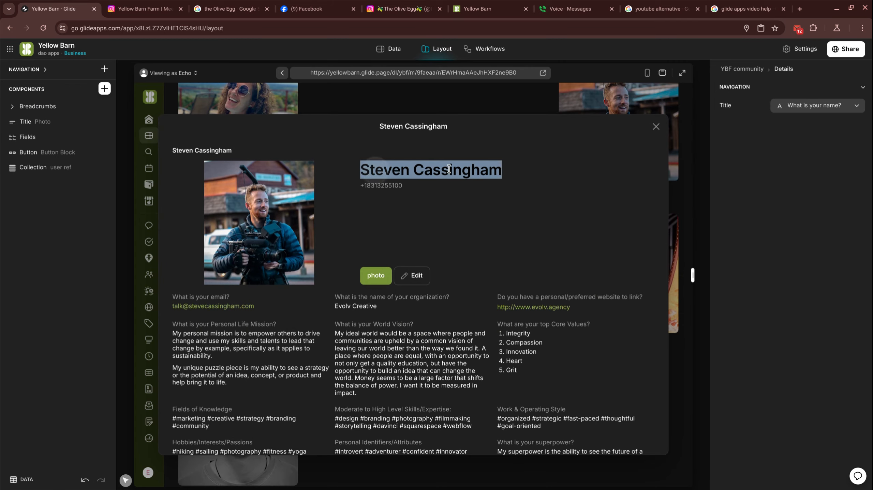
scroll(417, 361, down, 6)
click(423, 443)
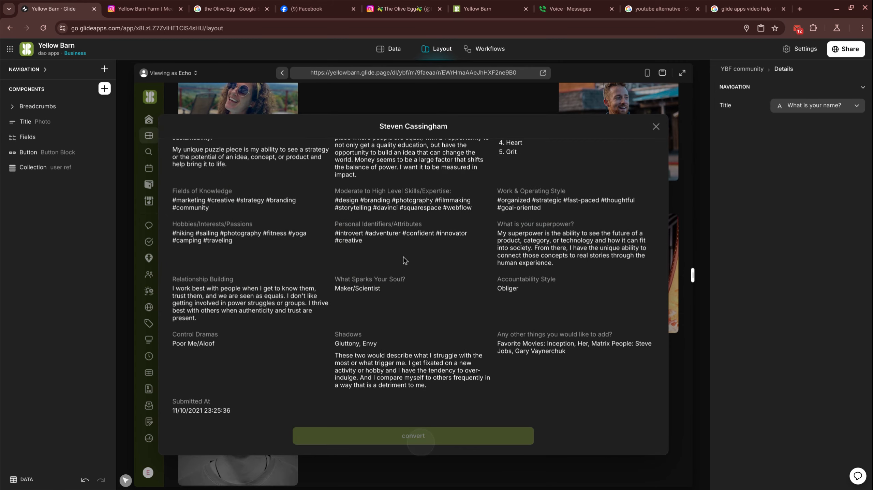
scroll(403, 261, down, 2)
click(308, 430)
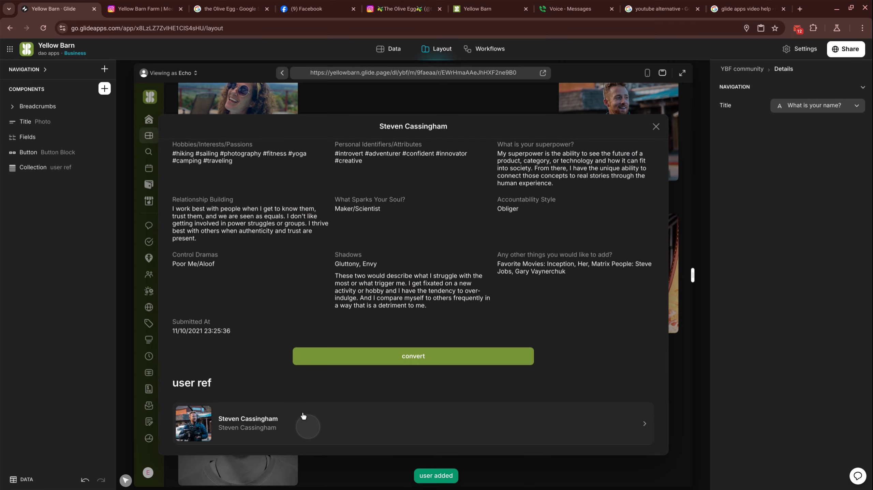
- Compare the new user's matched tags and "ai list" keywords with the "full content" text
scroll(381, 269, down, 8)
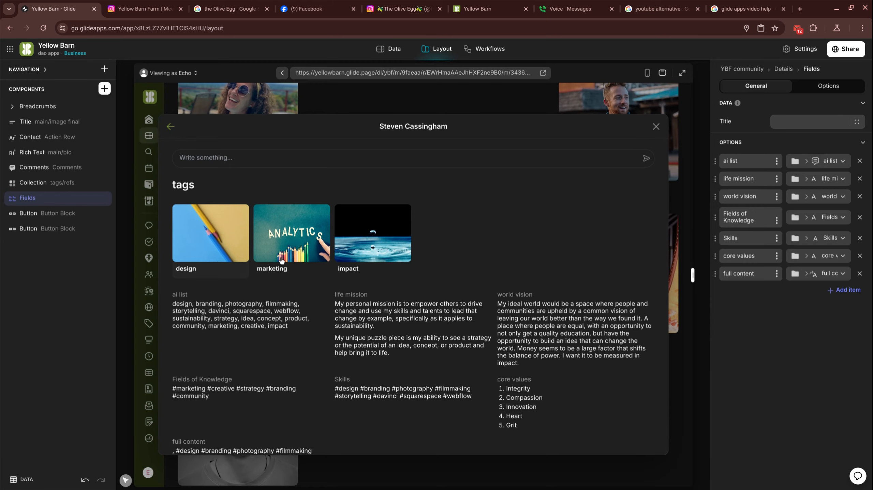
scroll(359, 254, down, 1)
scroll(359, 255, down, 6)
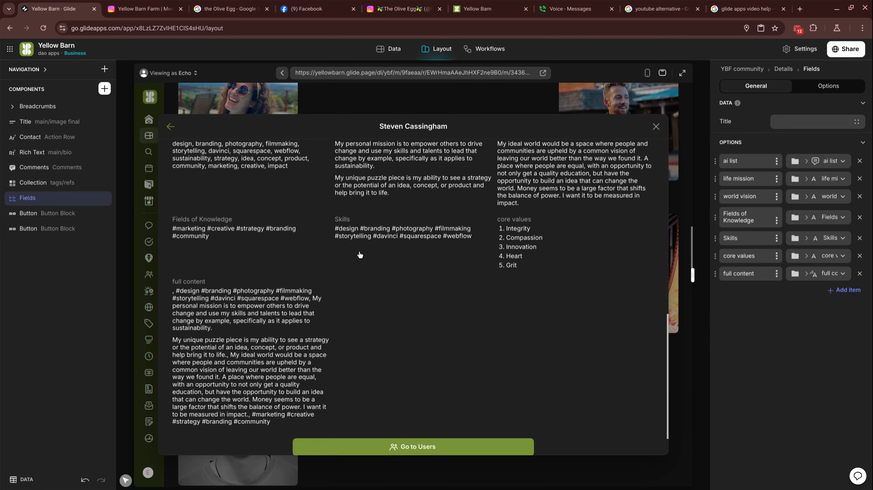
triple_click(220, 269)
click(232, 356)
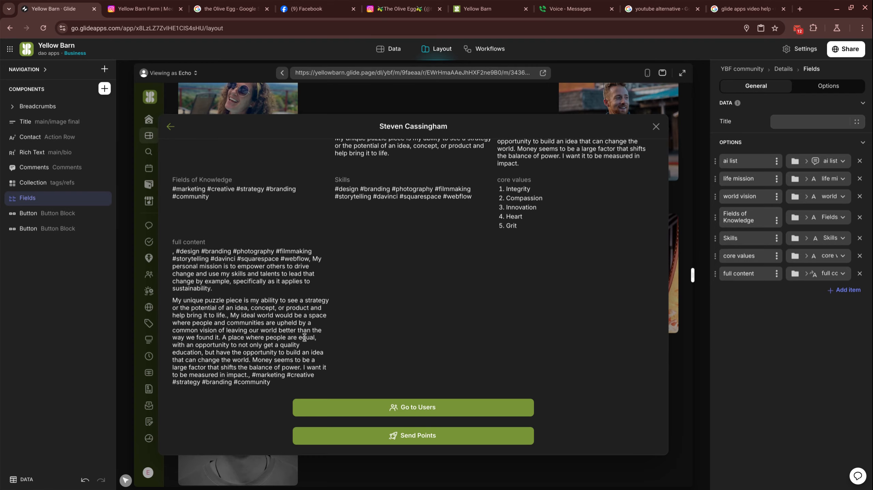
- Convert the new user's missing keywords into tags one by one, from "branding" through "creative"
scroll(345, 313, up, 5)
scroll(346, 313, up, 10)
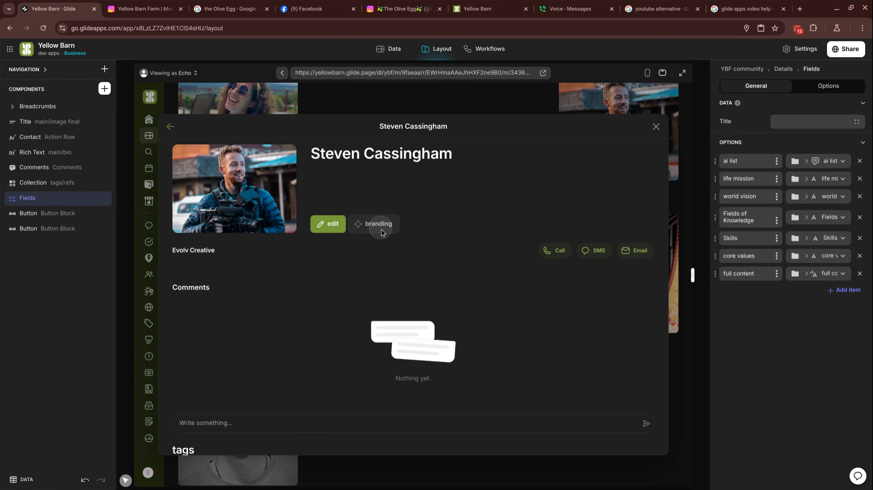
click(384, 231)
click(374, 232)
click(371, 232)
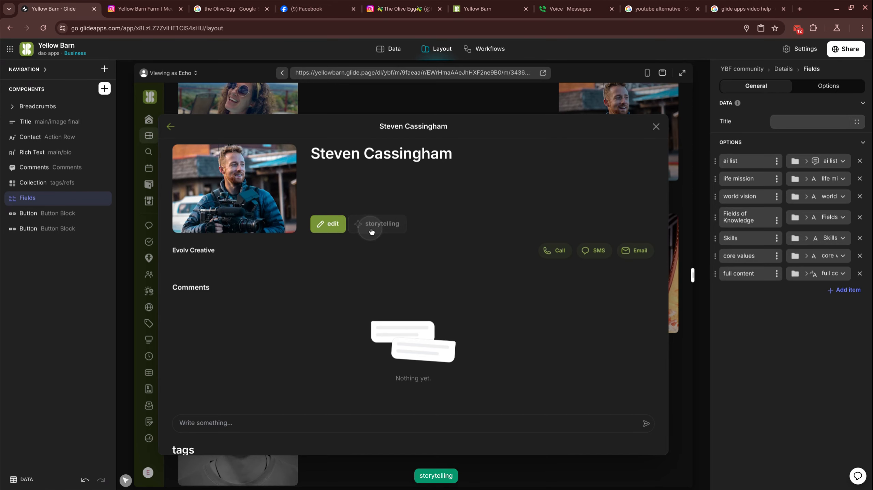
click(371, 231)
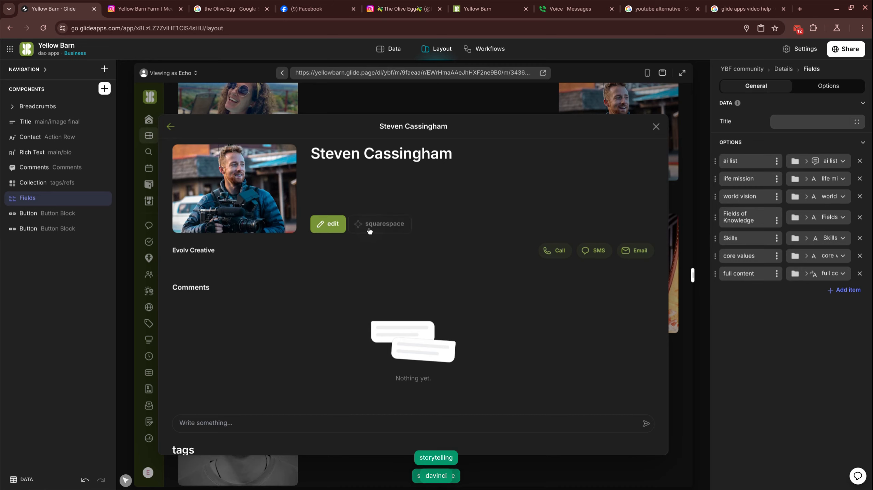
click(370, 231)
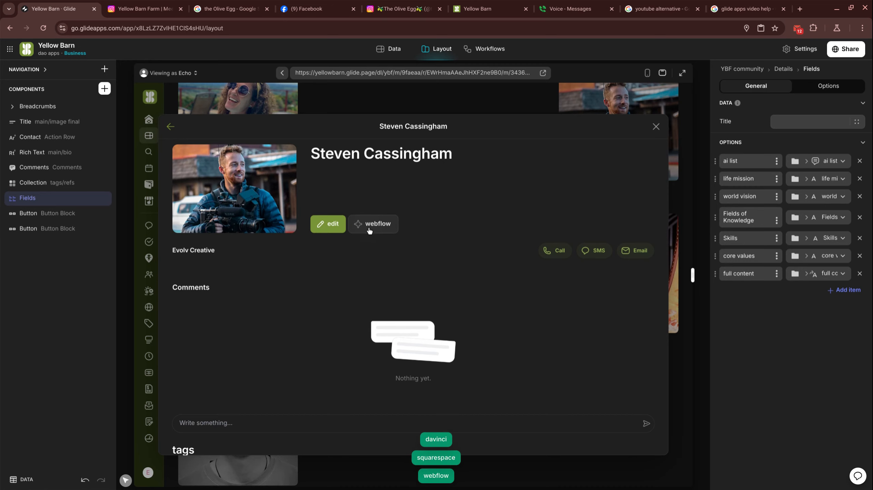
click(369, 231)
click(369, 231)
click(369, 231)
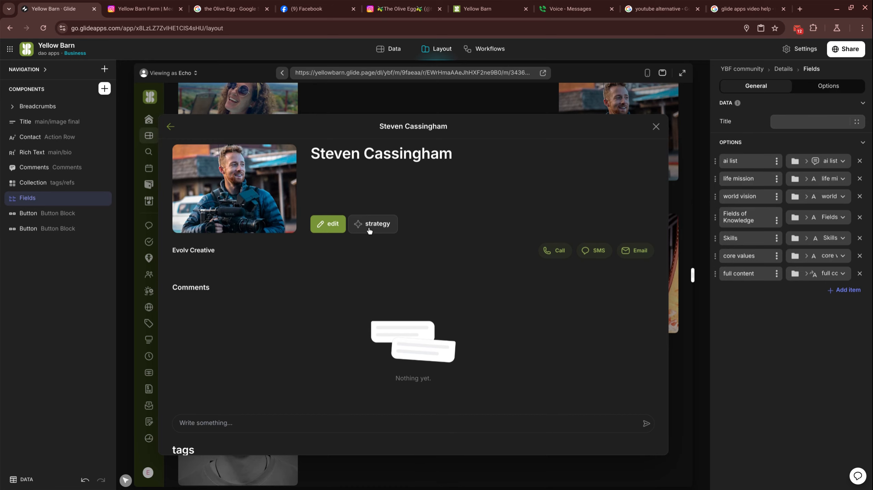
click(369, 231)
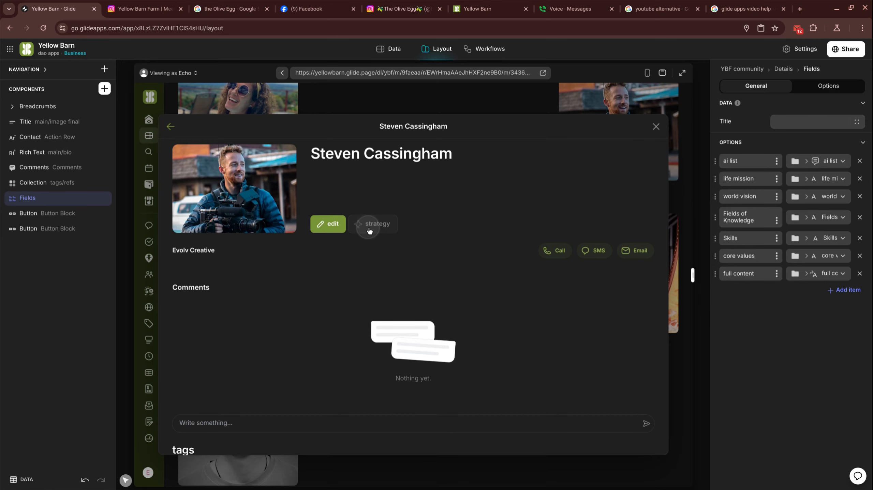
click(370, 231)
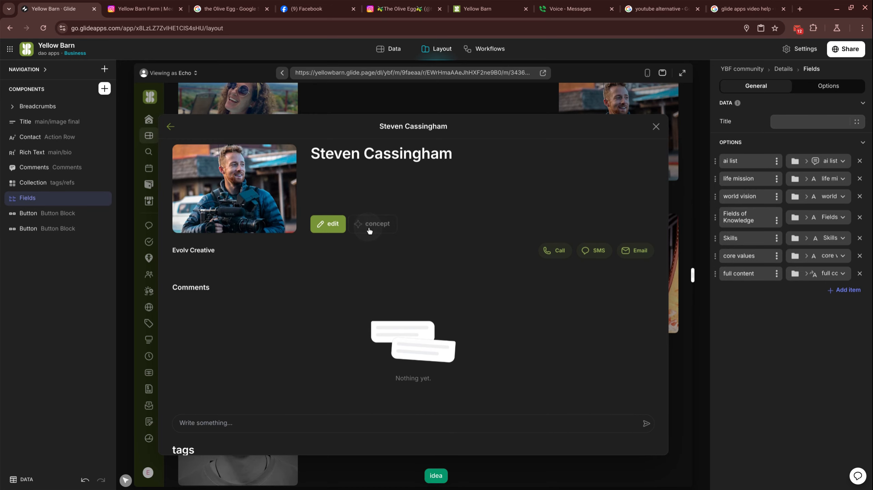
click(369, 231)
click(369, 231)
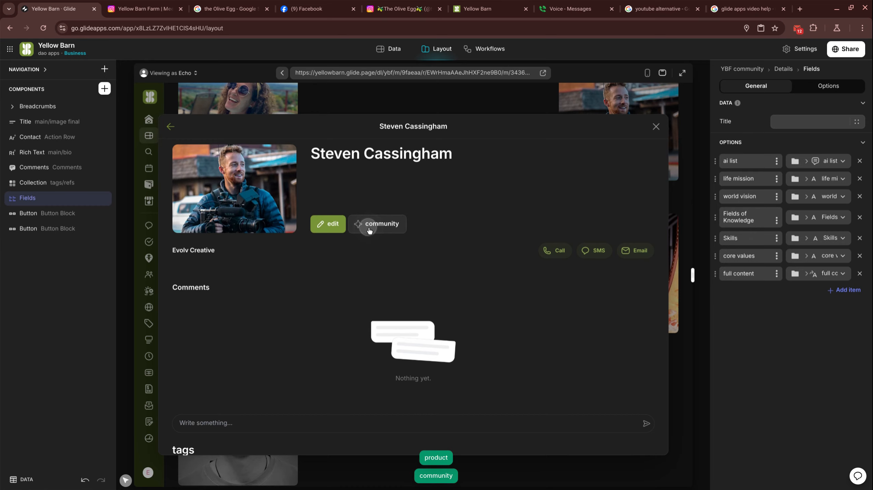
click(368, 227)
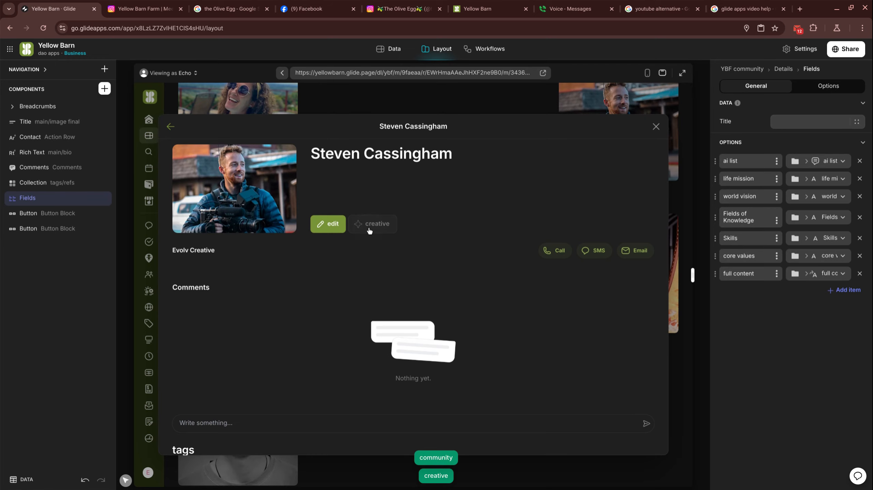
click(369, 231)
- Review the new user's tags and detail fields, and examine the users and communities on the "impact" tag page
scroll(389, 233, down, 10)
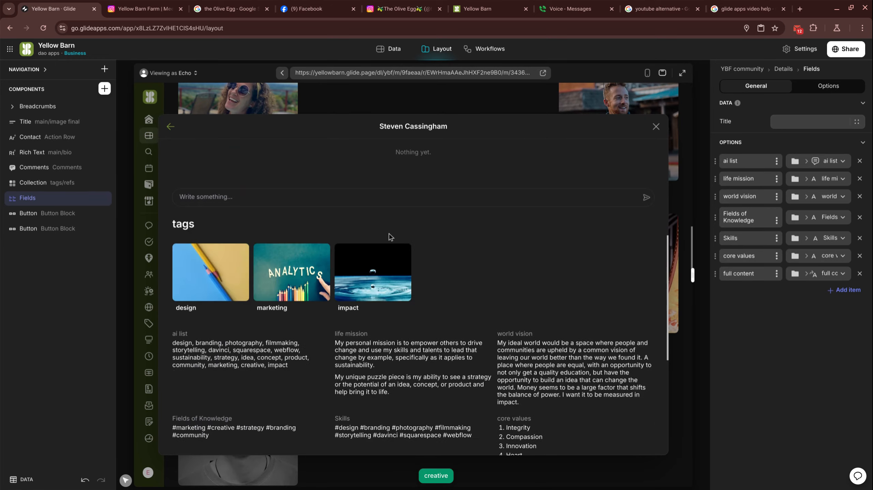
scroll(329, 271, down, 3)
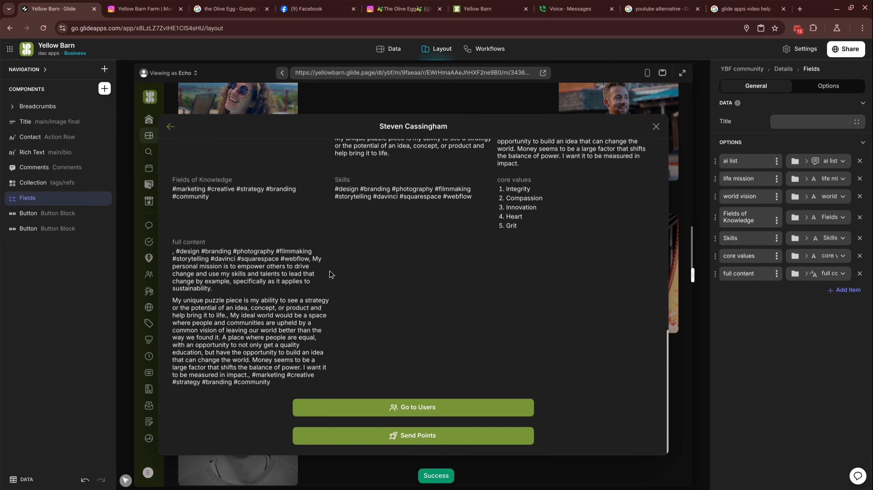
scroll(333, 291, up, 5)
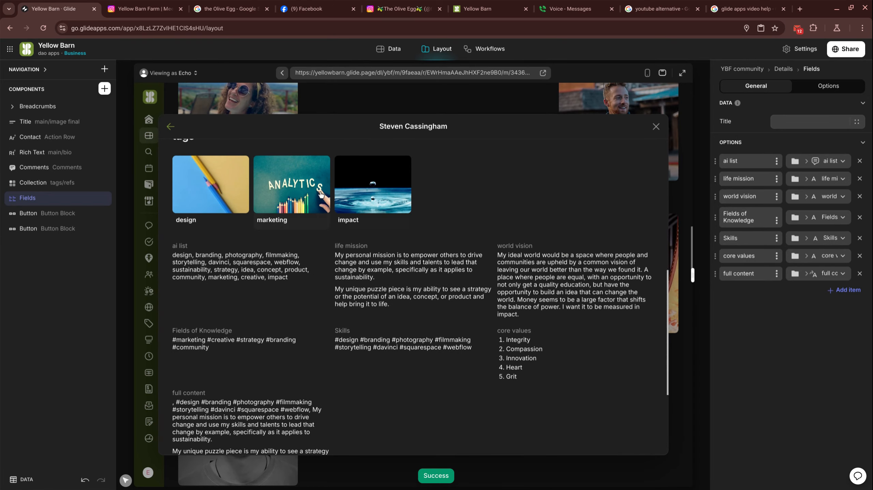
click(368, 195)
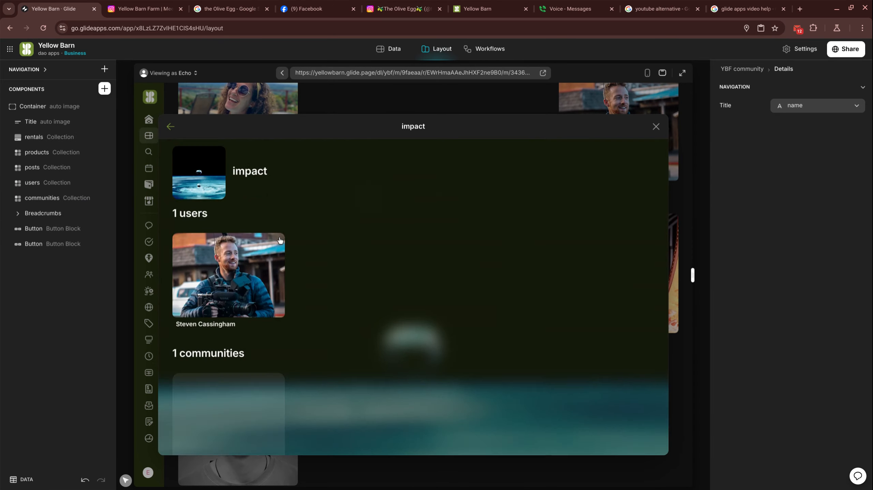
scroll(374, 218, down, 3)
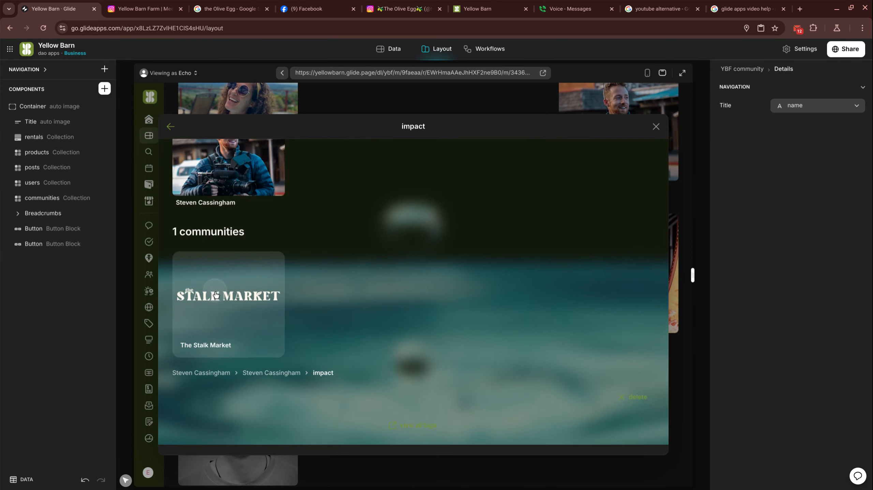
- View The Stalk Market community and its "biodiversity" tag page, and close back to the member list
click(215, 295)
scroll(254, 315, down, 6)
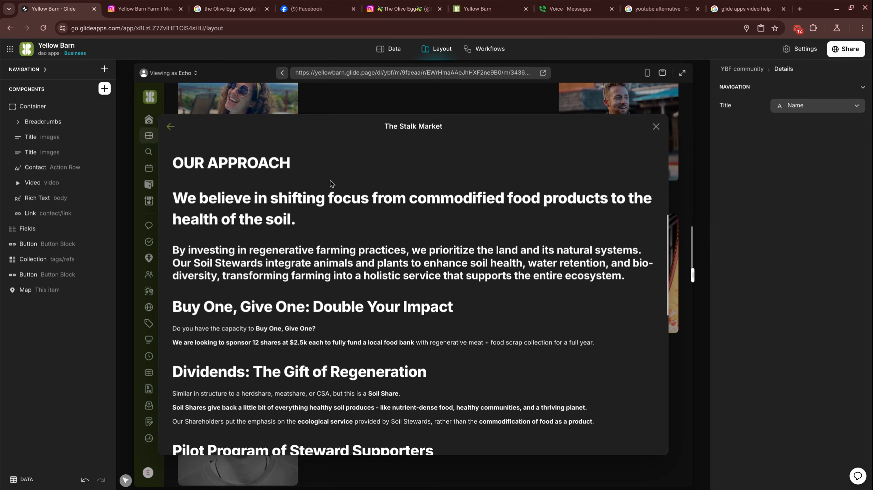
scroll(415, 272, down, 4)
scroll(416, 272, down, 5)
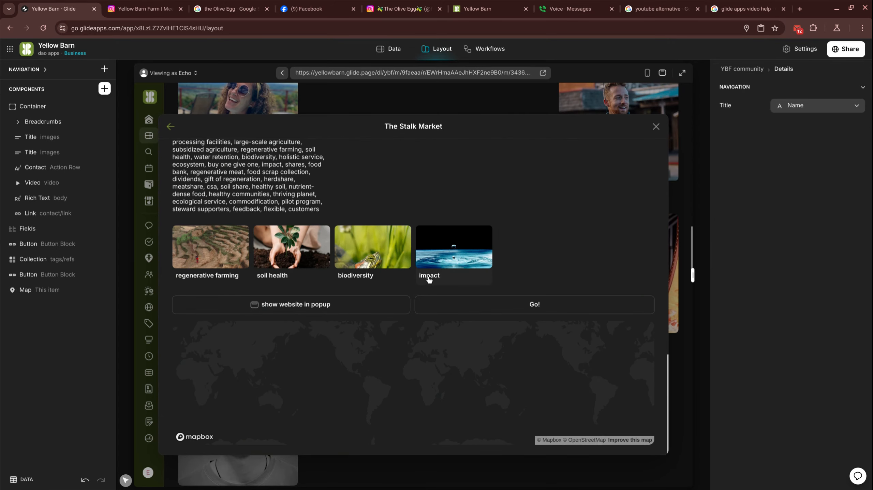
click(374, 276)
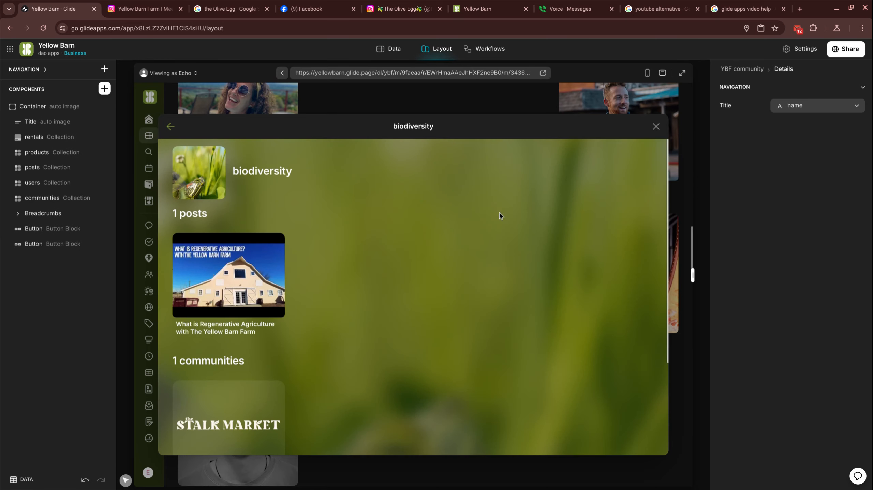
click(656, 126)
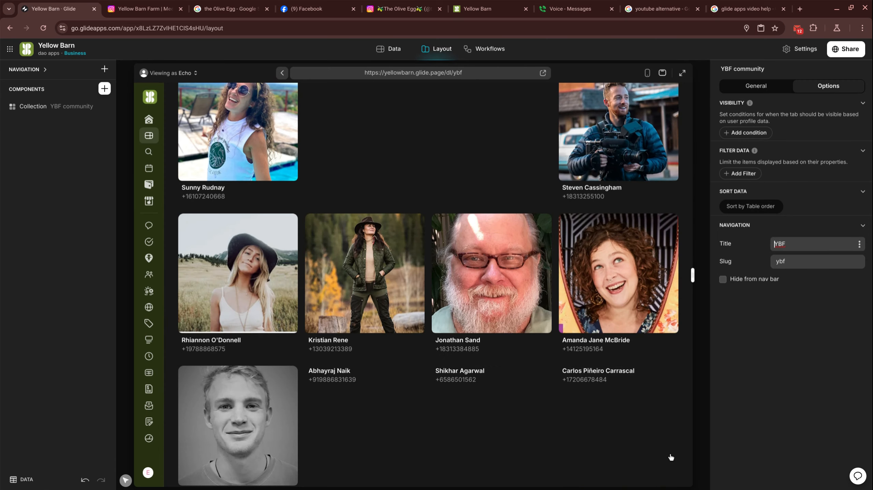